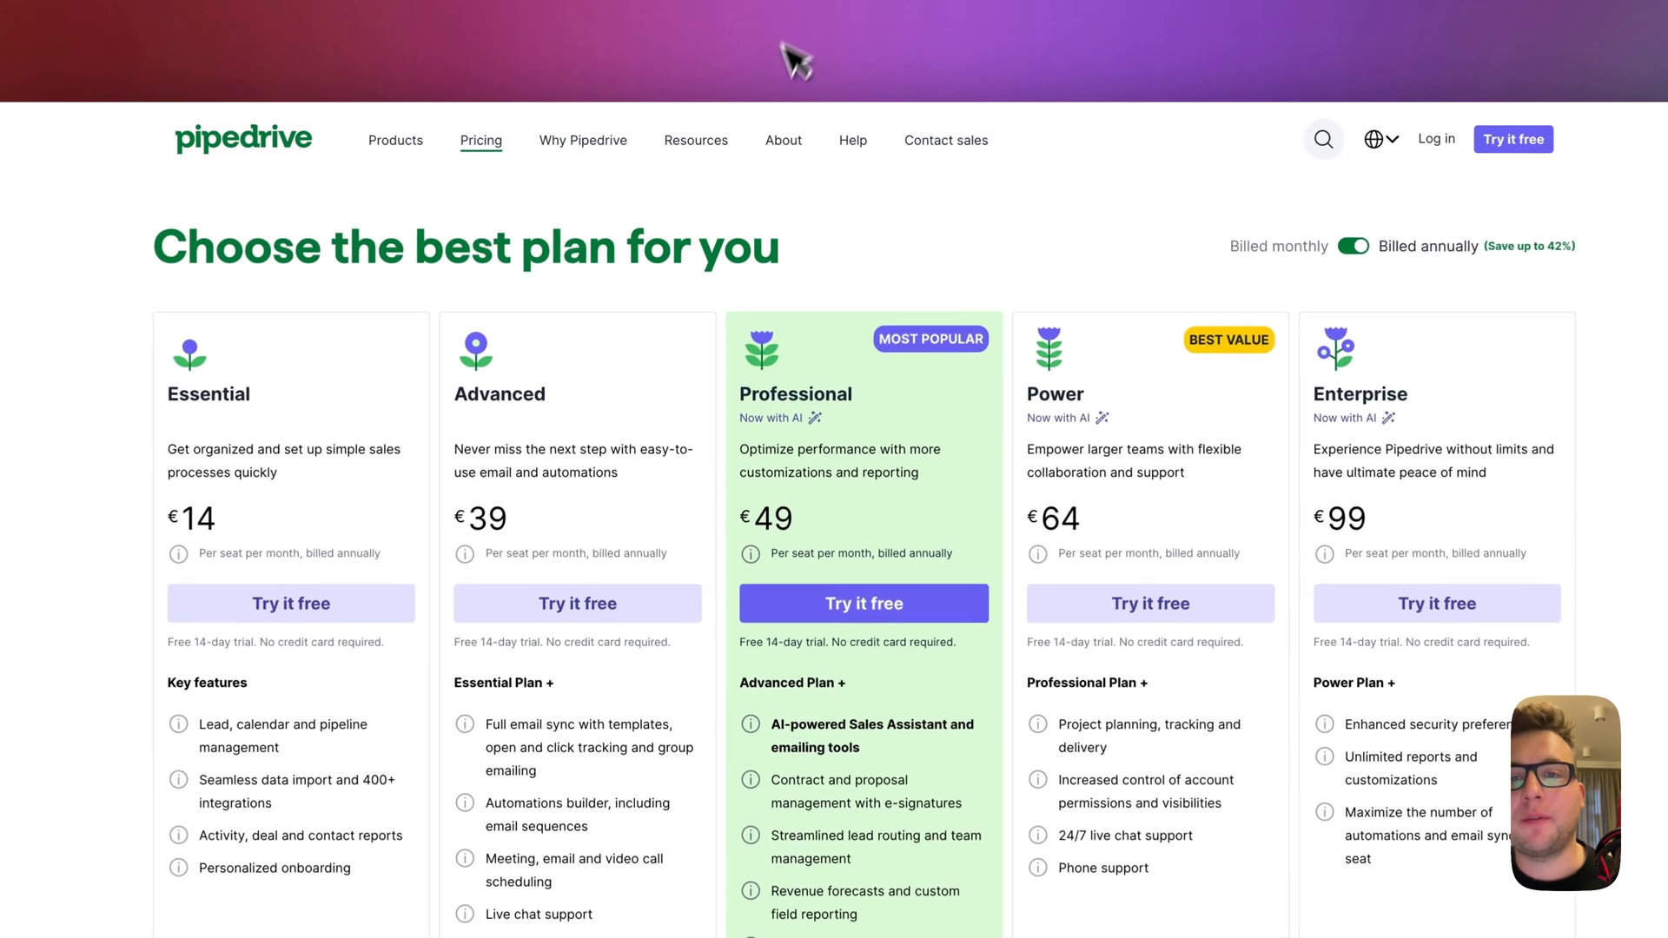
- Switch from the HubSpot pricing comparison to the NocoDB homepage
mouse_move(748, 174)
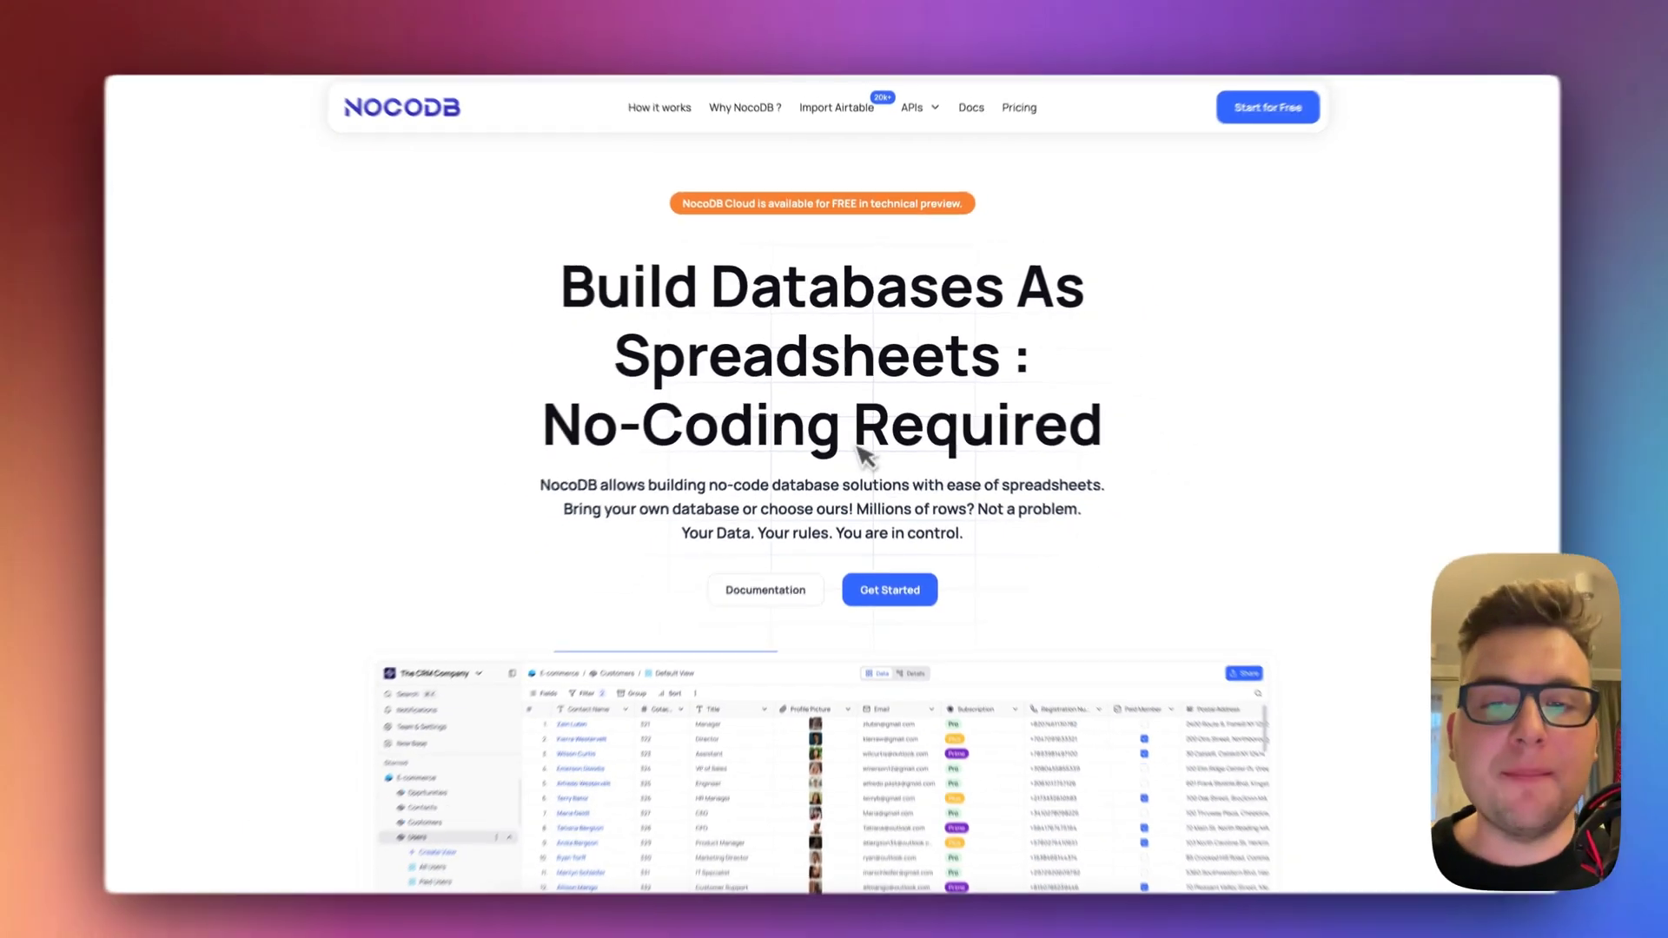
- Scroll down the NocoDB homepage past the spreadsheet-style app preview to the customer logo strip
scroll(864, 439, down, 5)
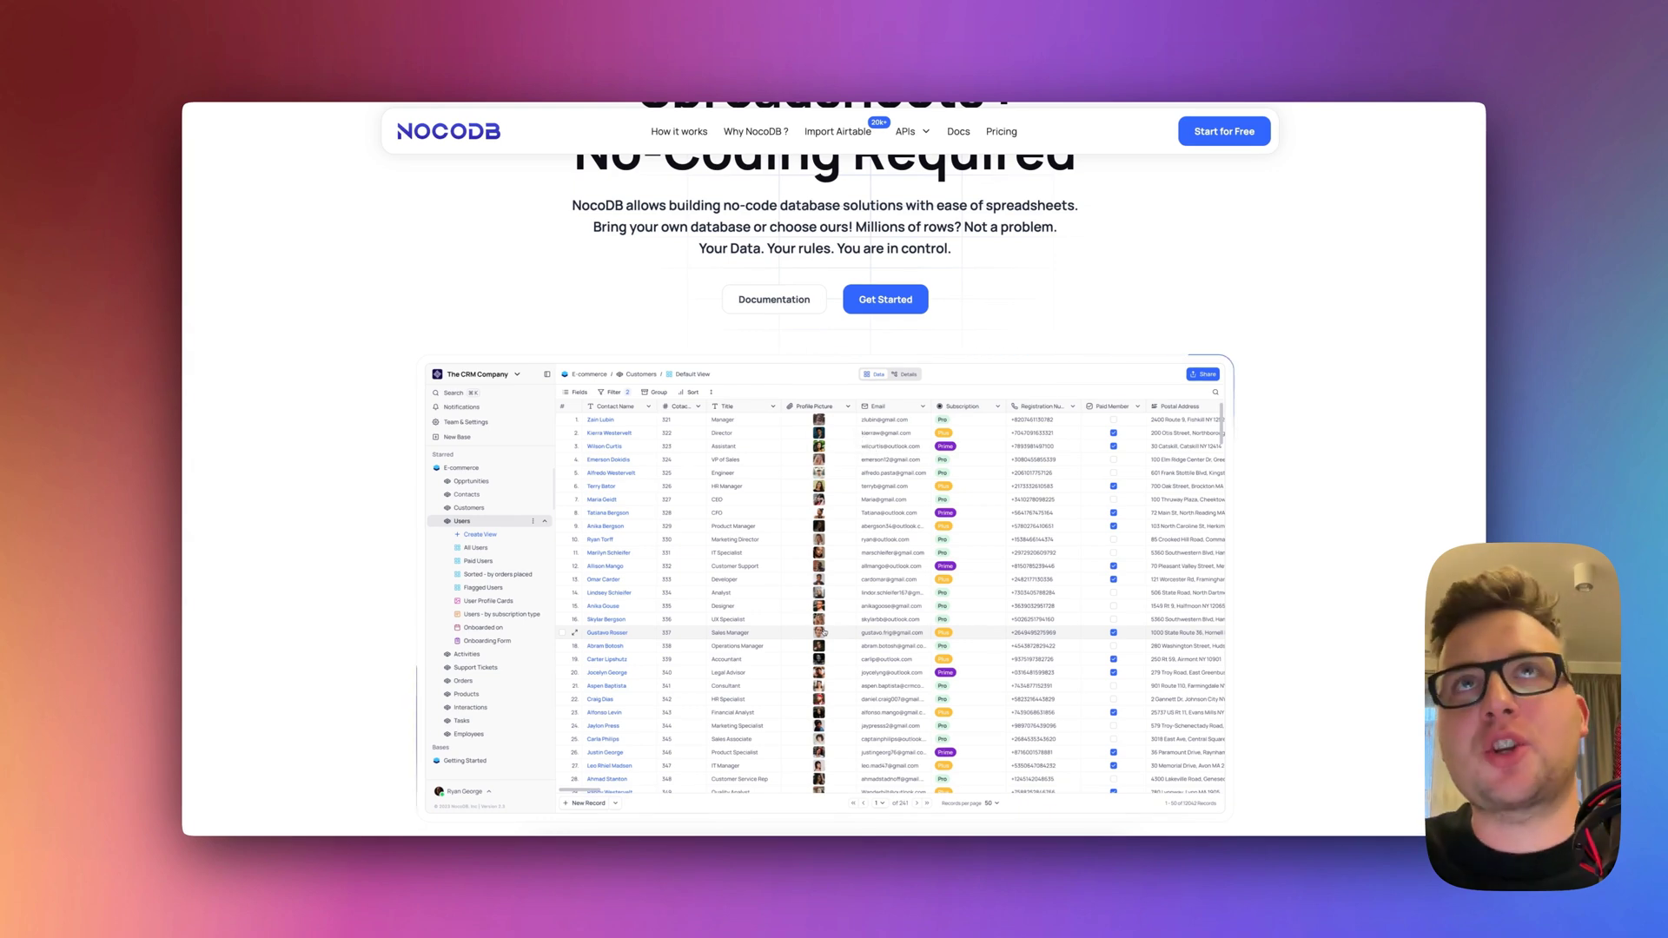
scroll(821, 452, down, 3)
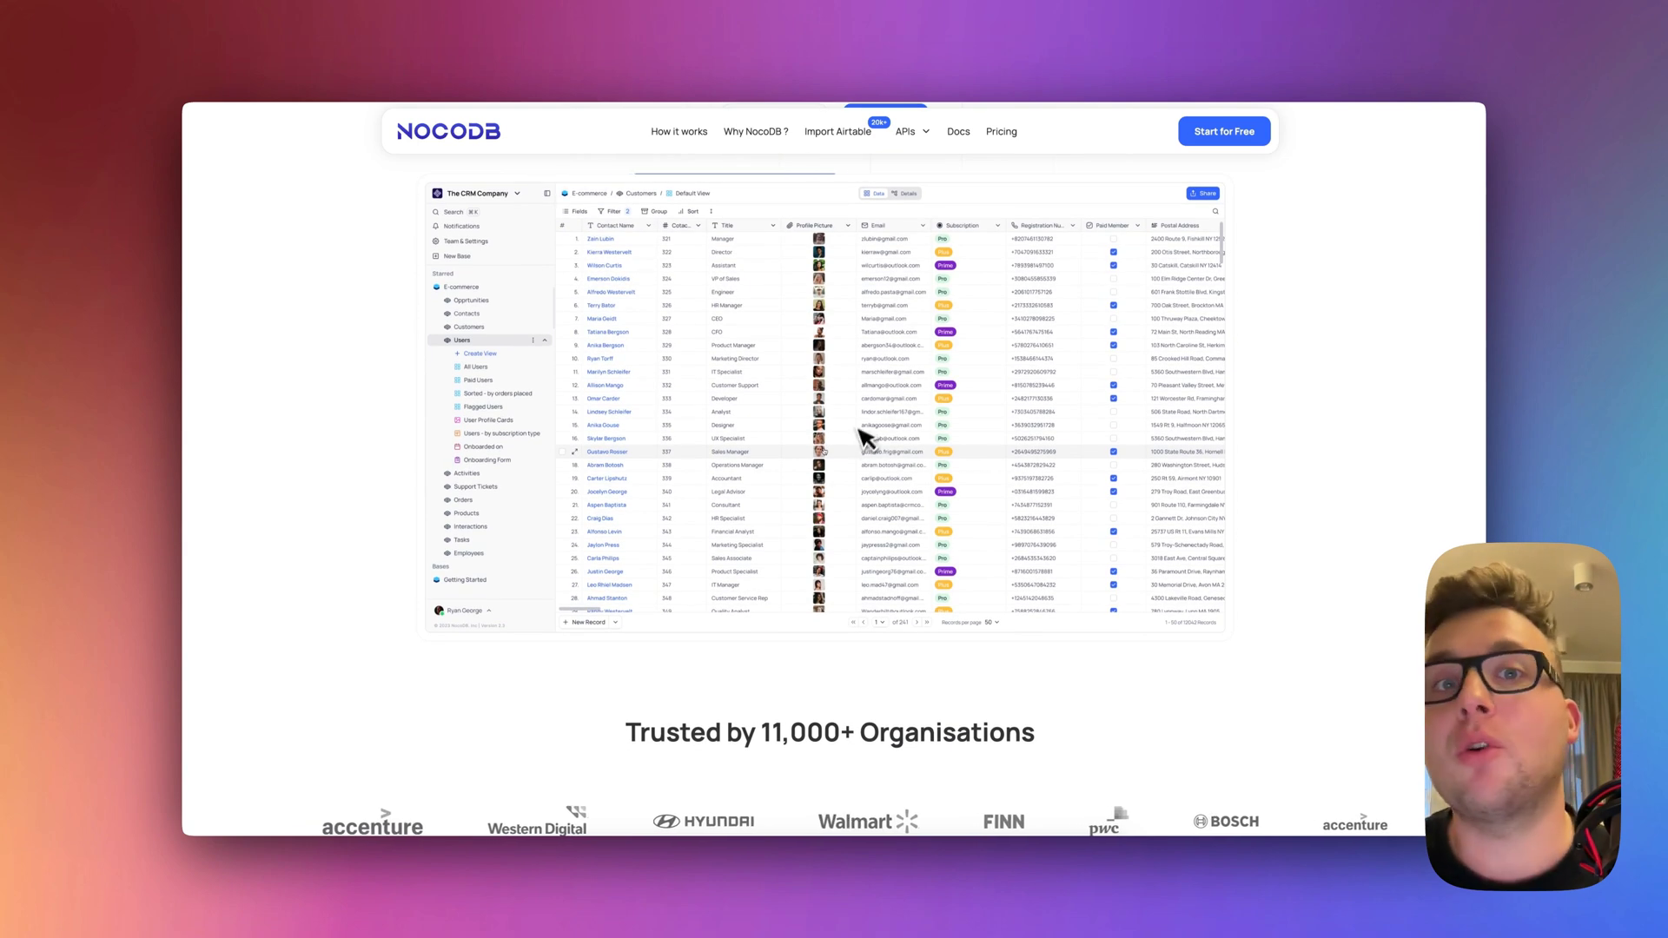
scroll(999, 179, down, 2)
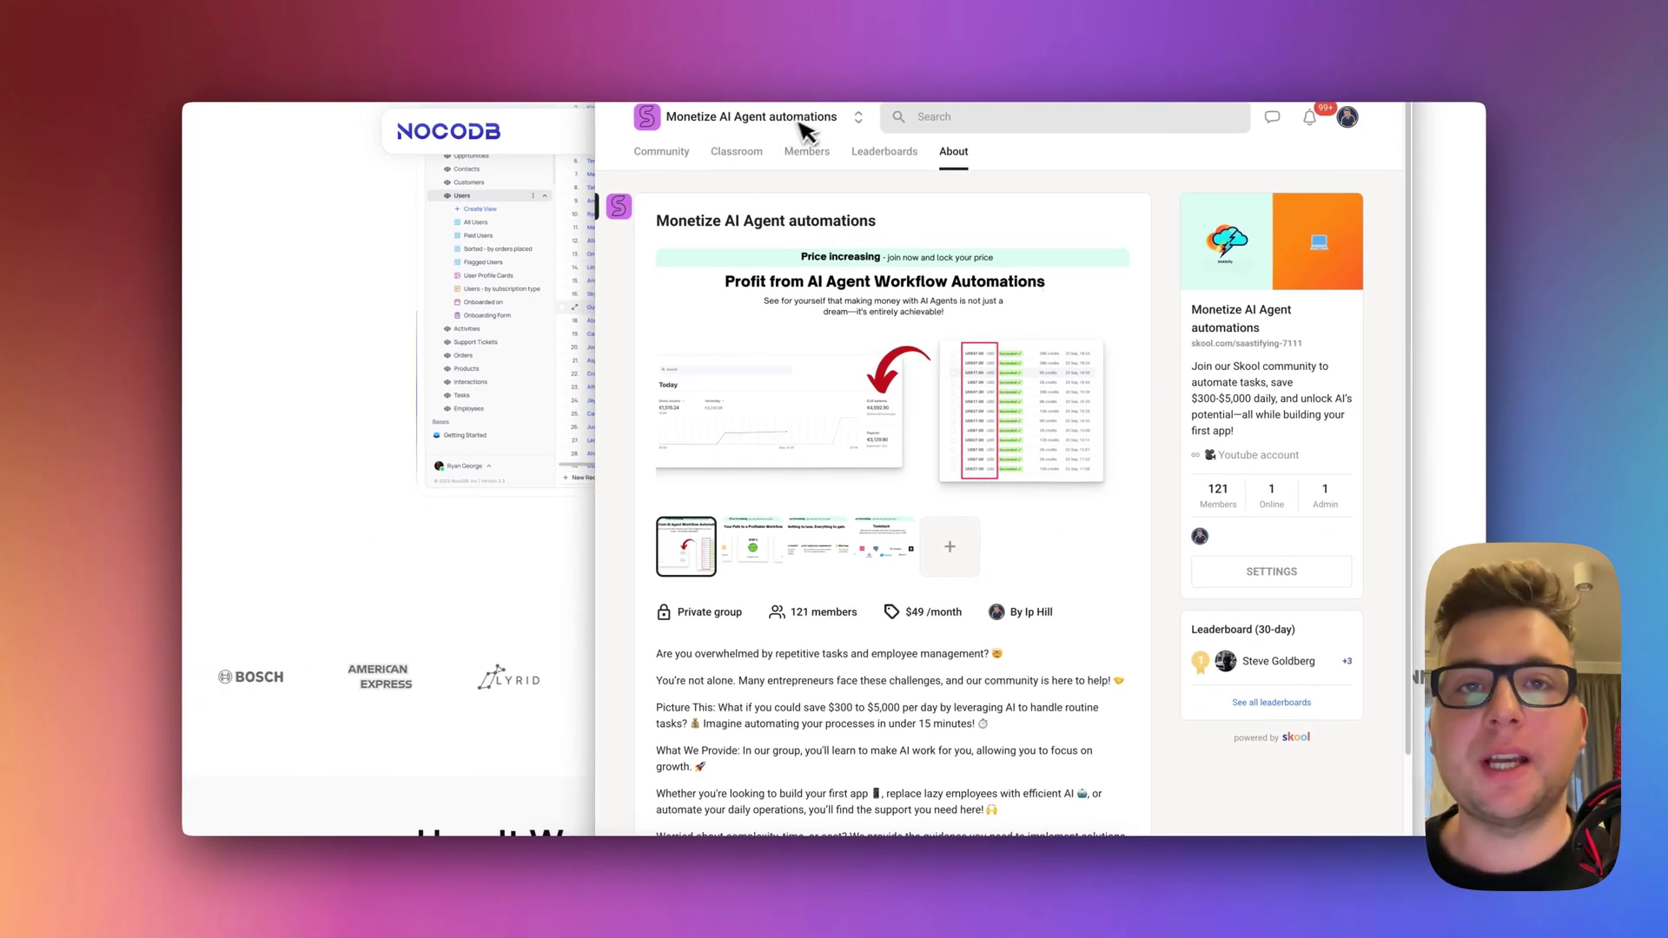
- Open the Skool community's Classroom course listing
click(738, 151)
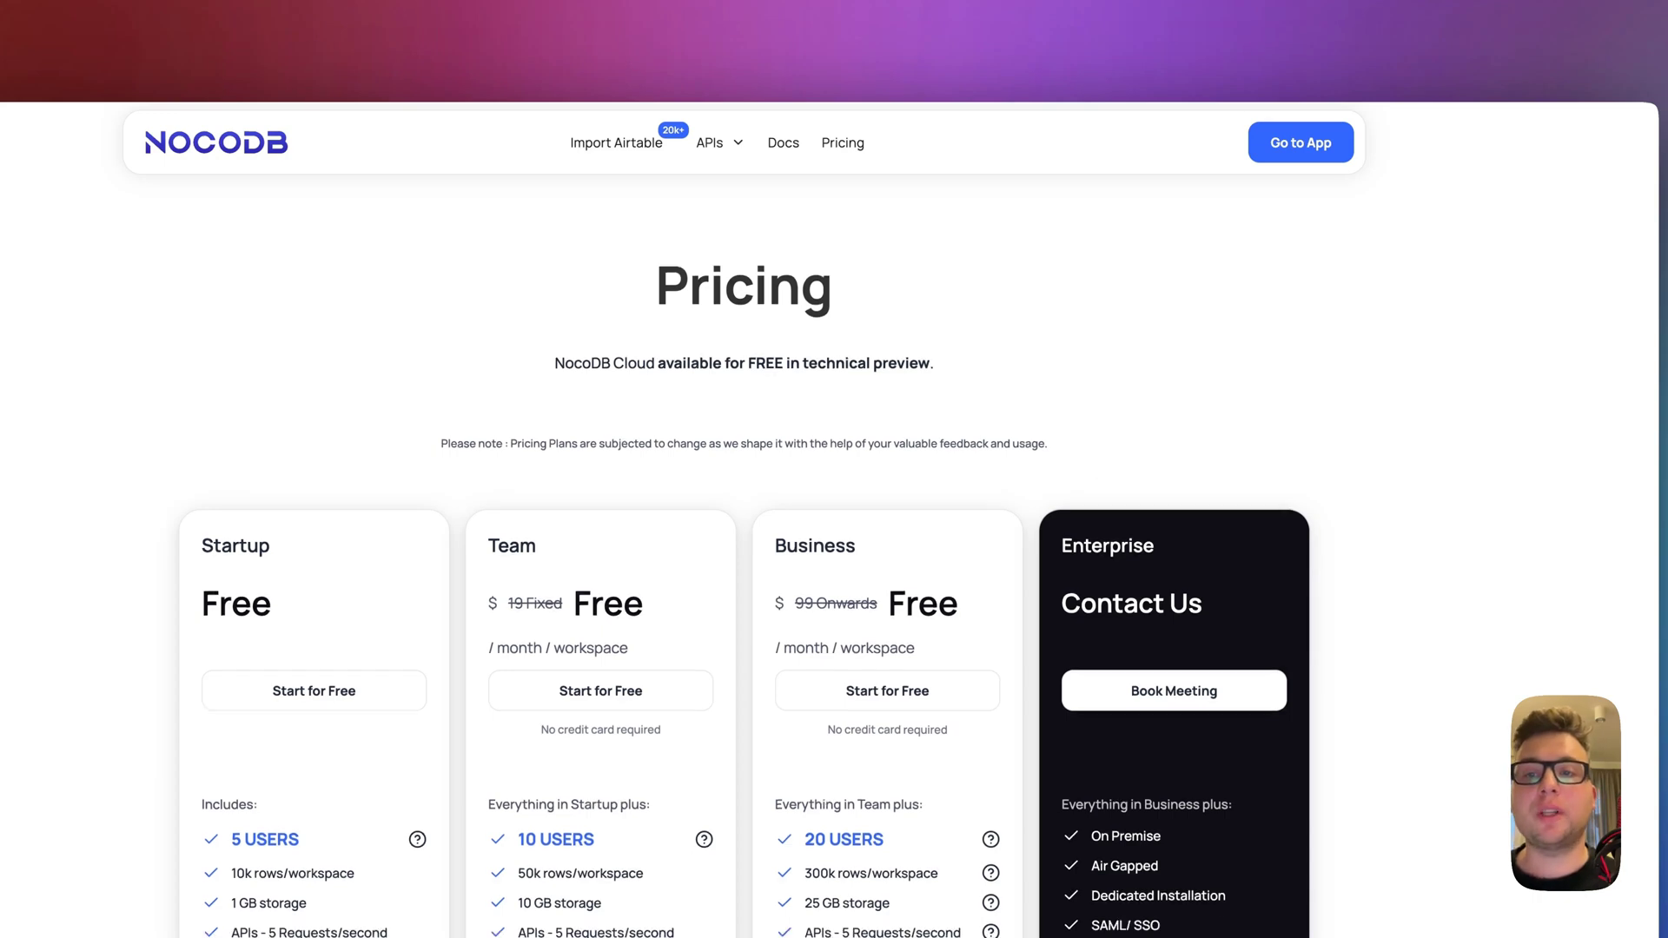
- Scroll the Pricing page and highlight the Startup plan's Free price and included features
scroll(1111, 494, down, 3)
double_click(236, 409)
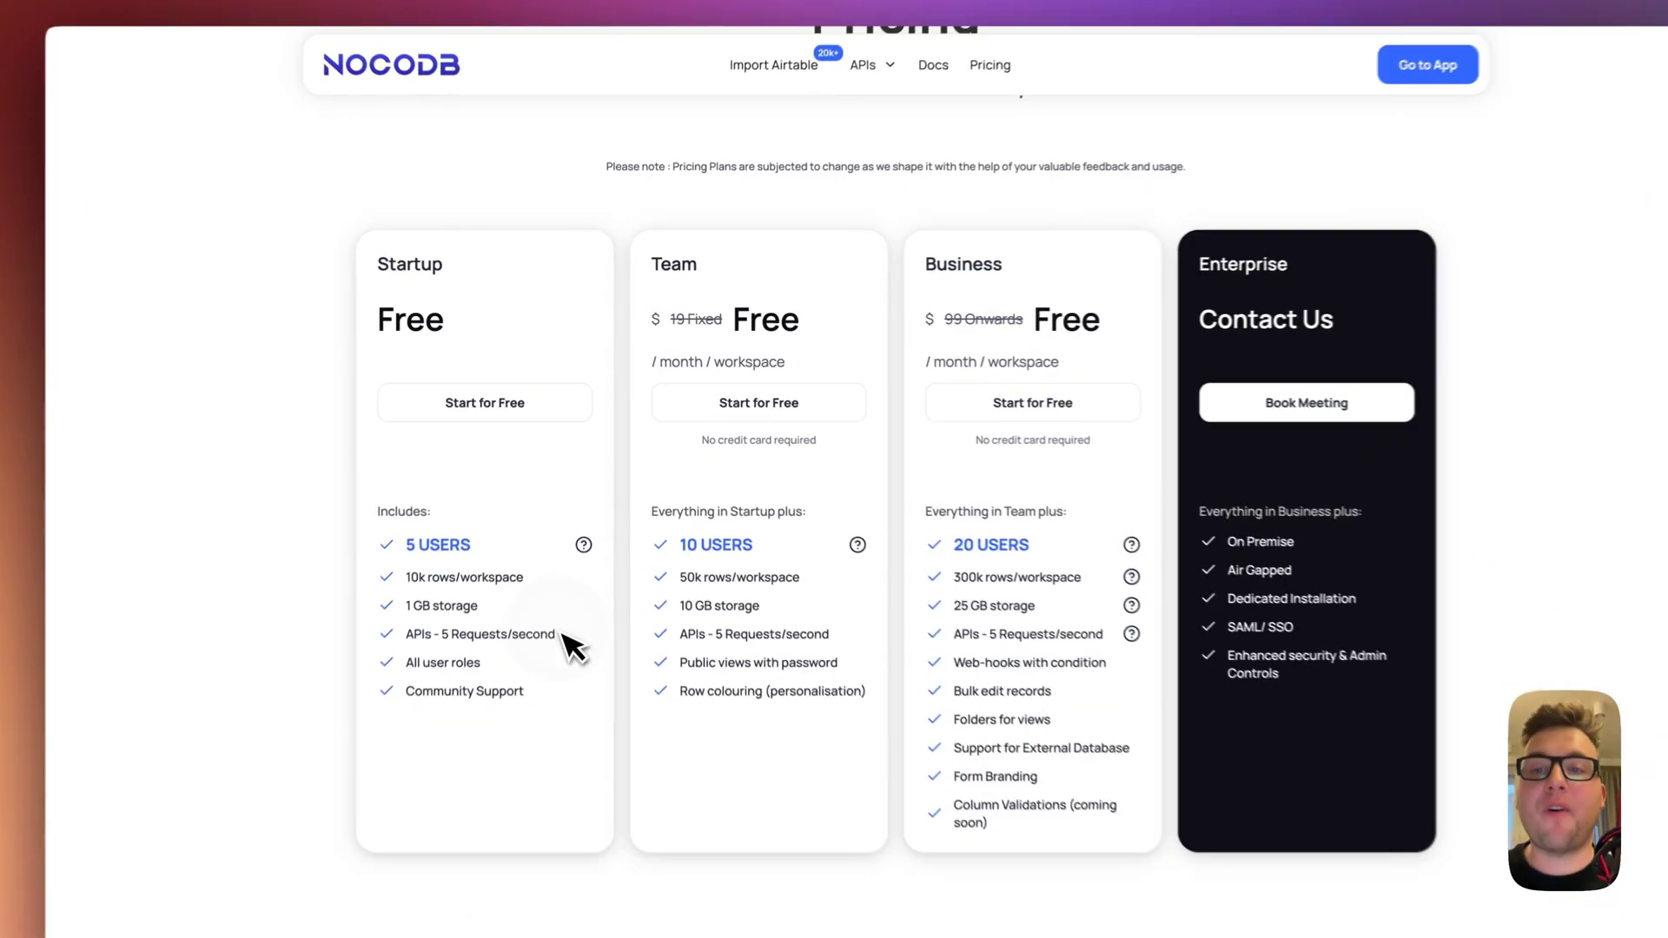
drag(572, 564, 480, 565)
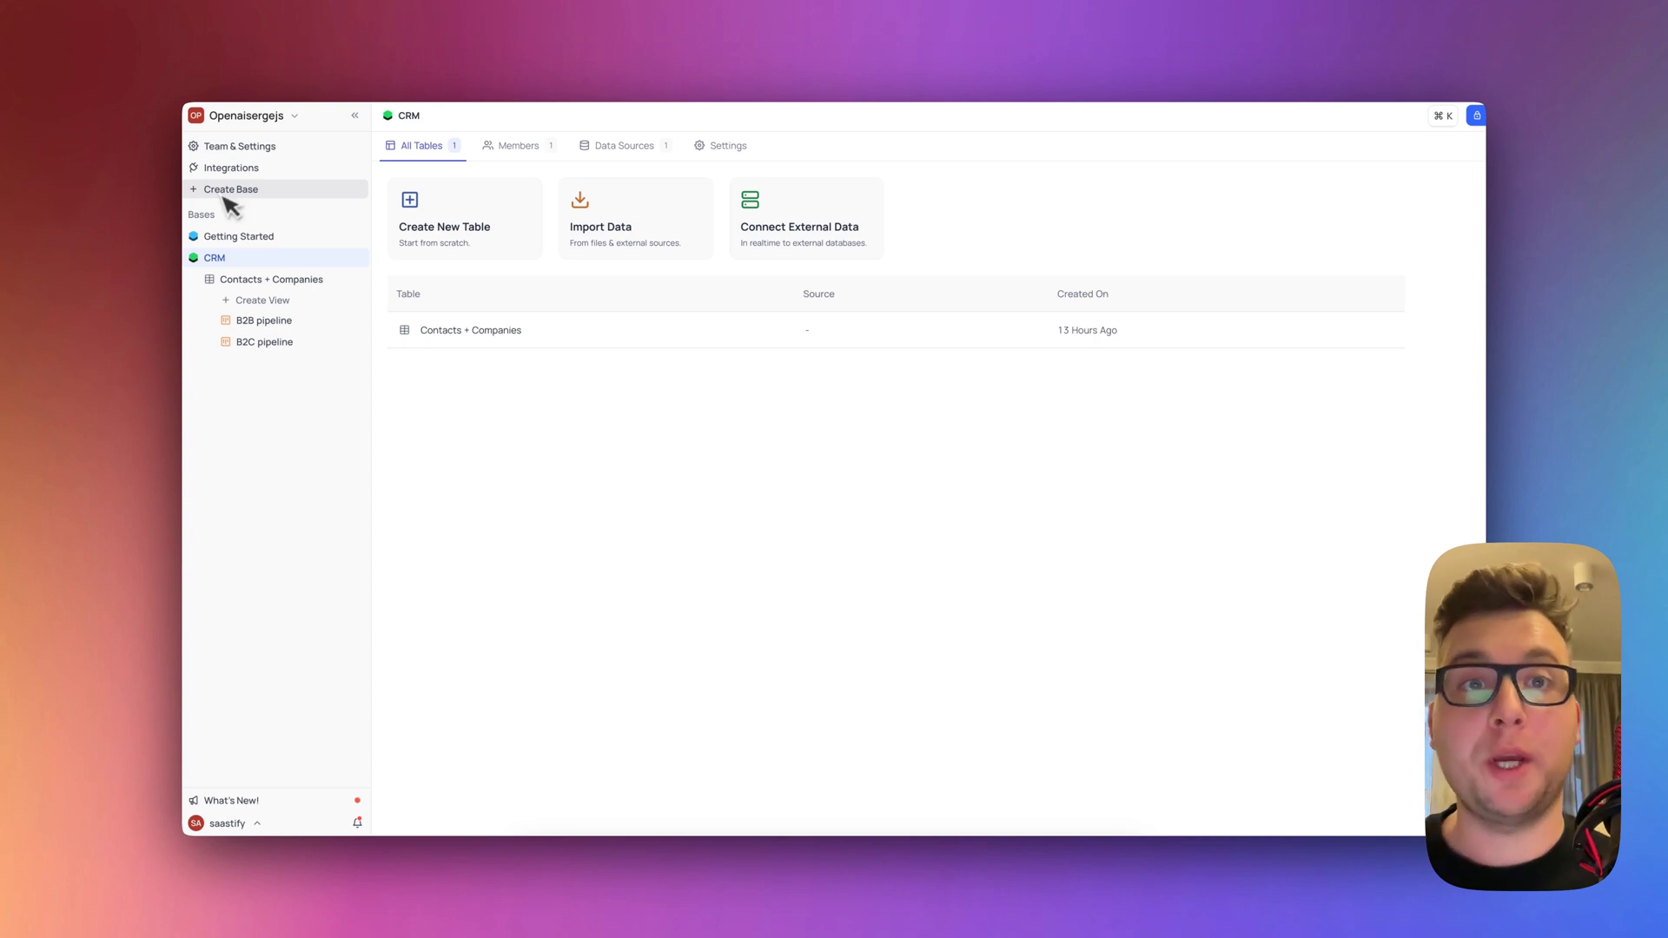
- Open the CRM base's Contacts + Companies table to its Default View grid of two records
click(271, 280)
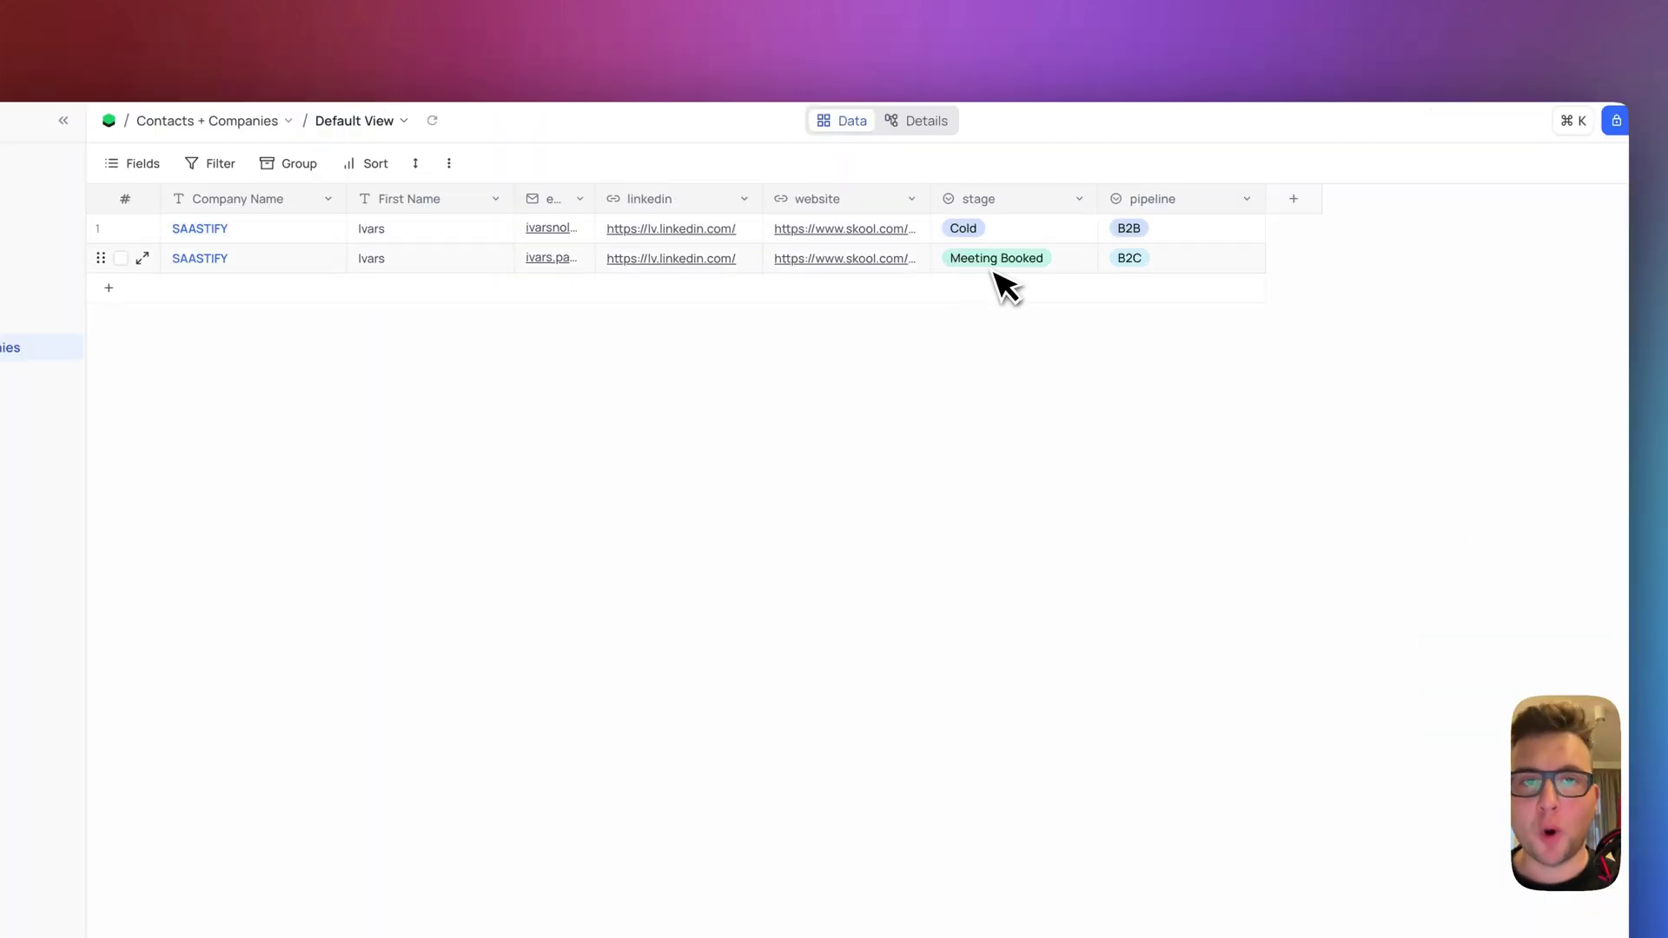
- Give the stage field a new 'Call later' option, ordered between Contact Made and Meeting Booked
click(1014, 205)
click(793, 252)
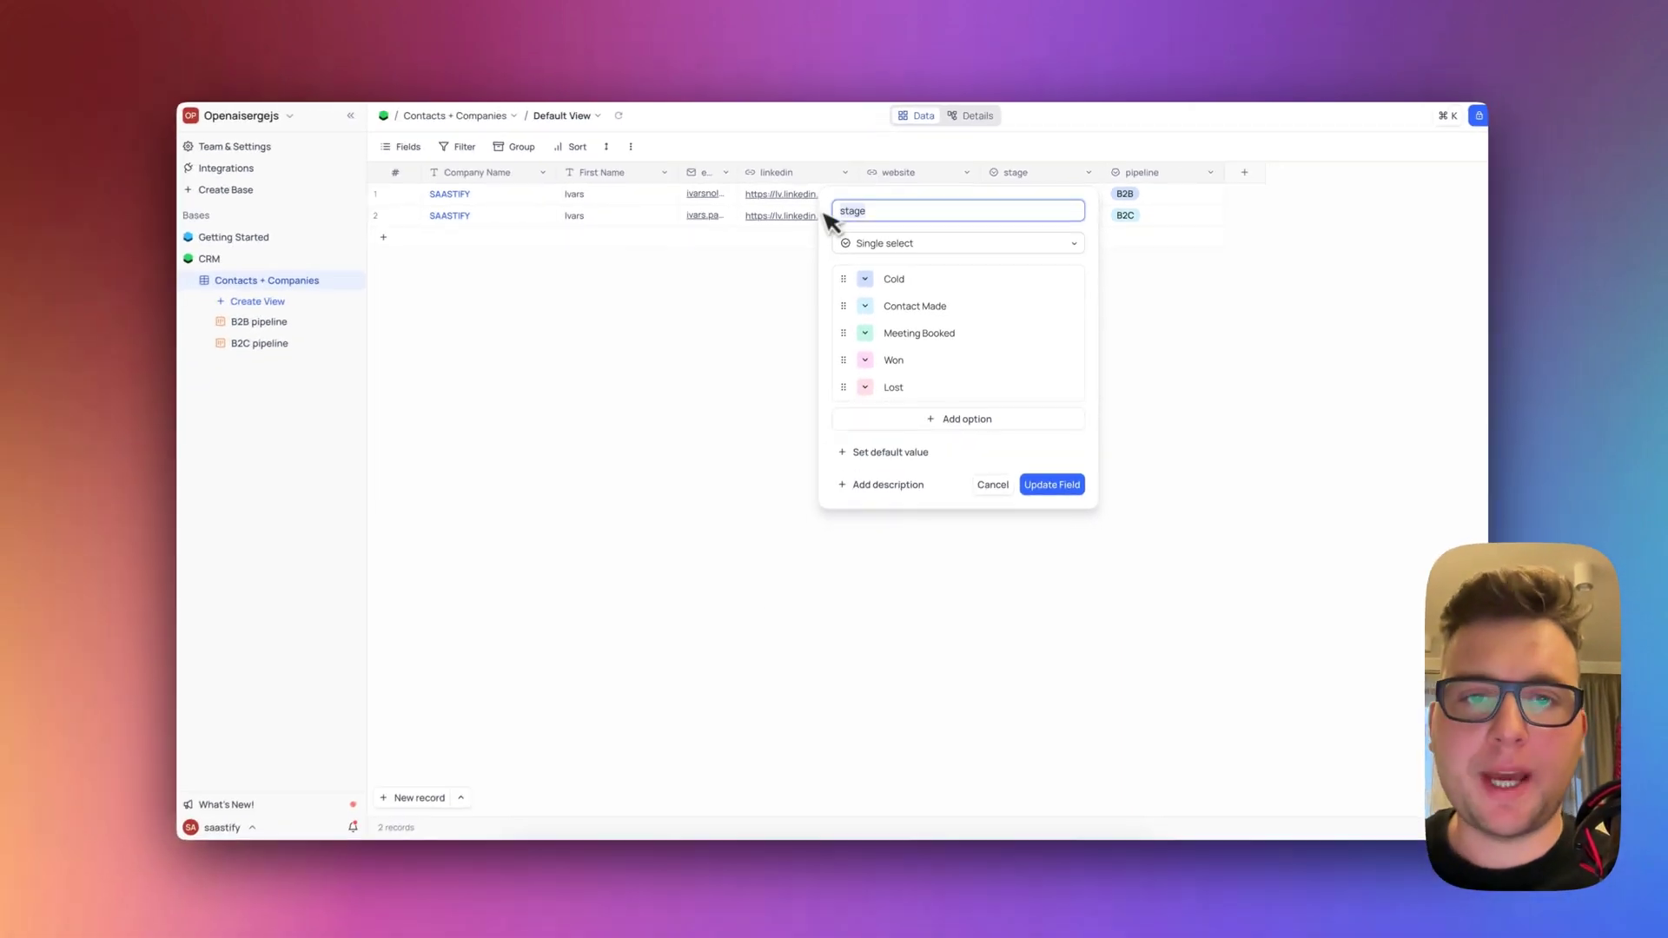
click(944, 417)
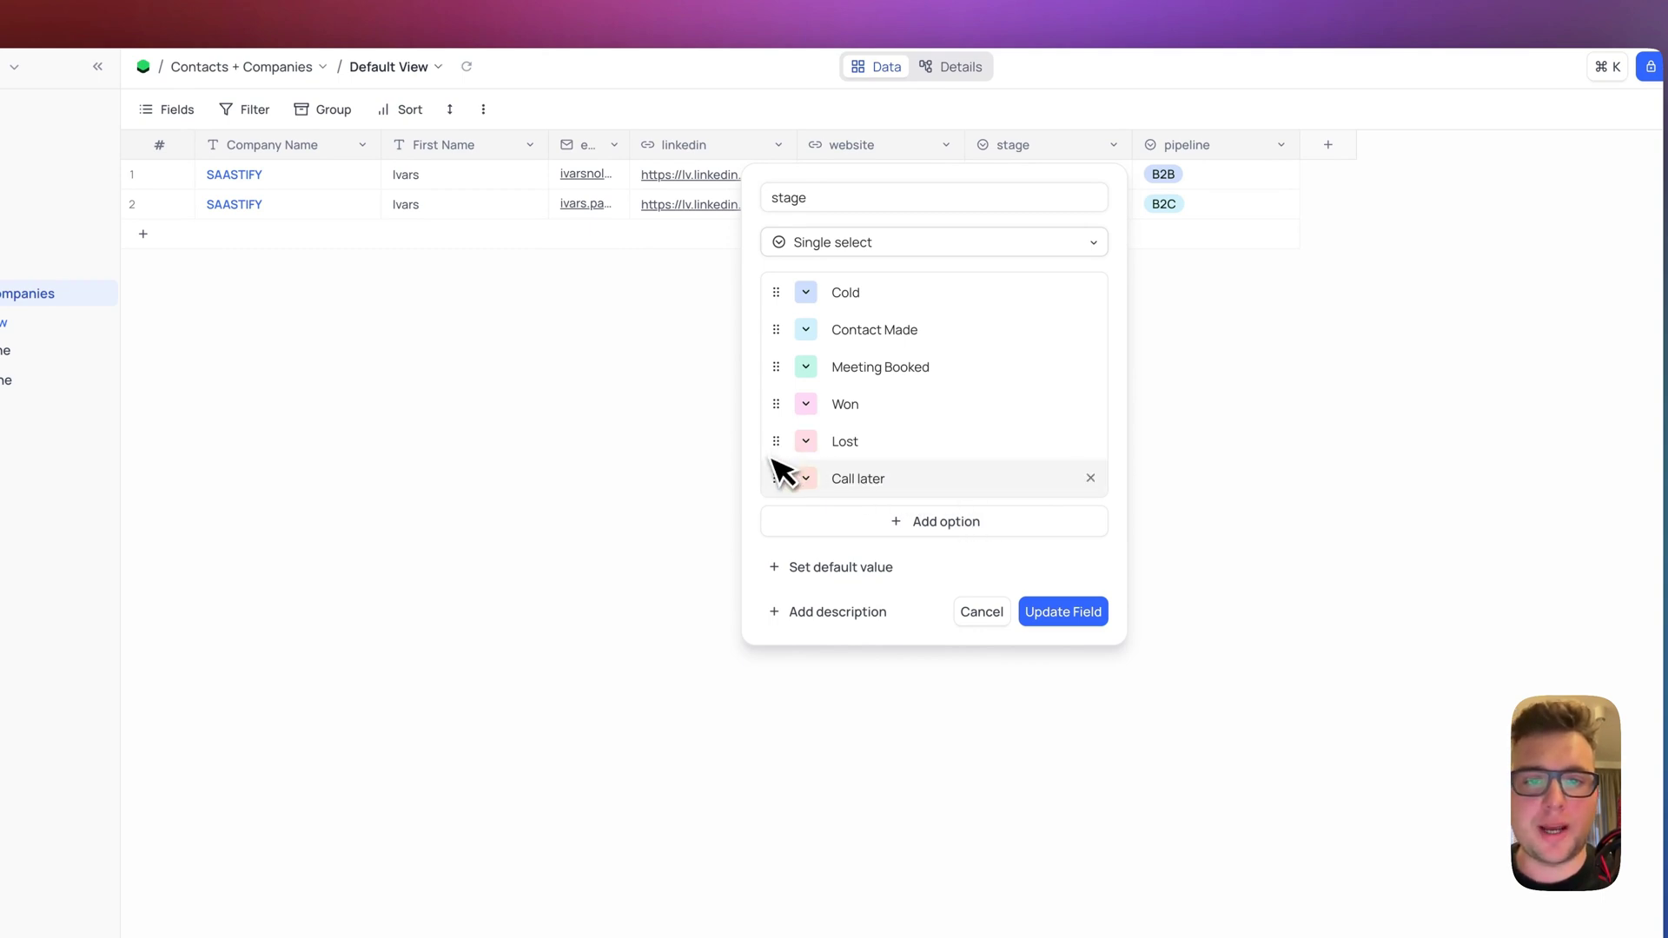
drag(777, 478, 812, 372)
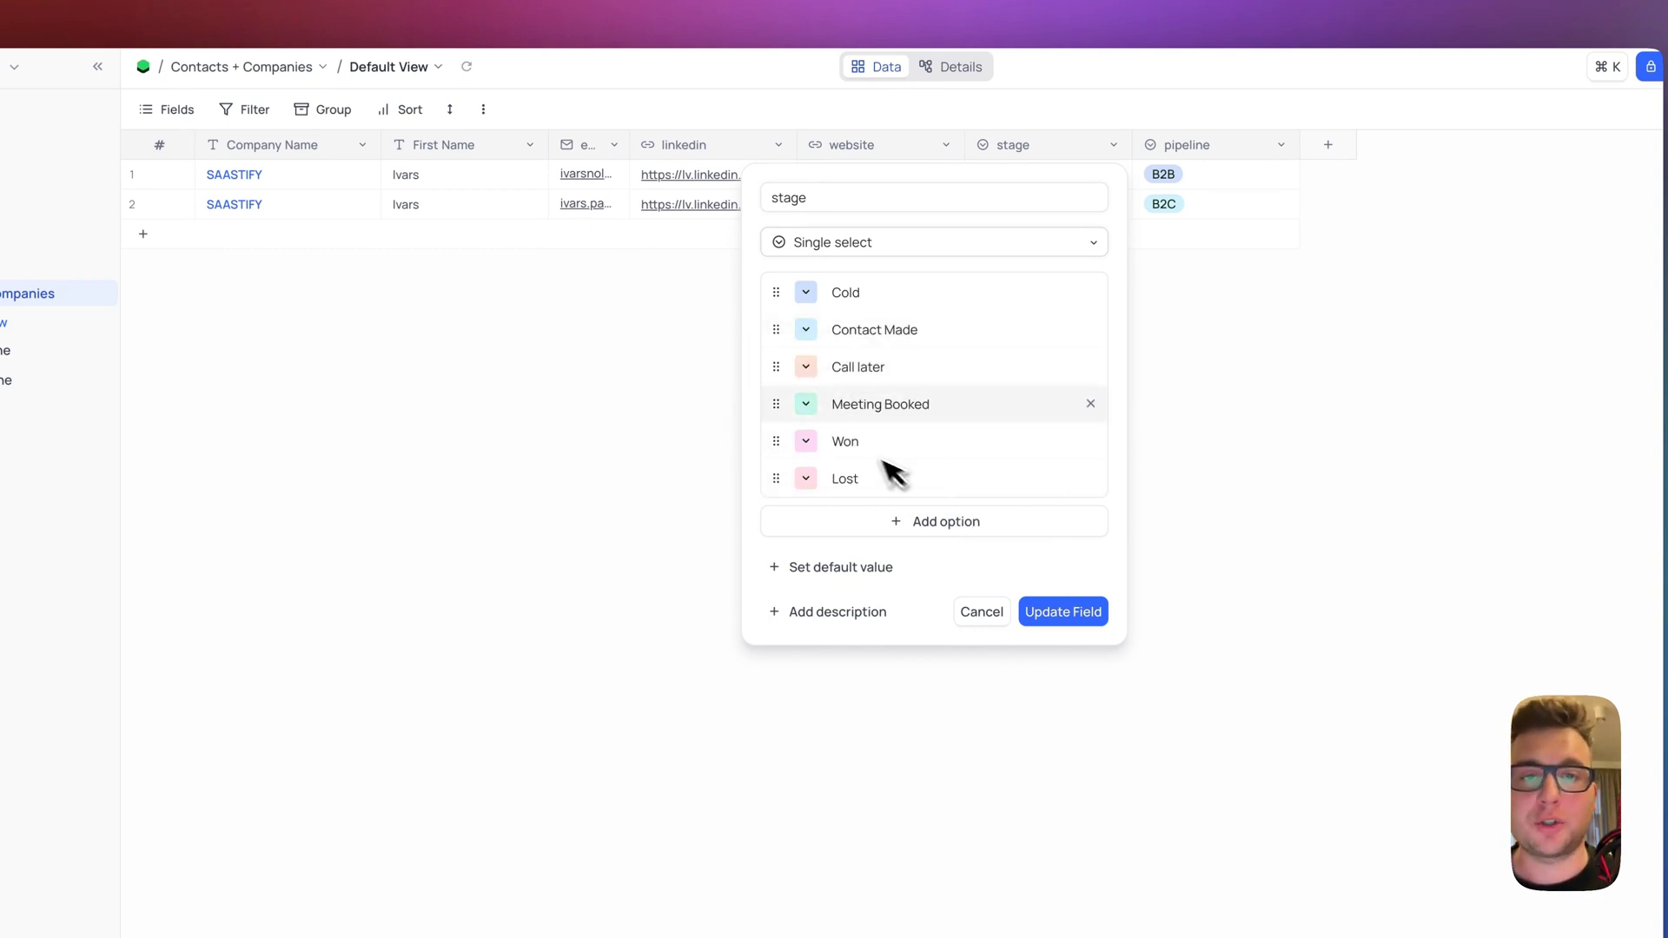
click(808, 407)
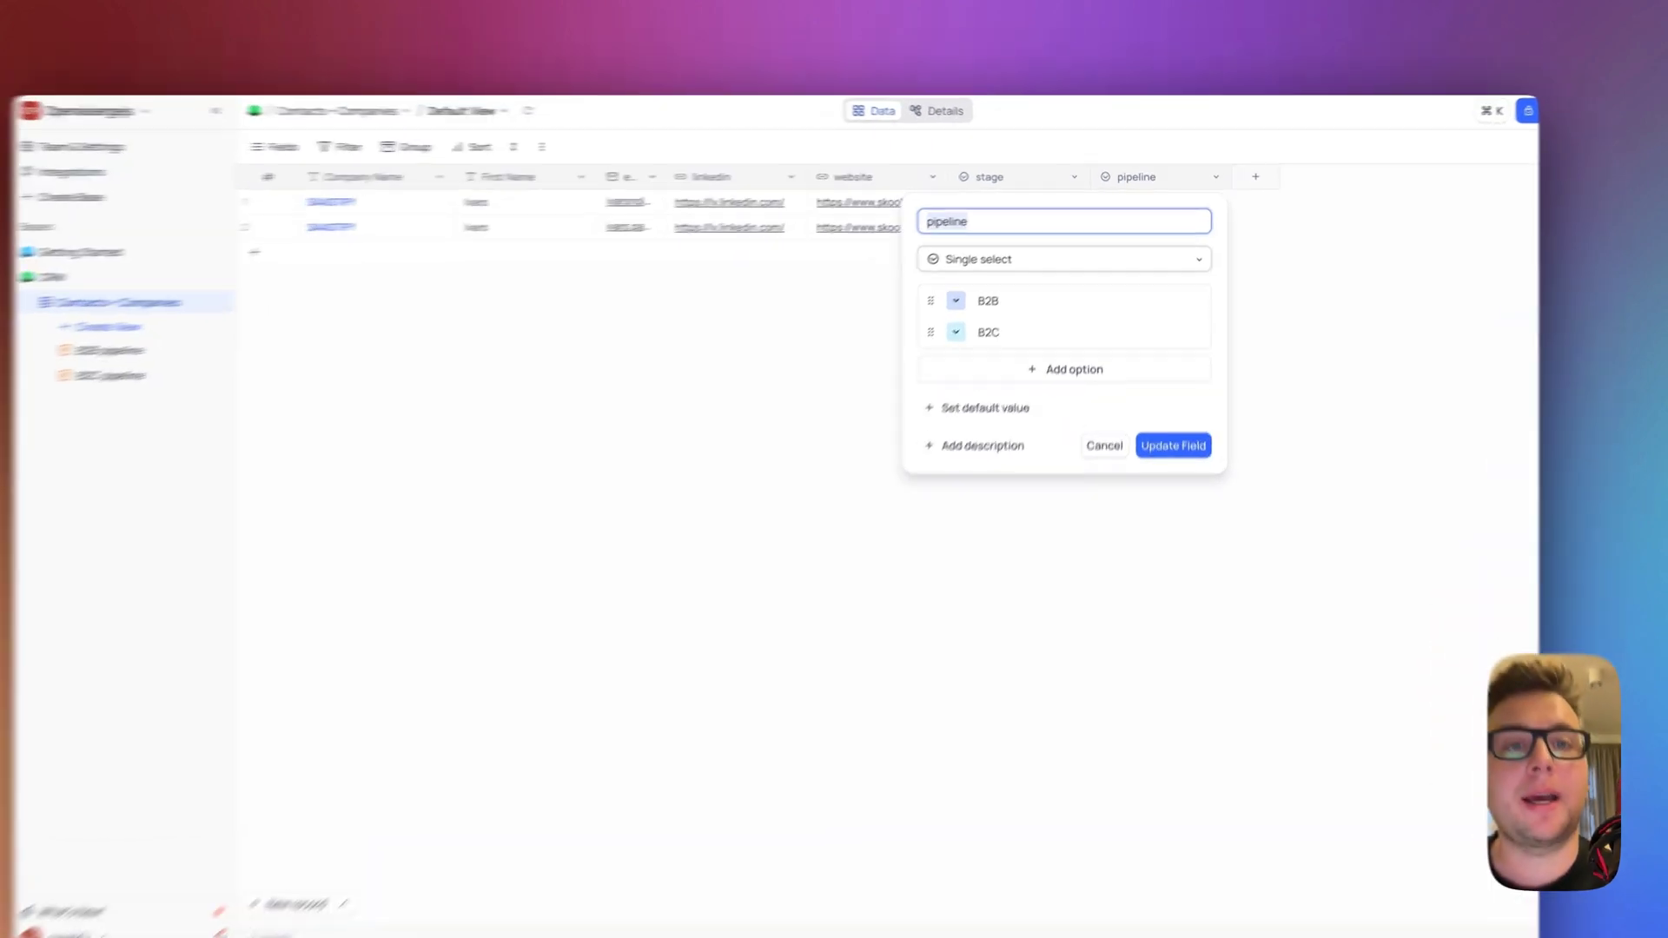
click(1052, 243)
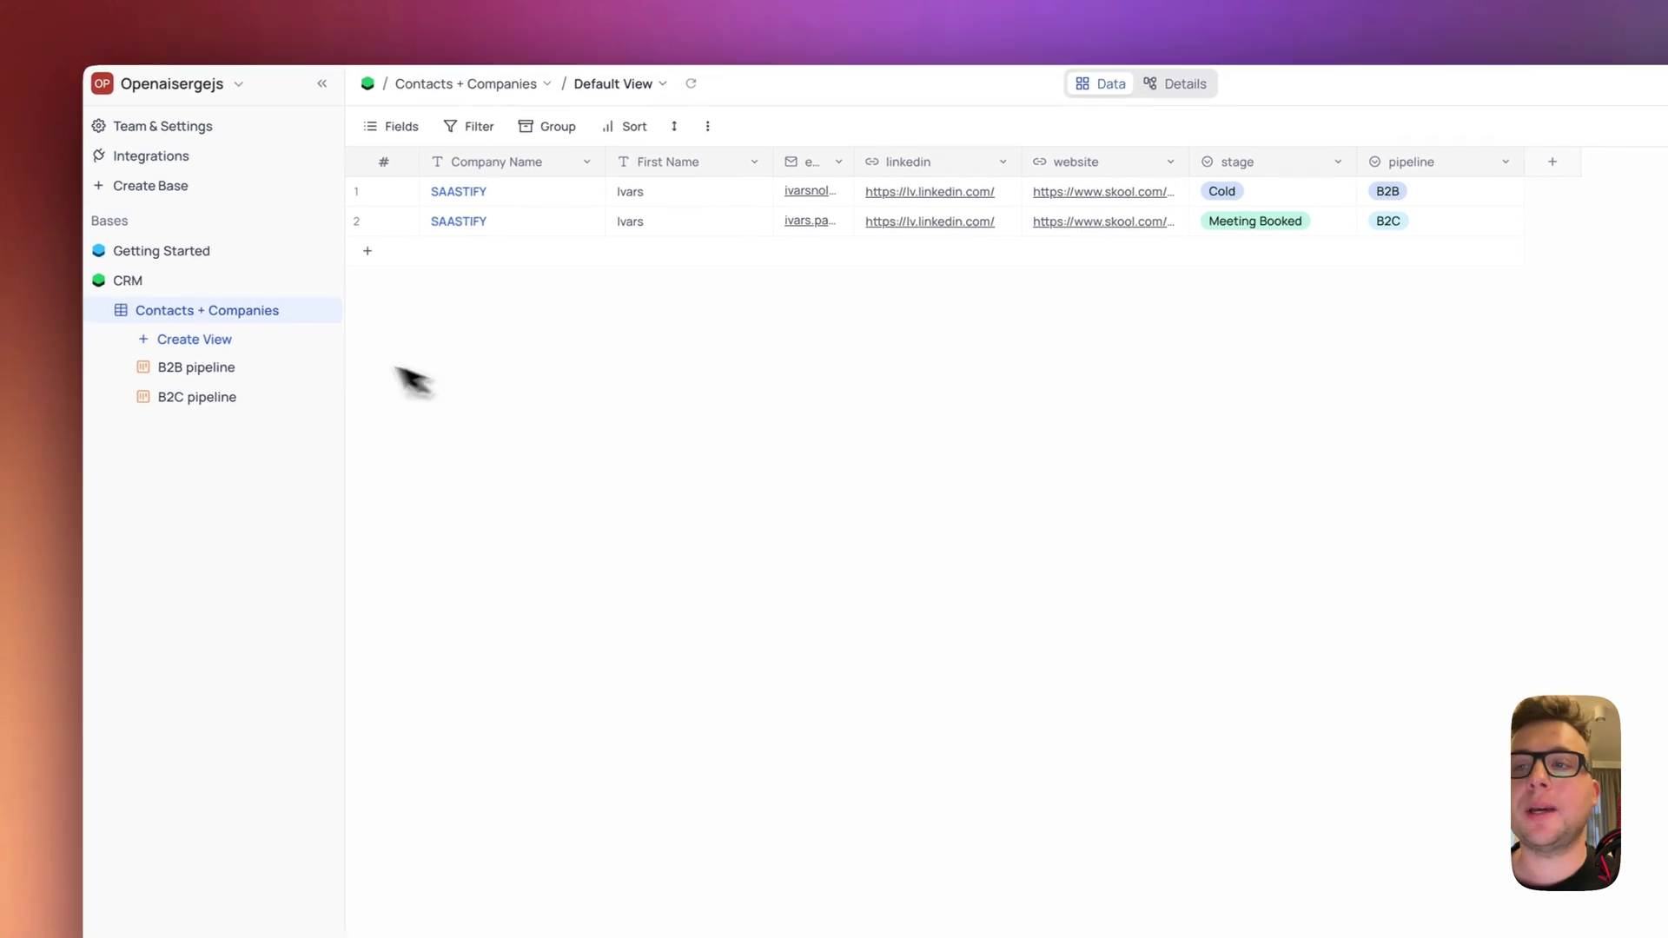
- Create a Kanban view called 'b2b new' with stacks grouped by the stage field
click(215, 358)
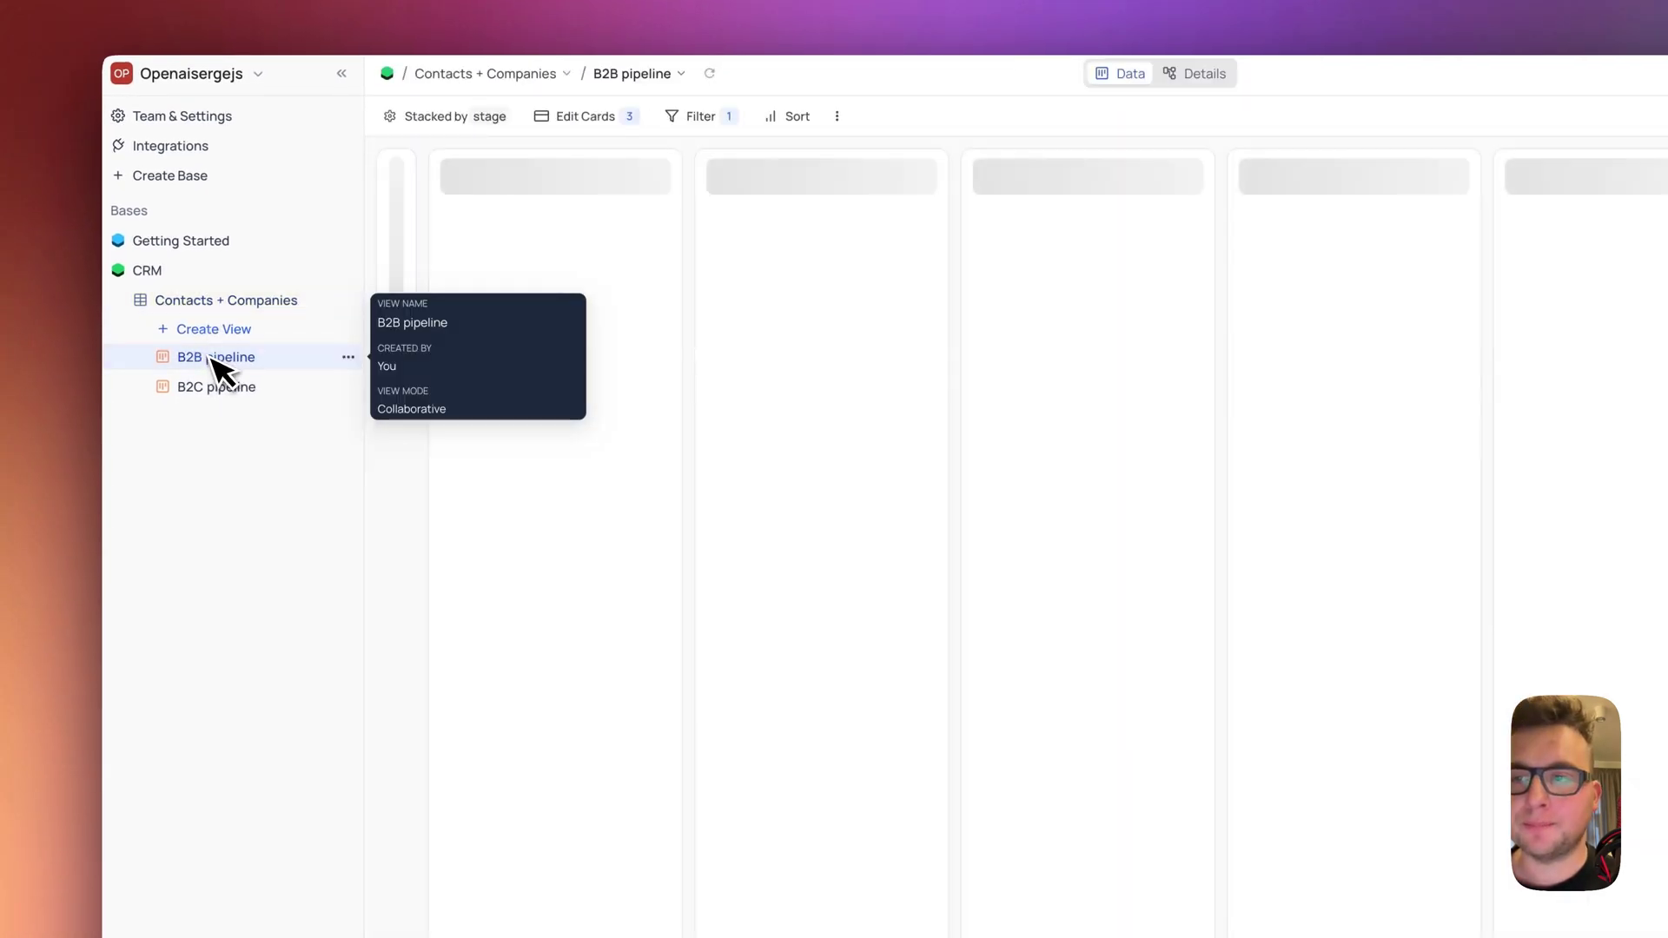
click(222, 329)
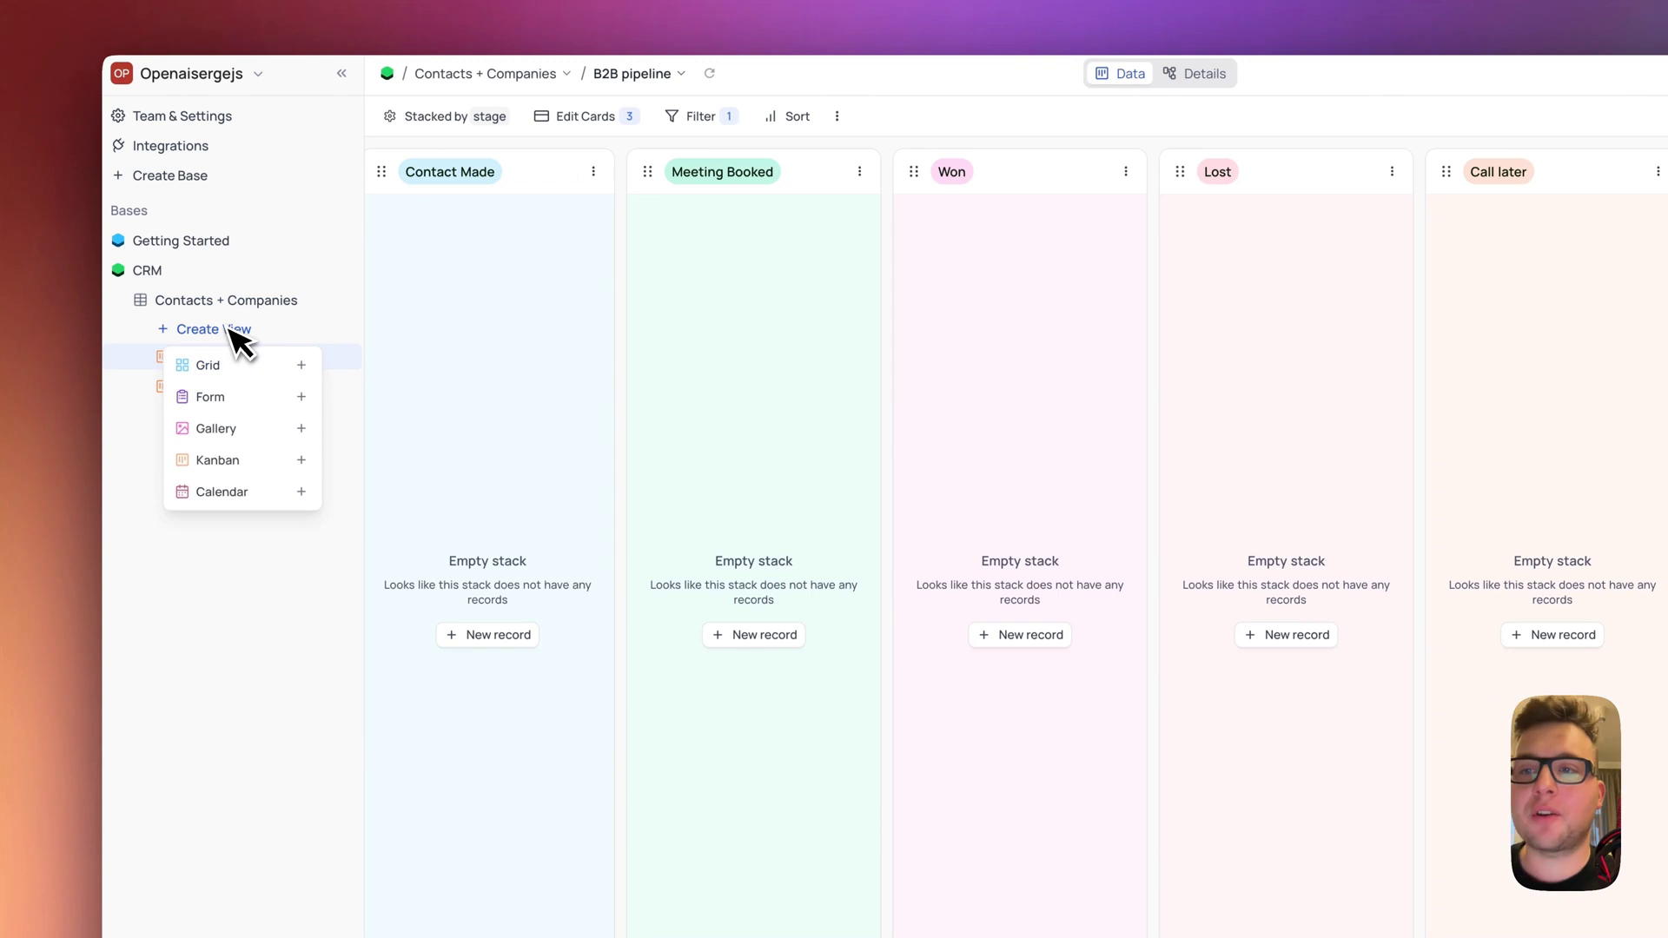
click(251, 467)
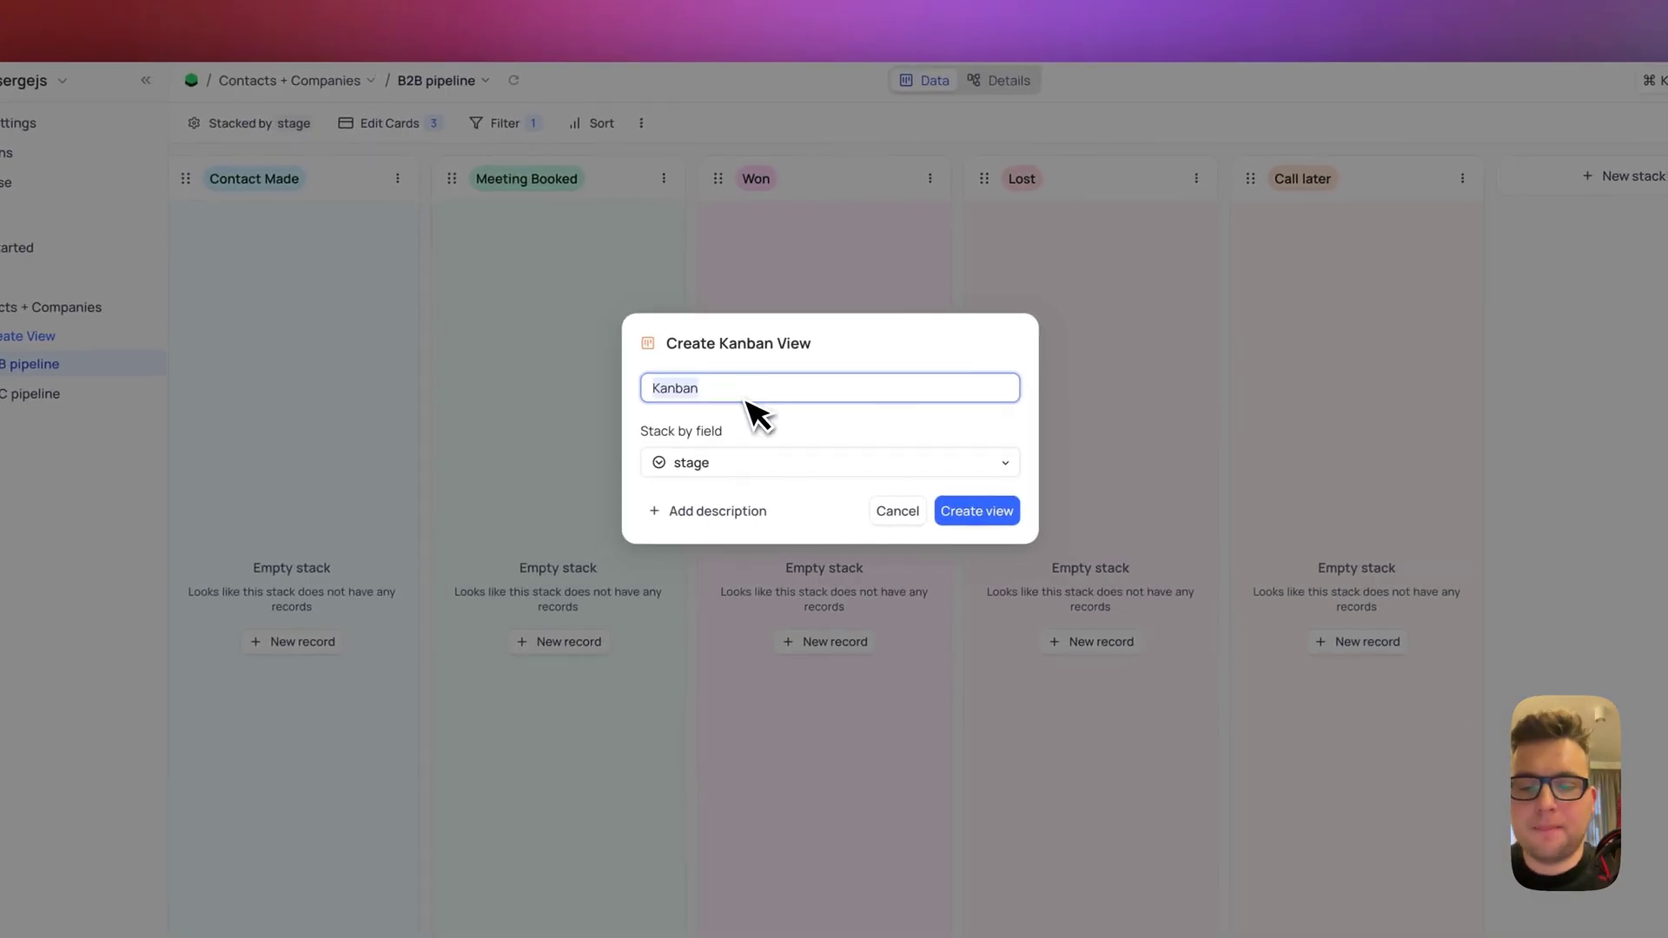
text(b2b new)
click(847, 423)
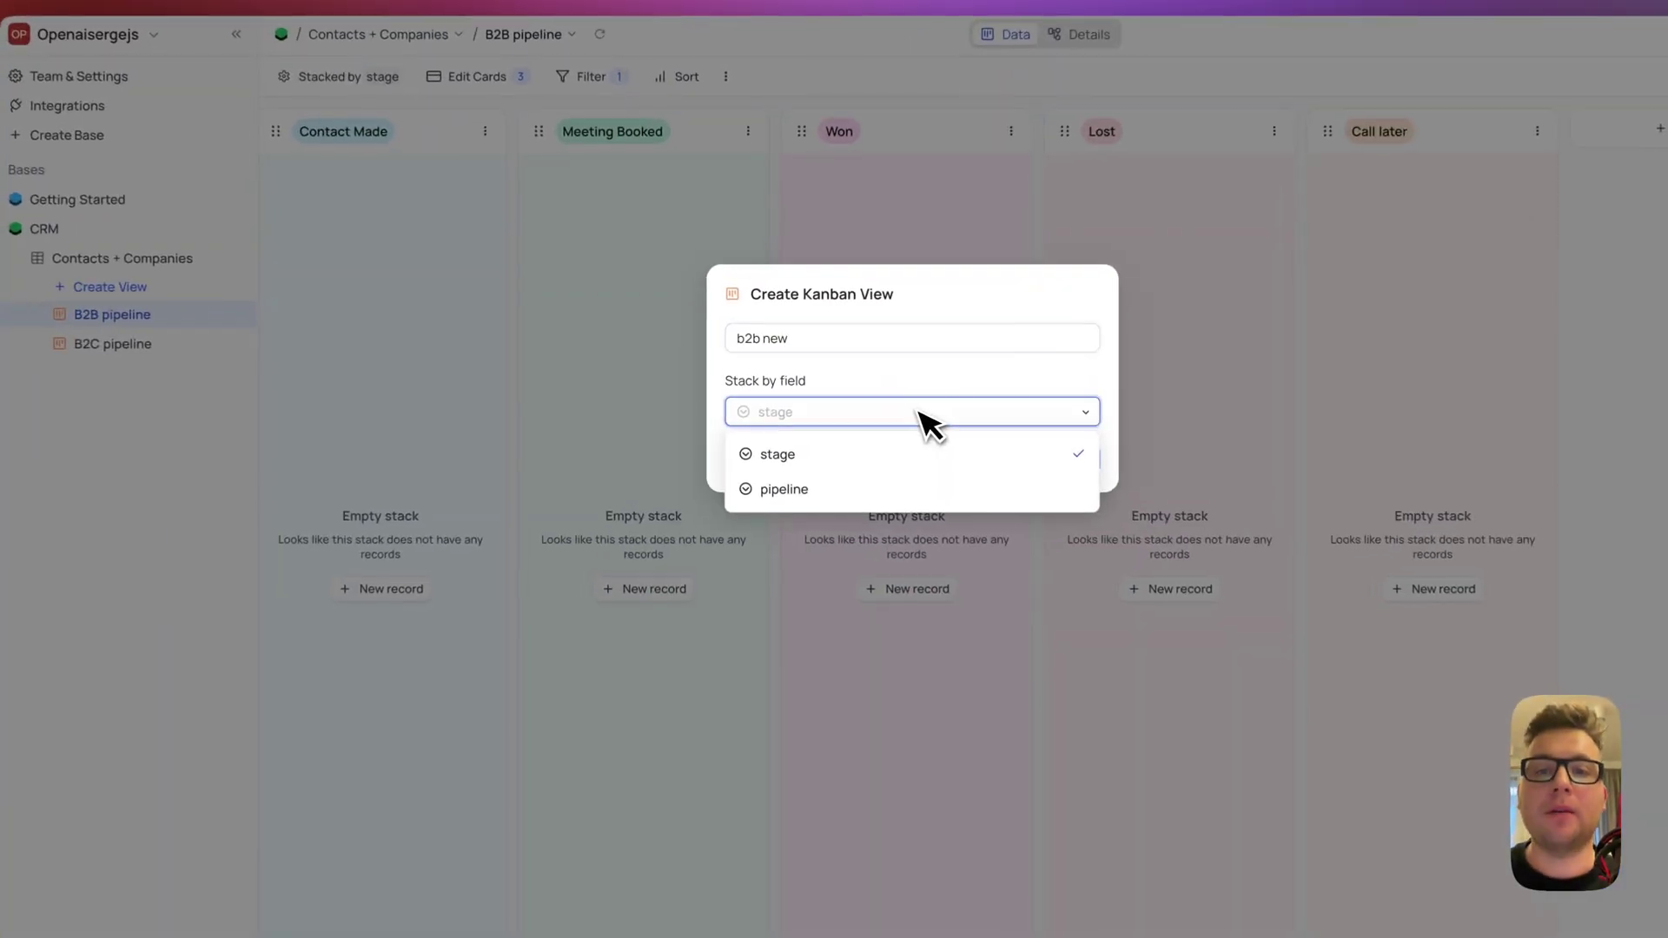
click(913, 457)
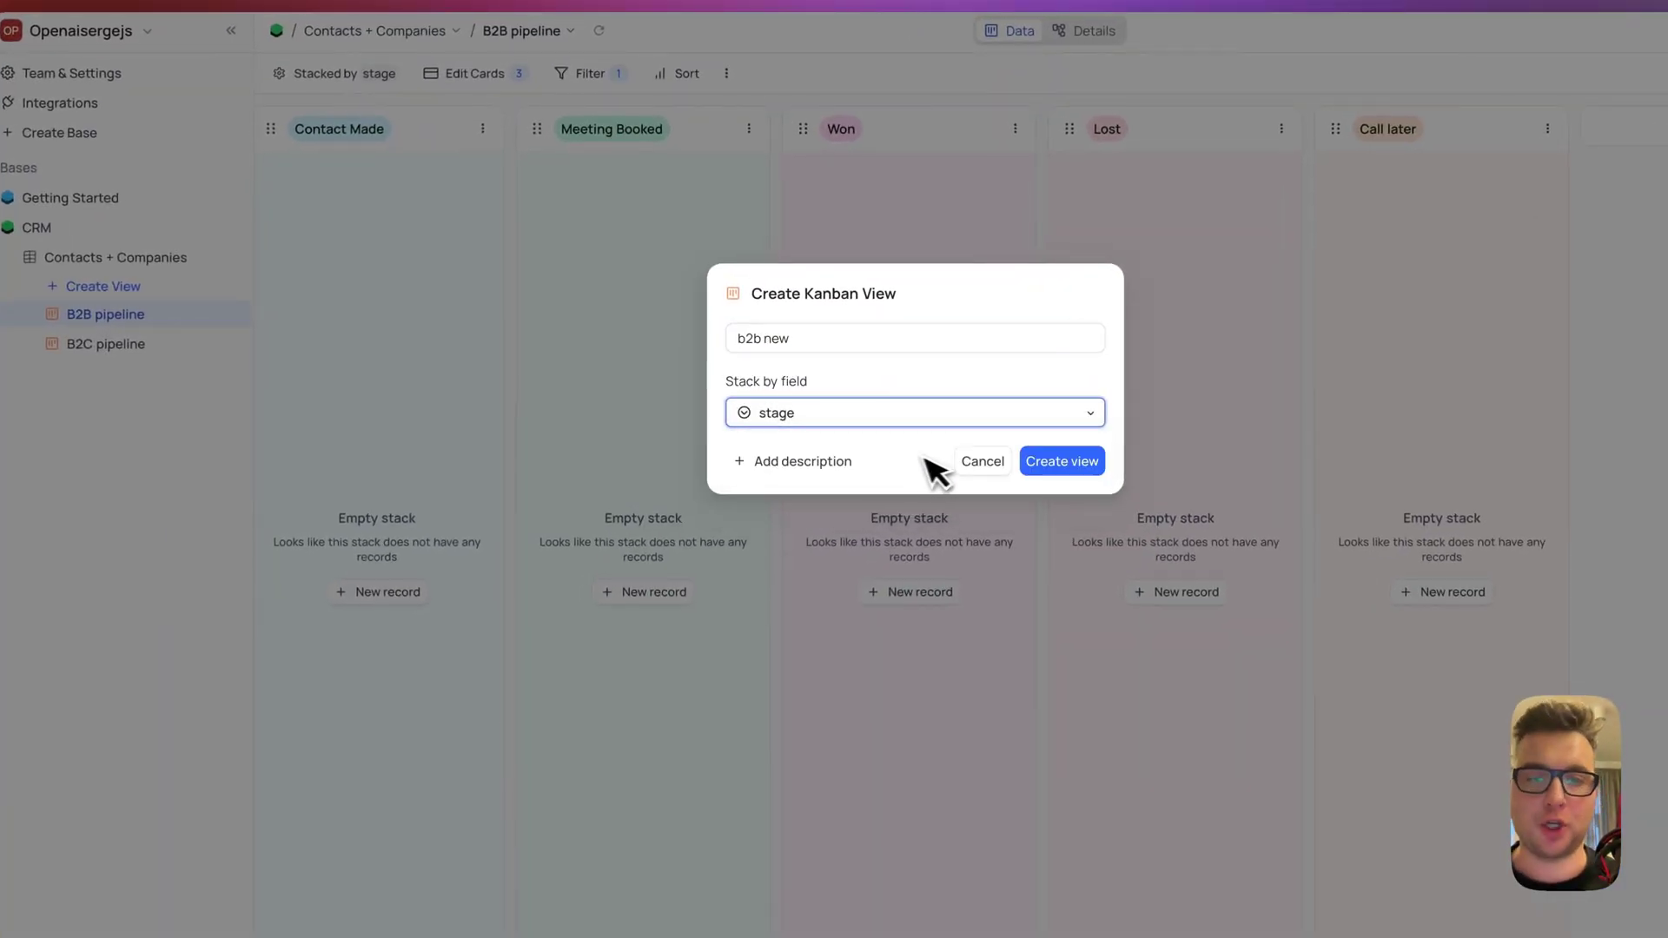
click(1053, 462)
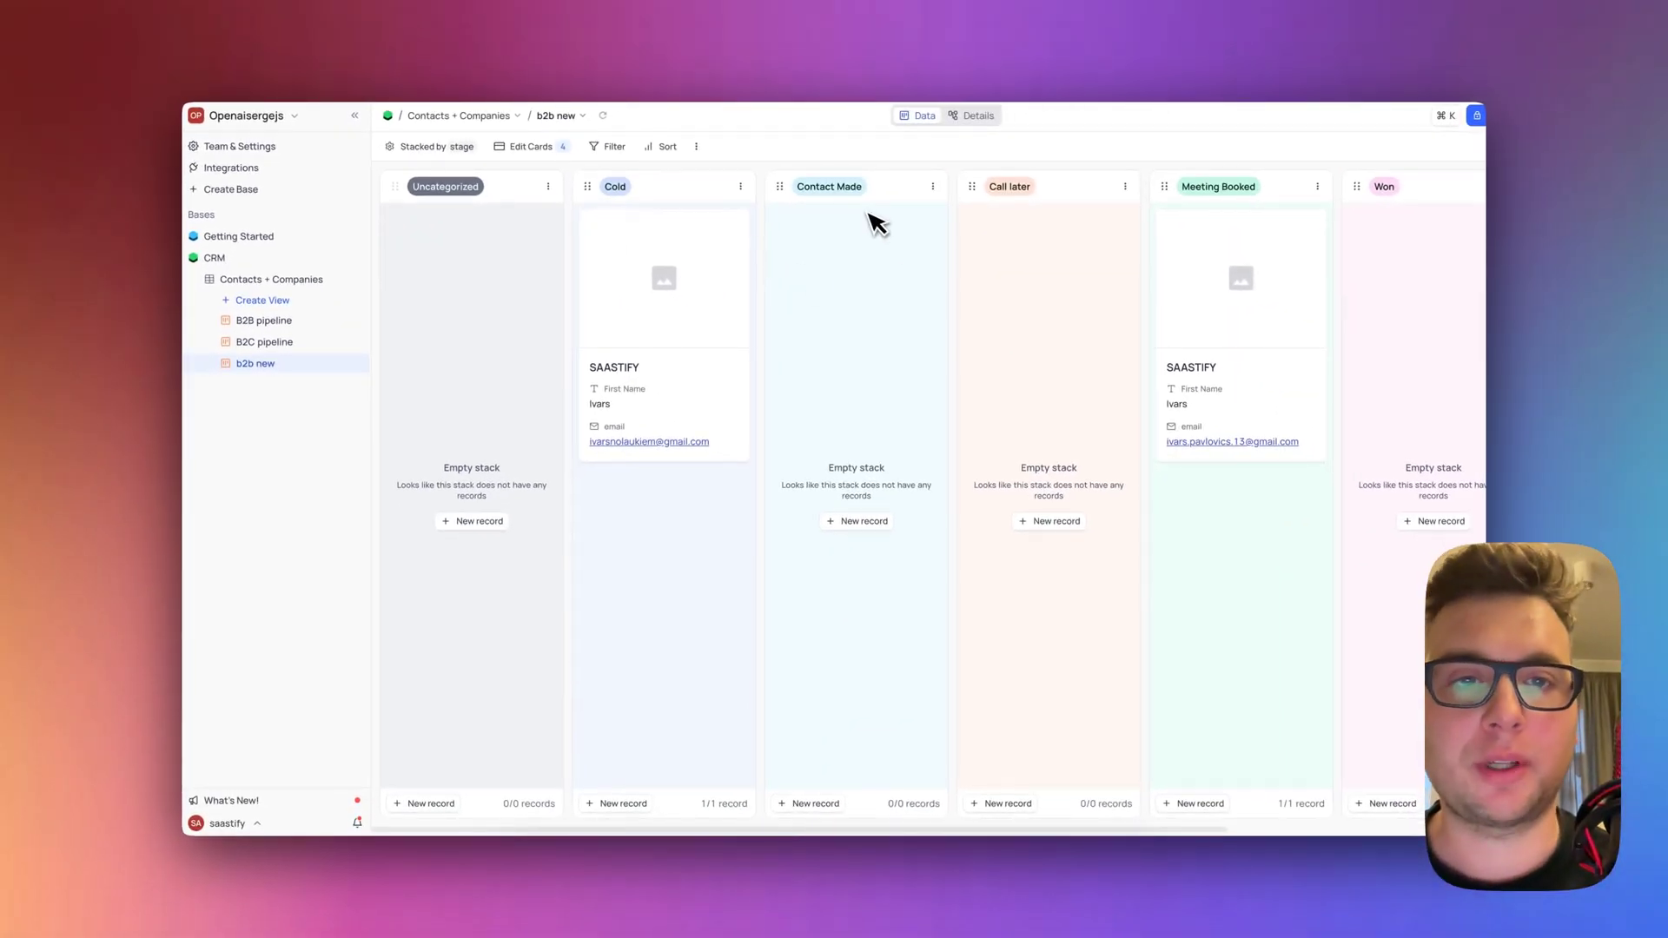
- Collapse the empty Uncategorized stack on the b2b new board
scroll(1054, 362, right, 2)
scroll(1143, 354, right, 3)
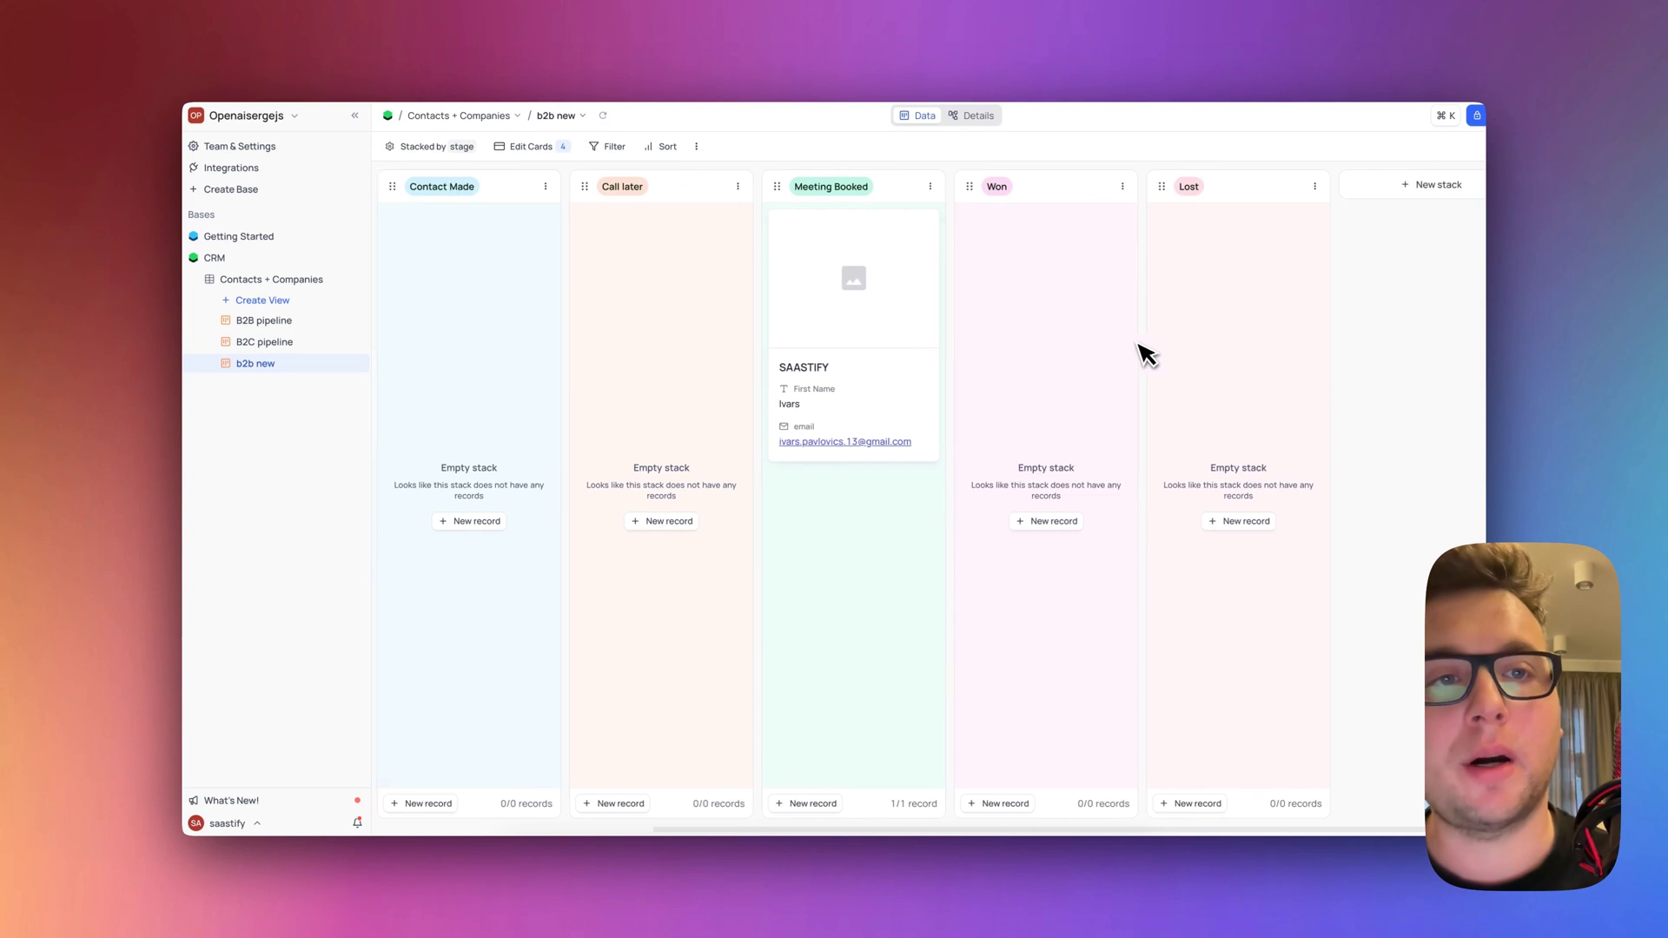
scroll(1144, 353, left, 5)
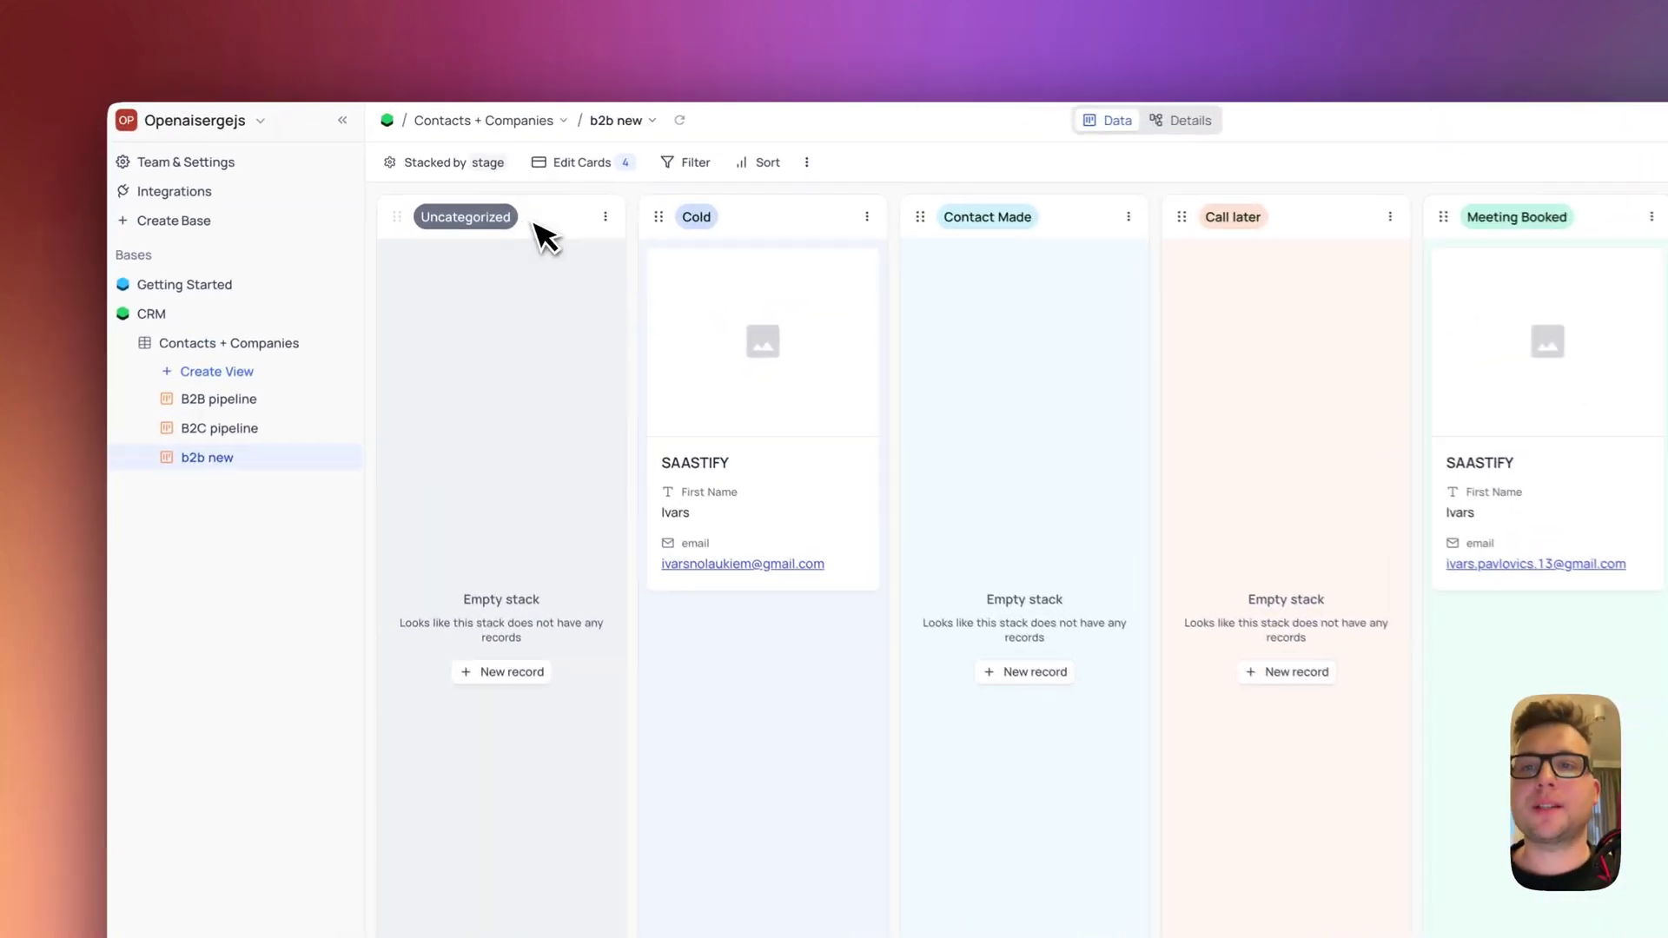
click(609, 219)
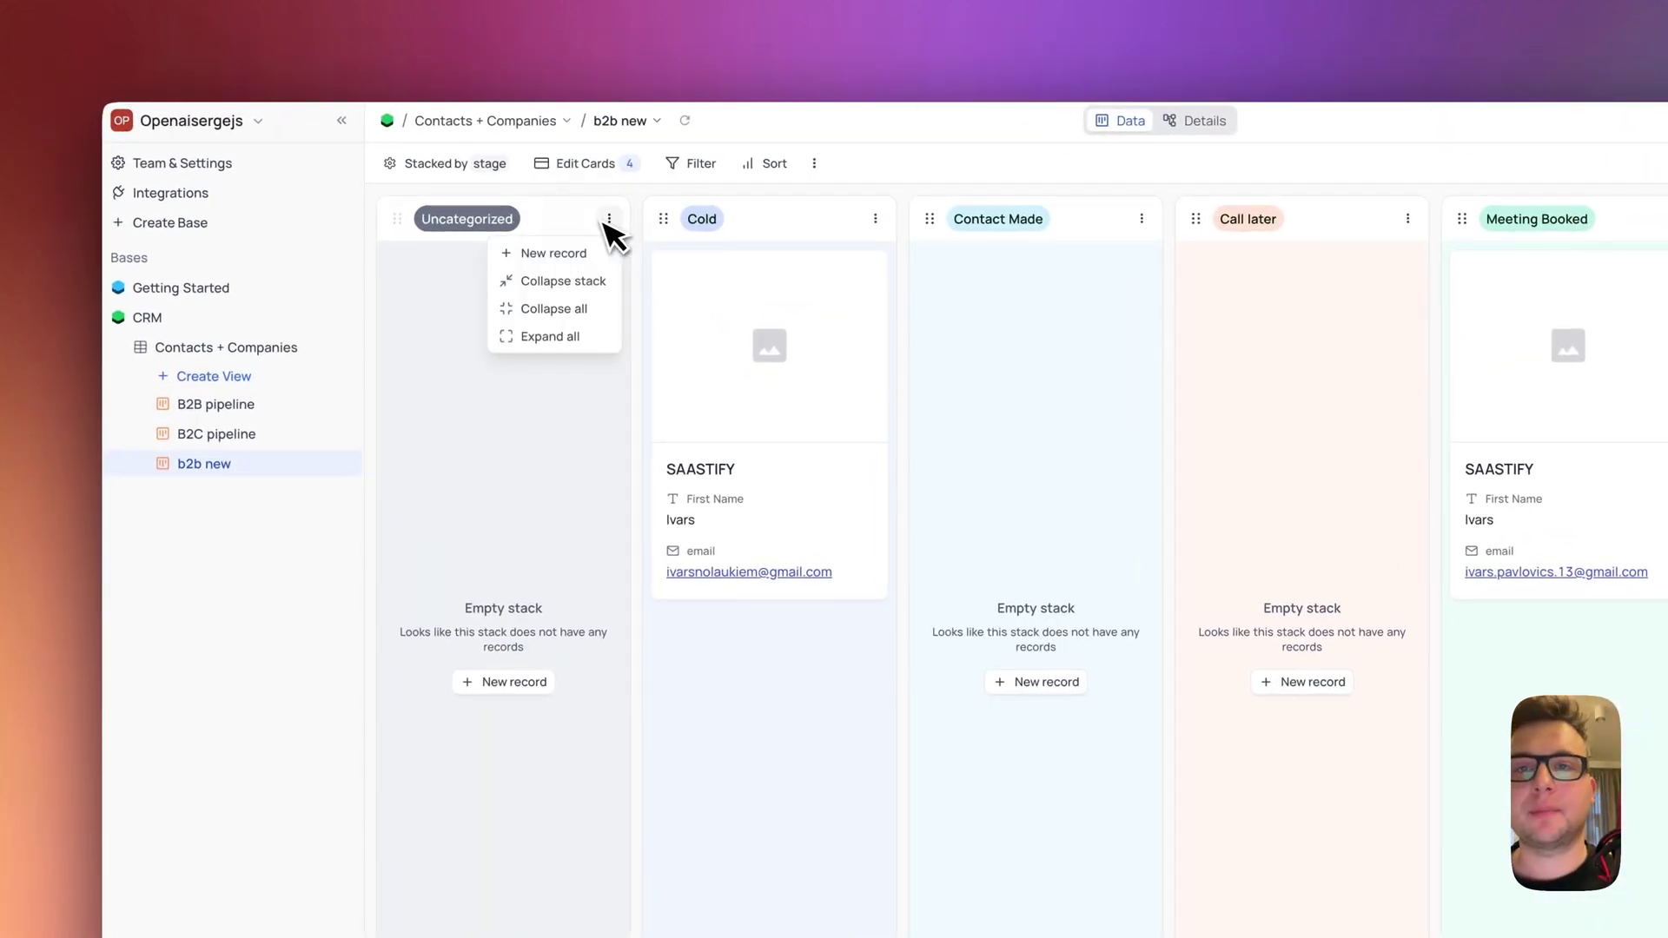
click(563, 283)
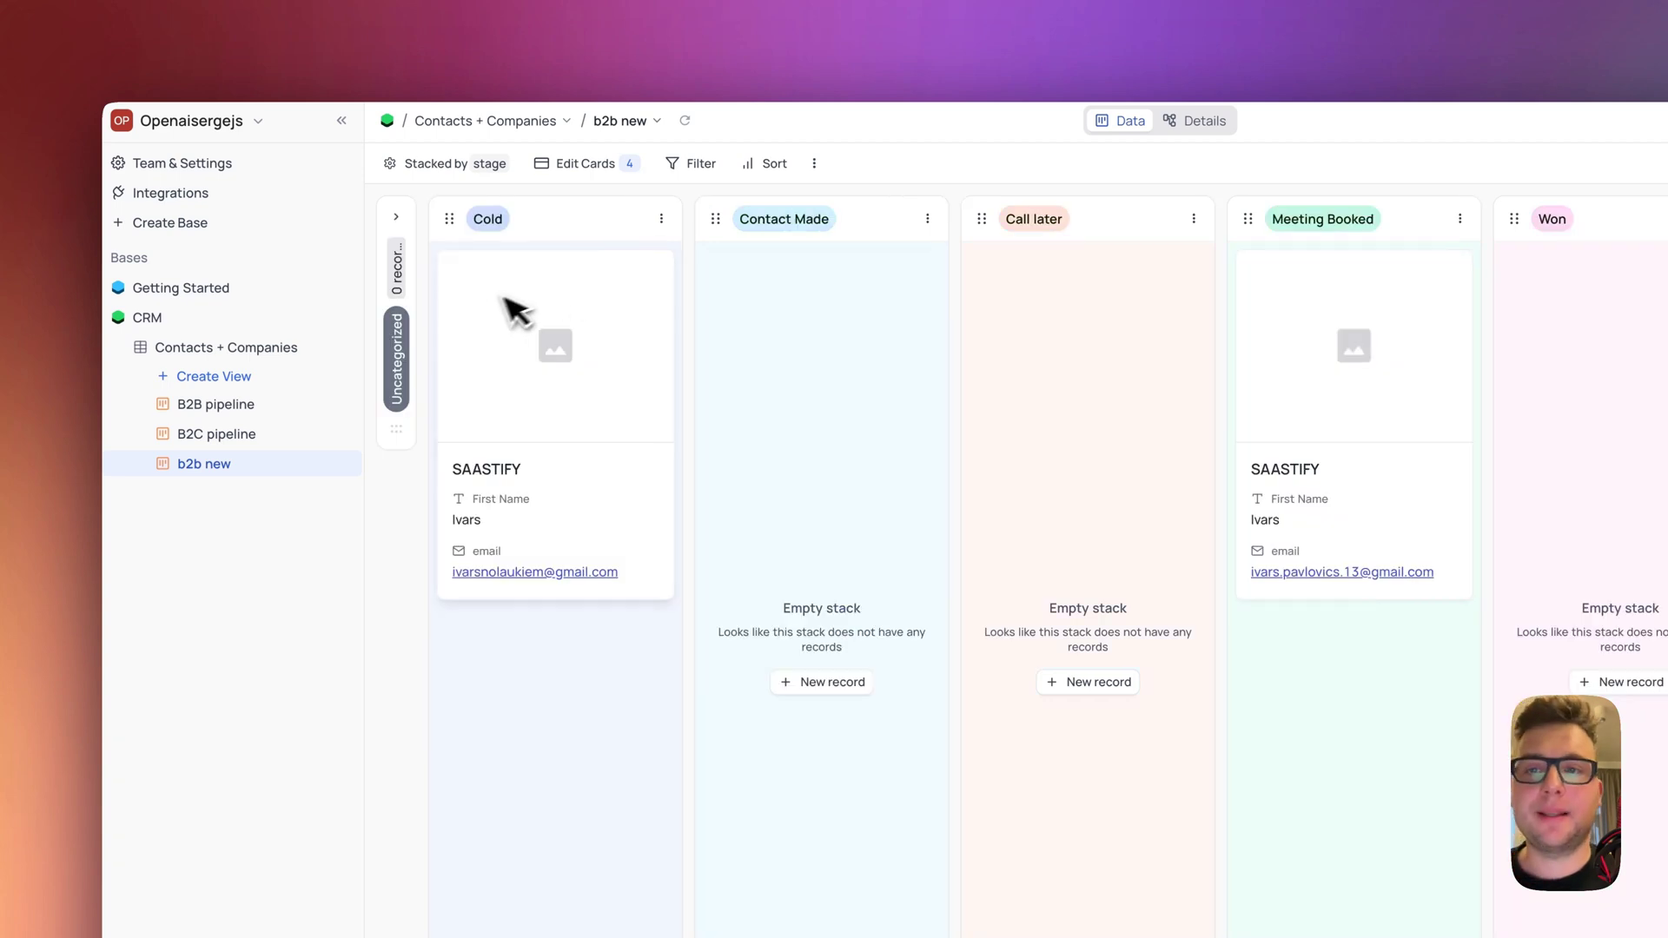
- Set cards to No Image, showing website instead of email, and move SAASTIFY to Contact Made
click(583, 163)
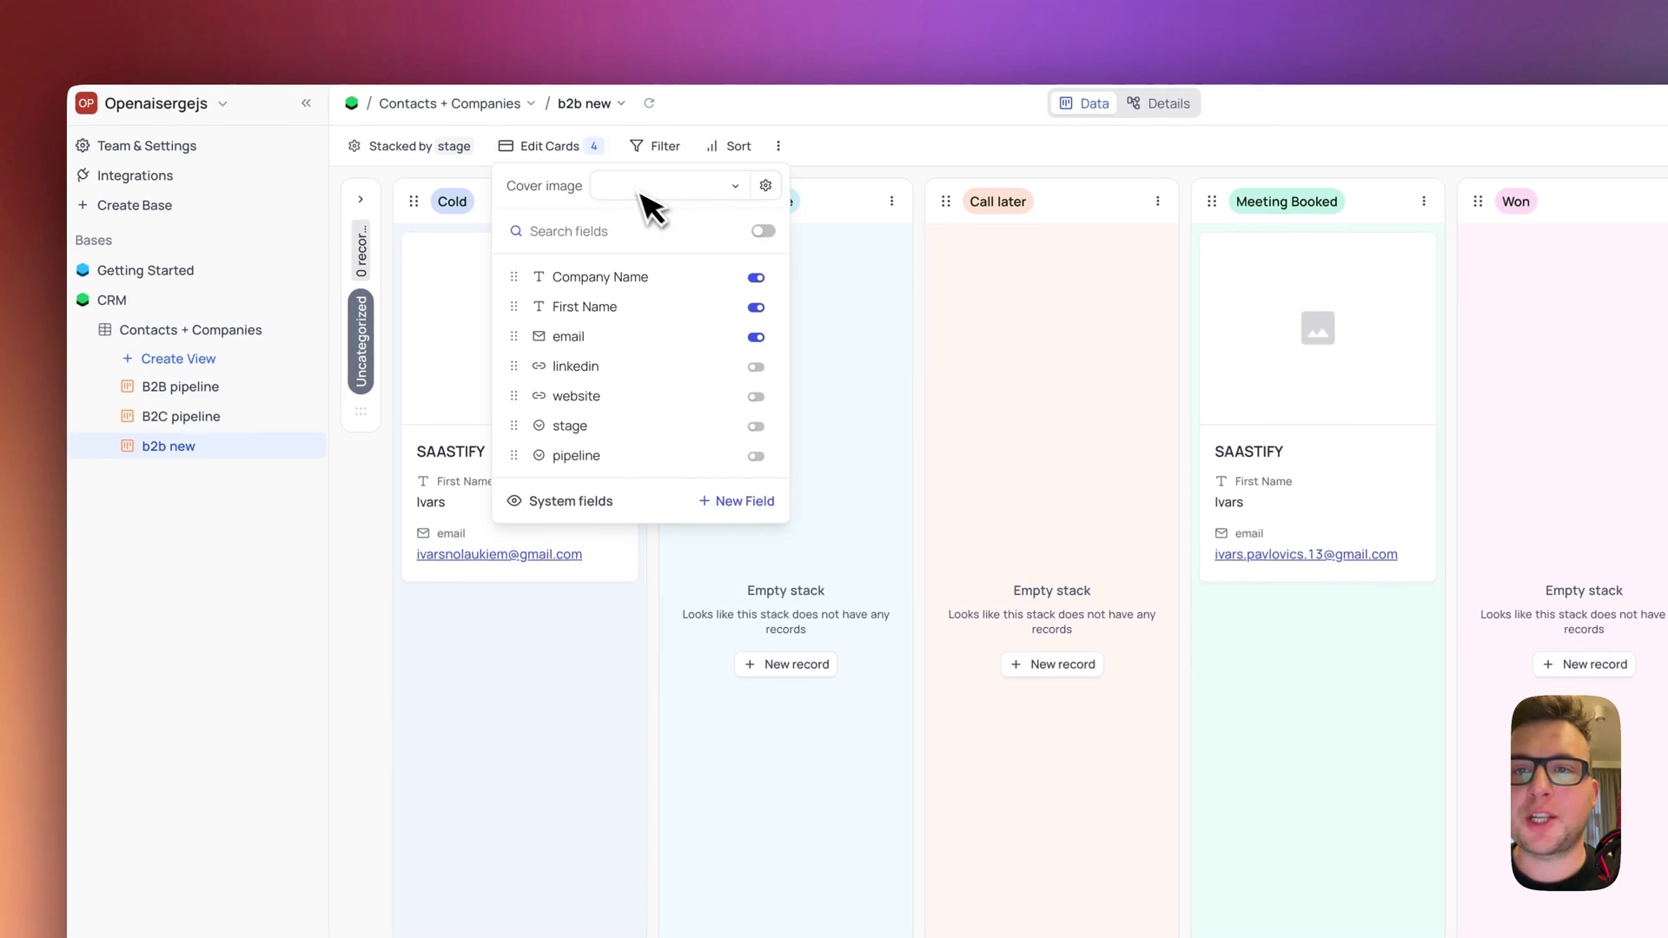
click(658, 193)
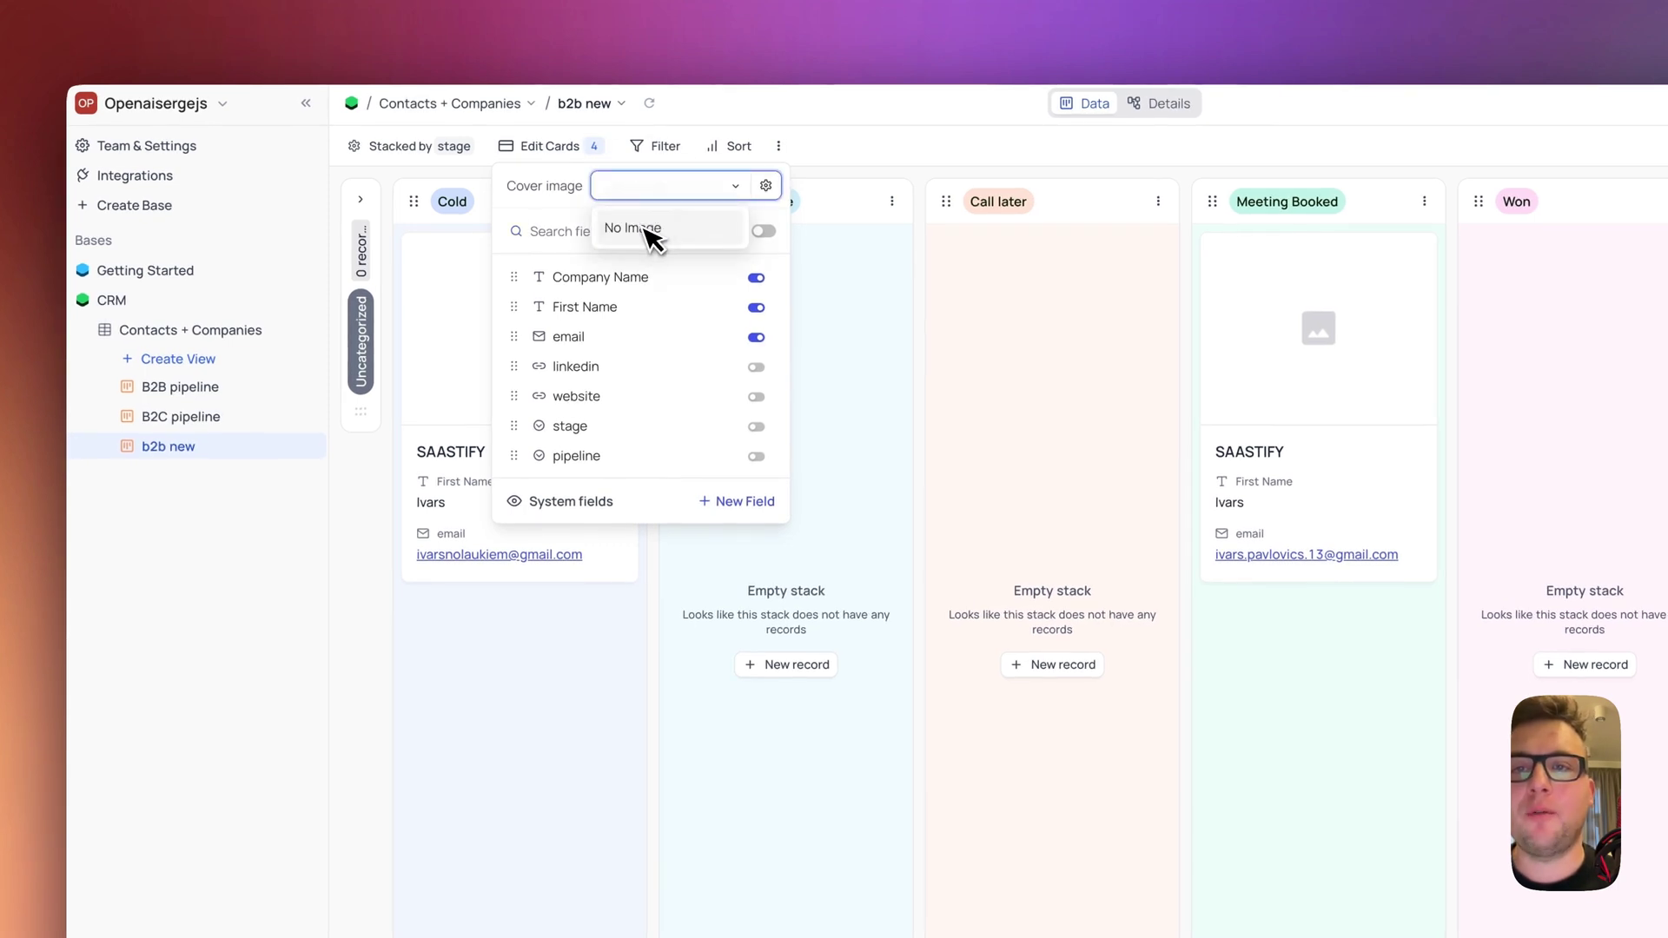
click(650, 229)
click(756, 337)
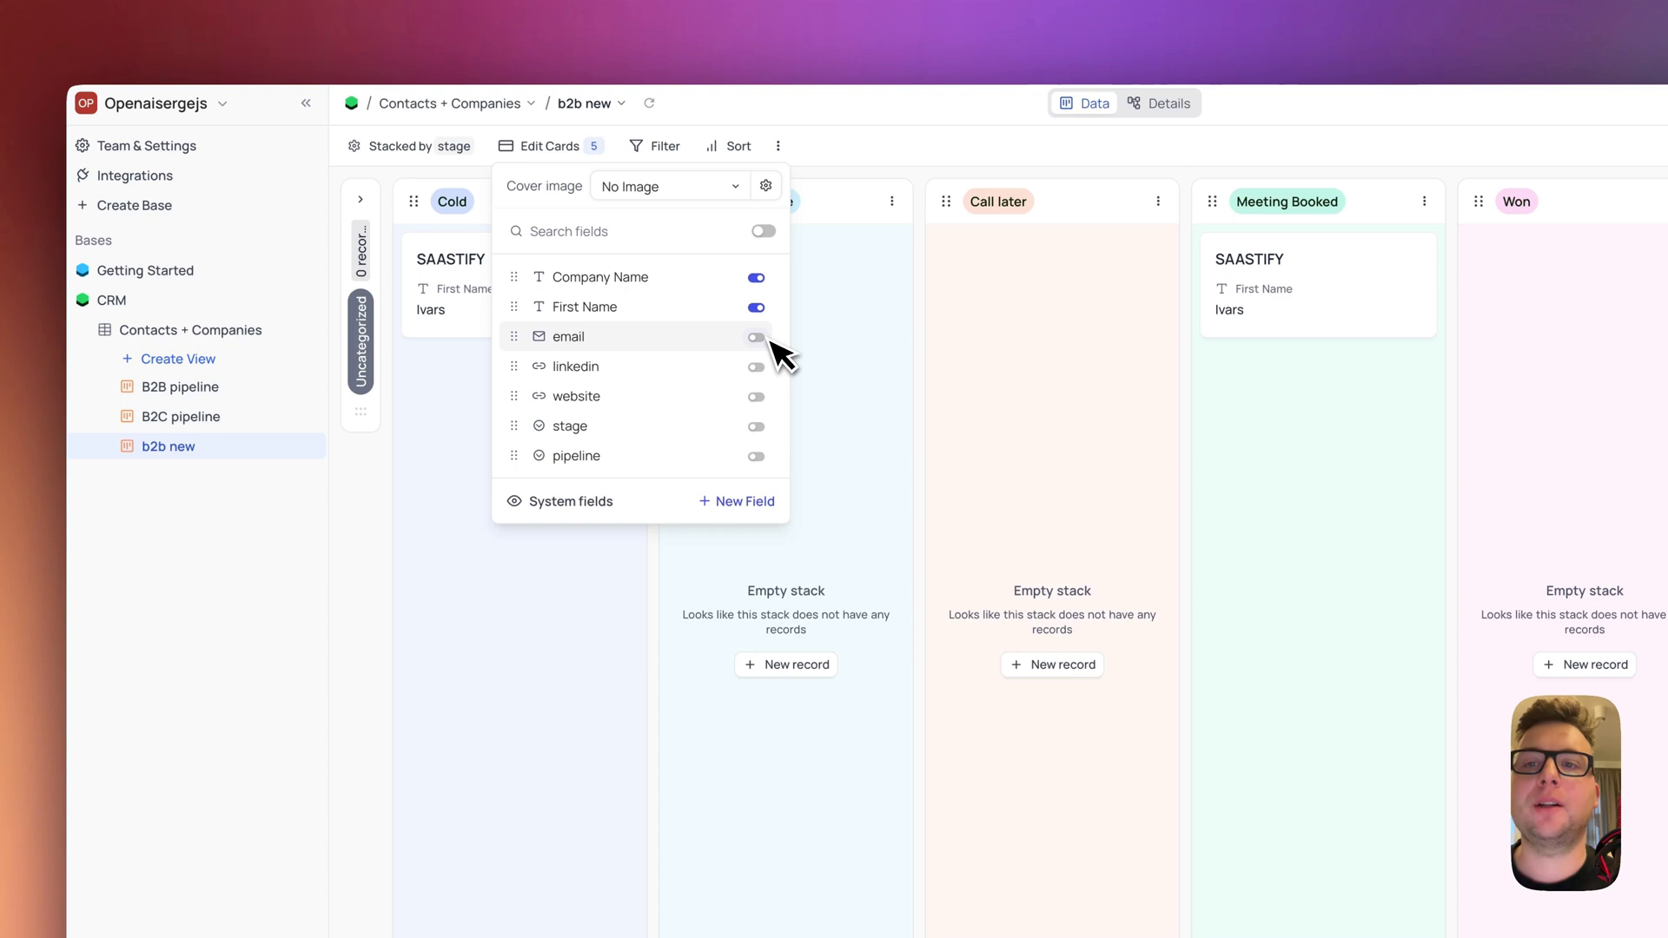
click(757, 397)
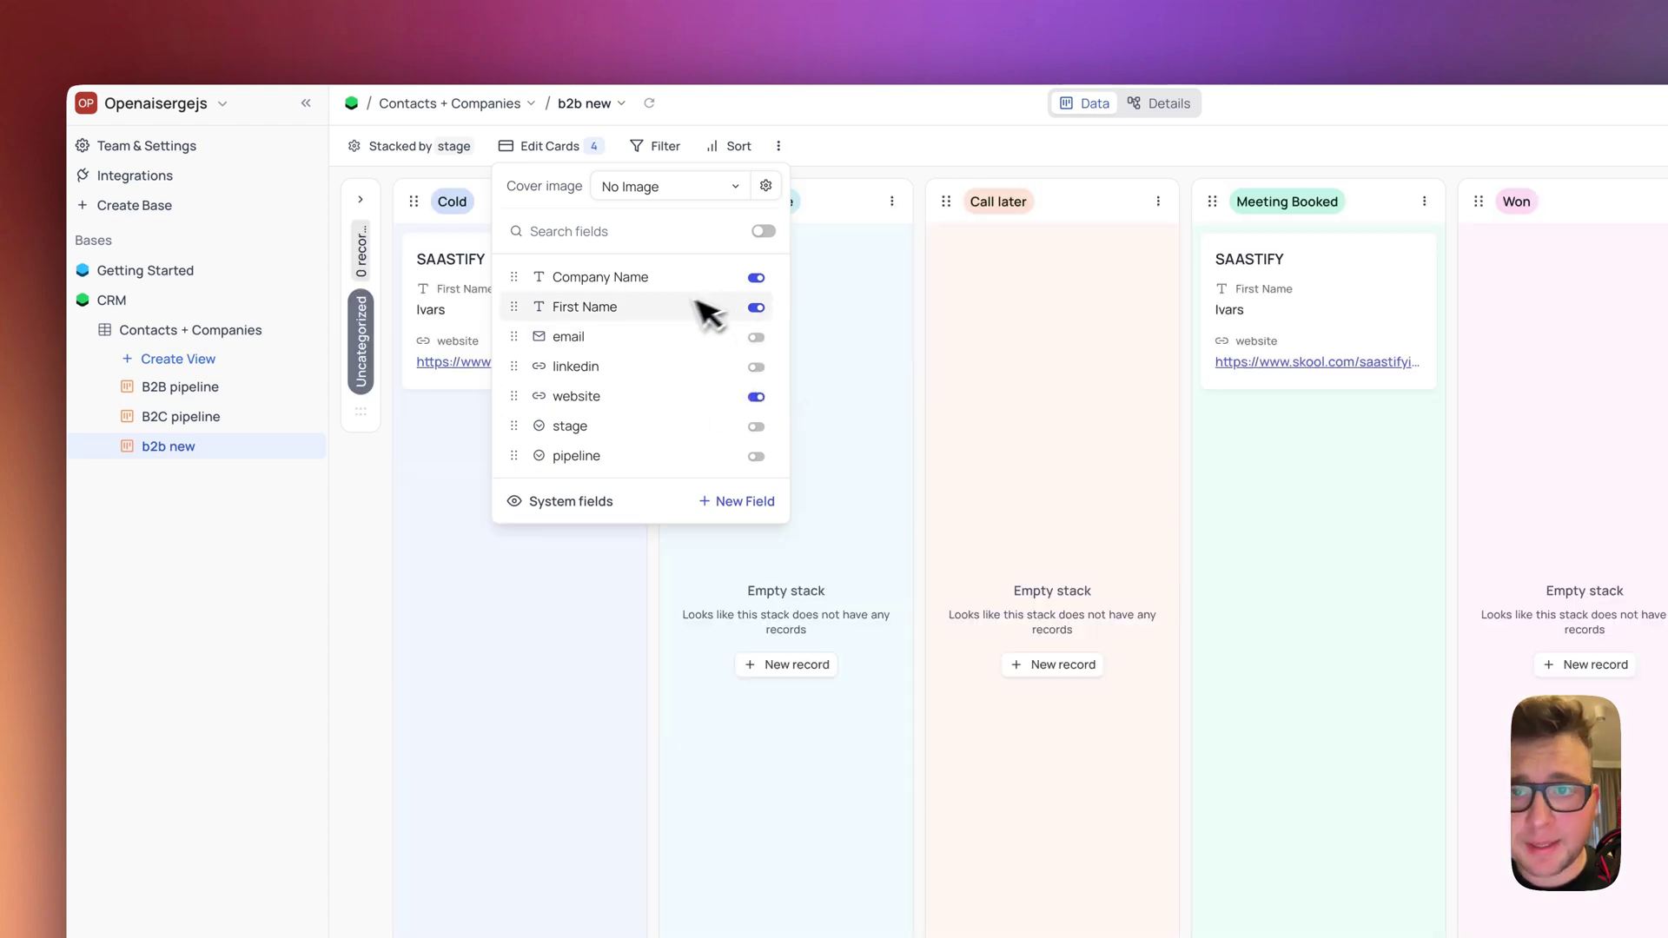
click(511, 632)
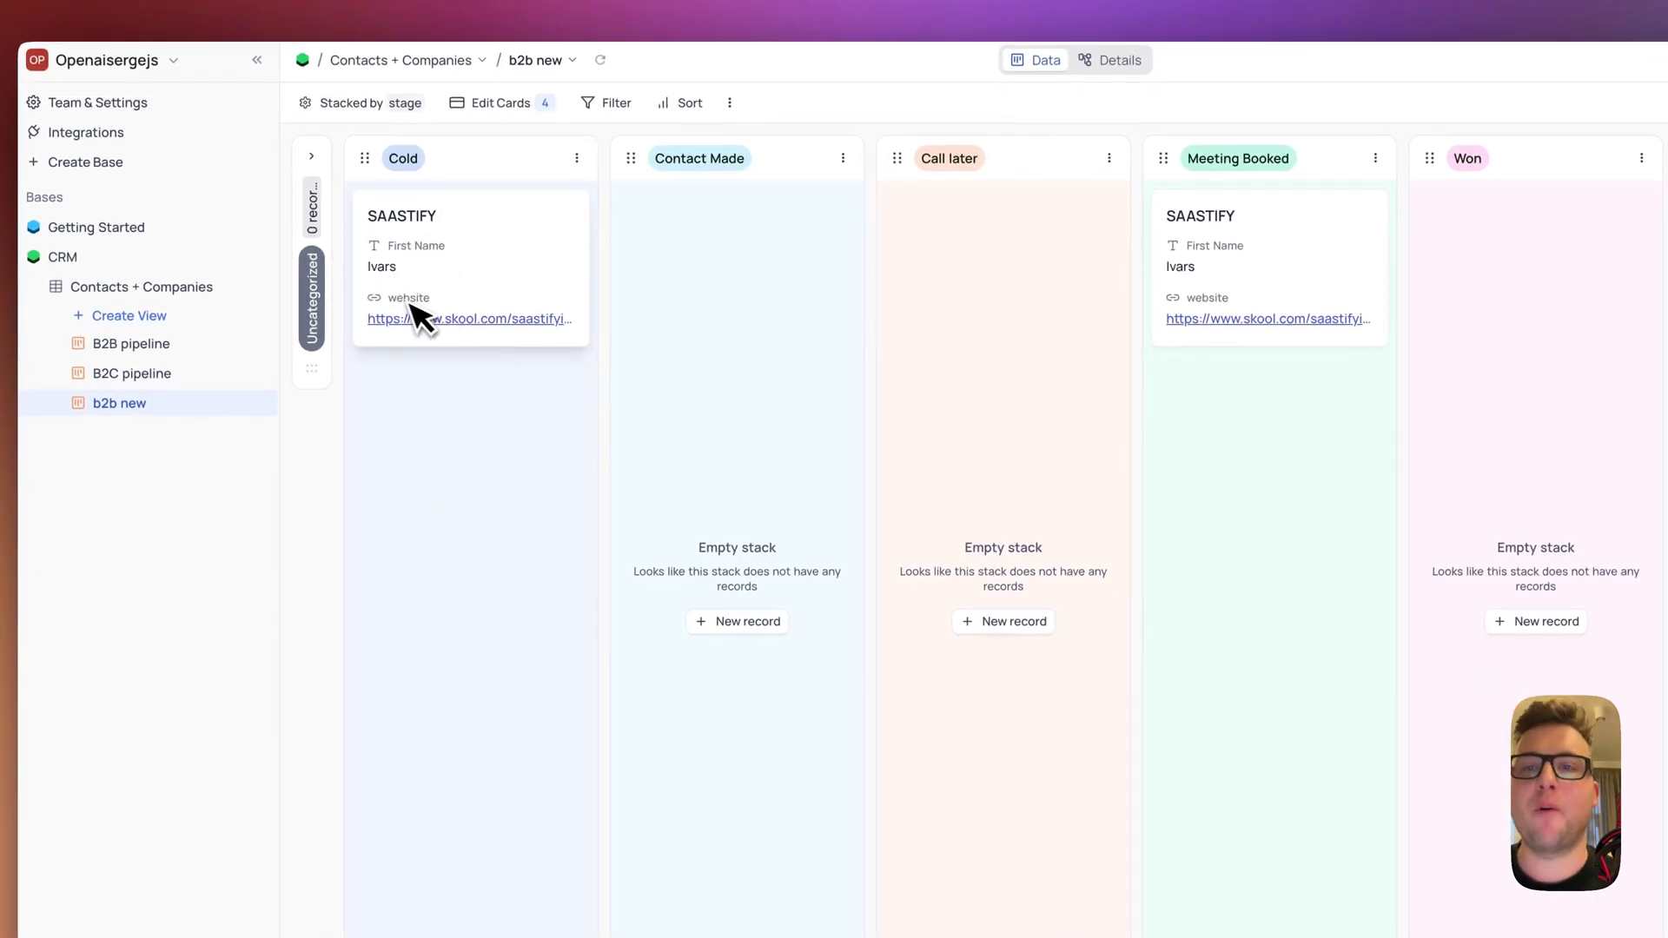
drag(454, 321, 1020, 257)
drag(1081, 309, 712, 269)
- Add a board filter so only records with pipeline is B2B appear
click(593, 160)
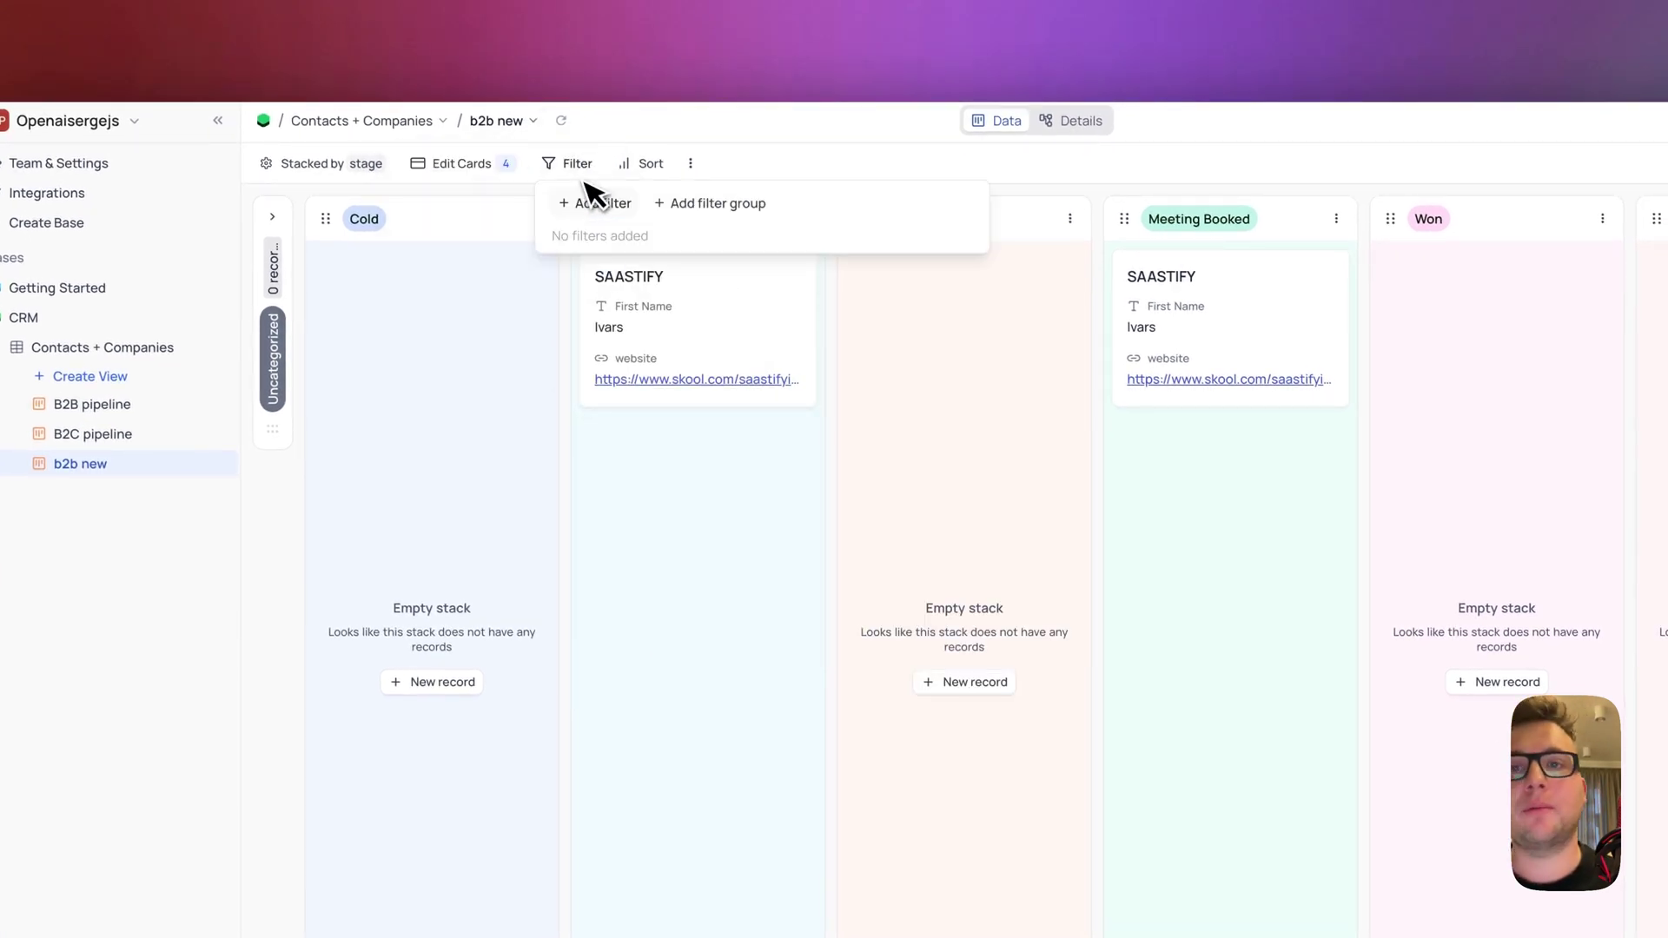
click(582, 202)
click(645, 217)
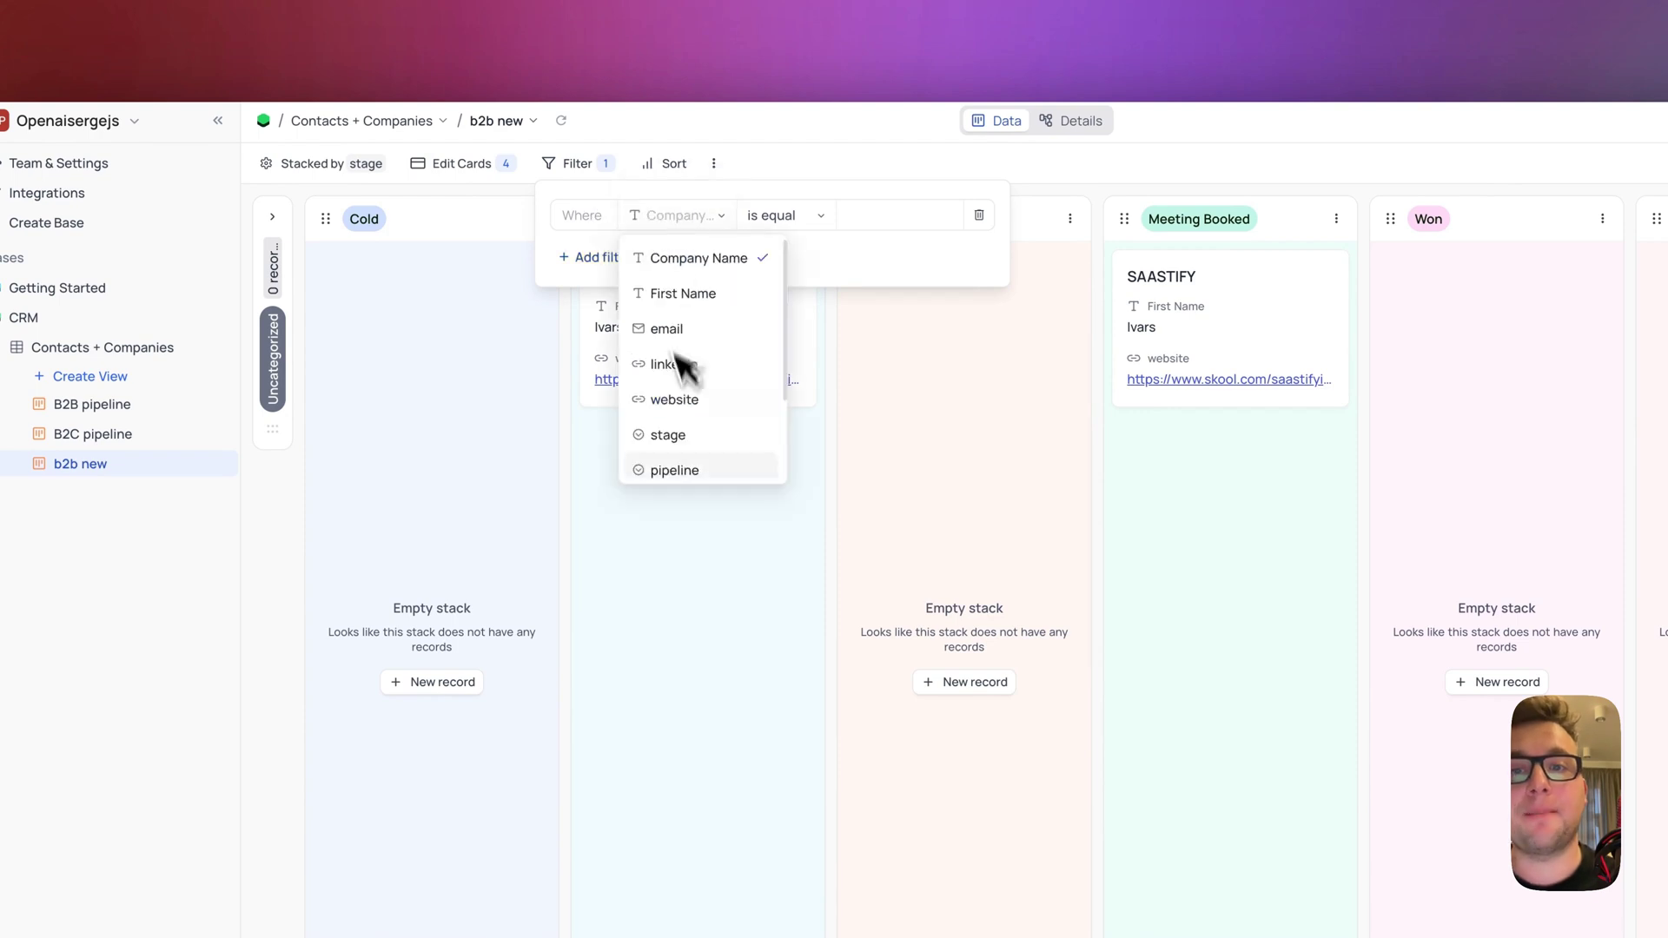
click(682, 469)
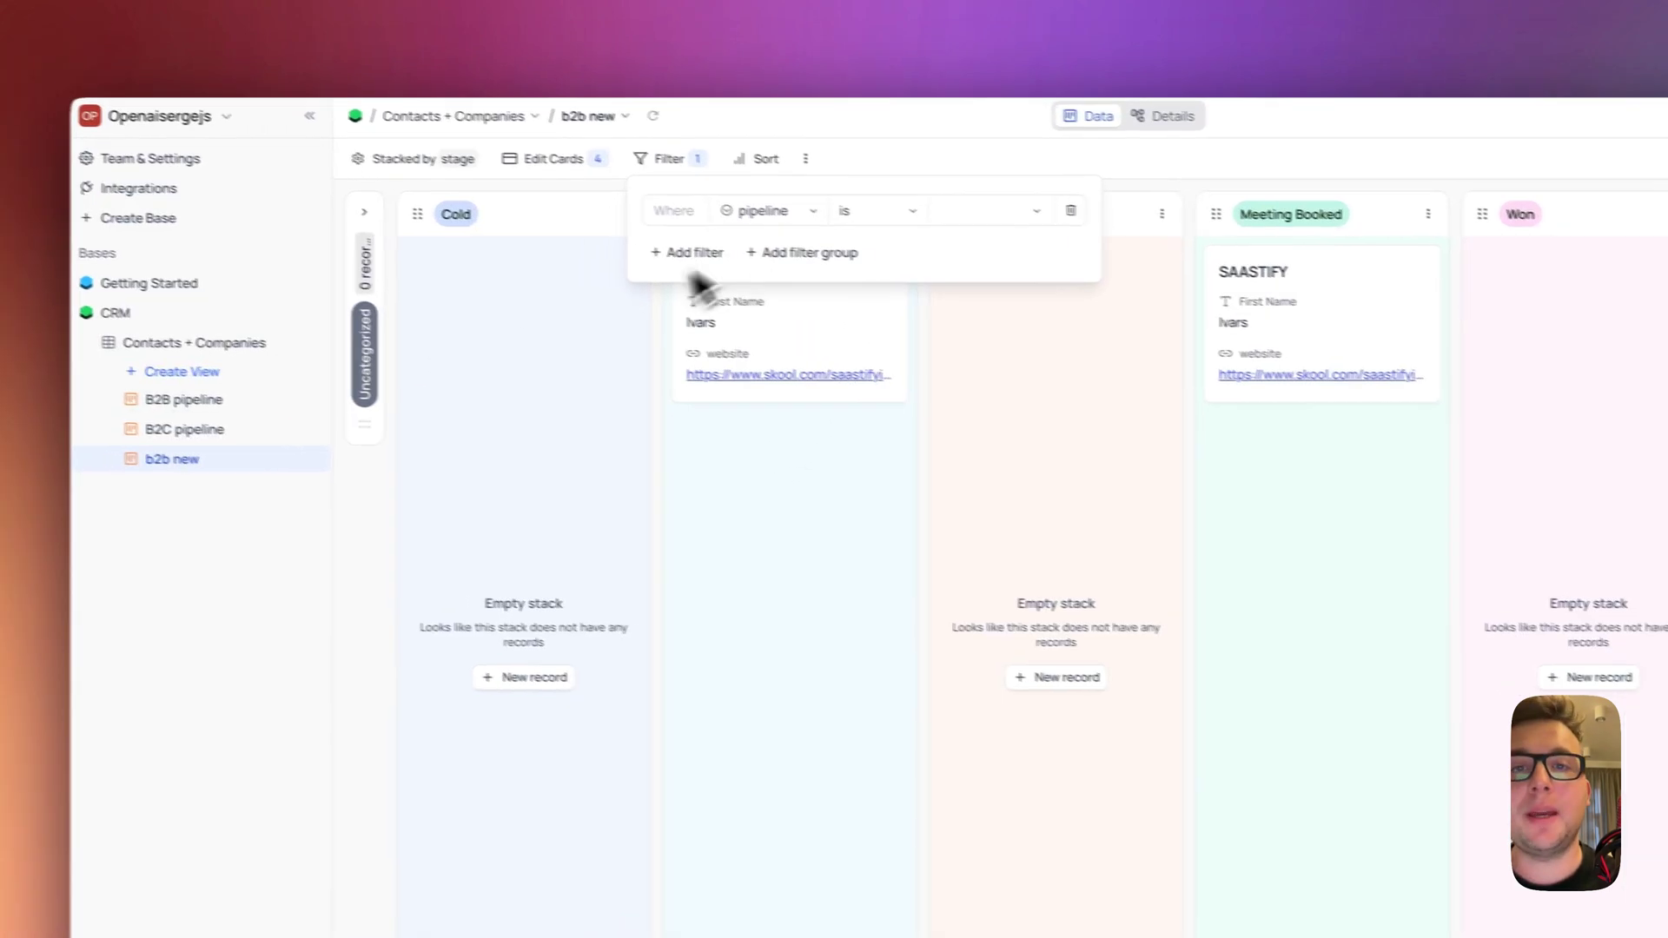
click(949, 222)
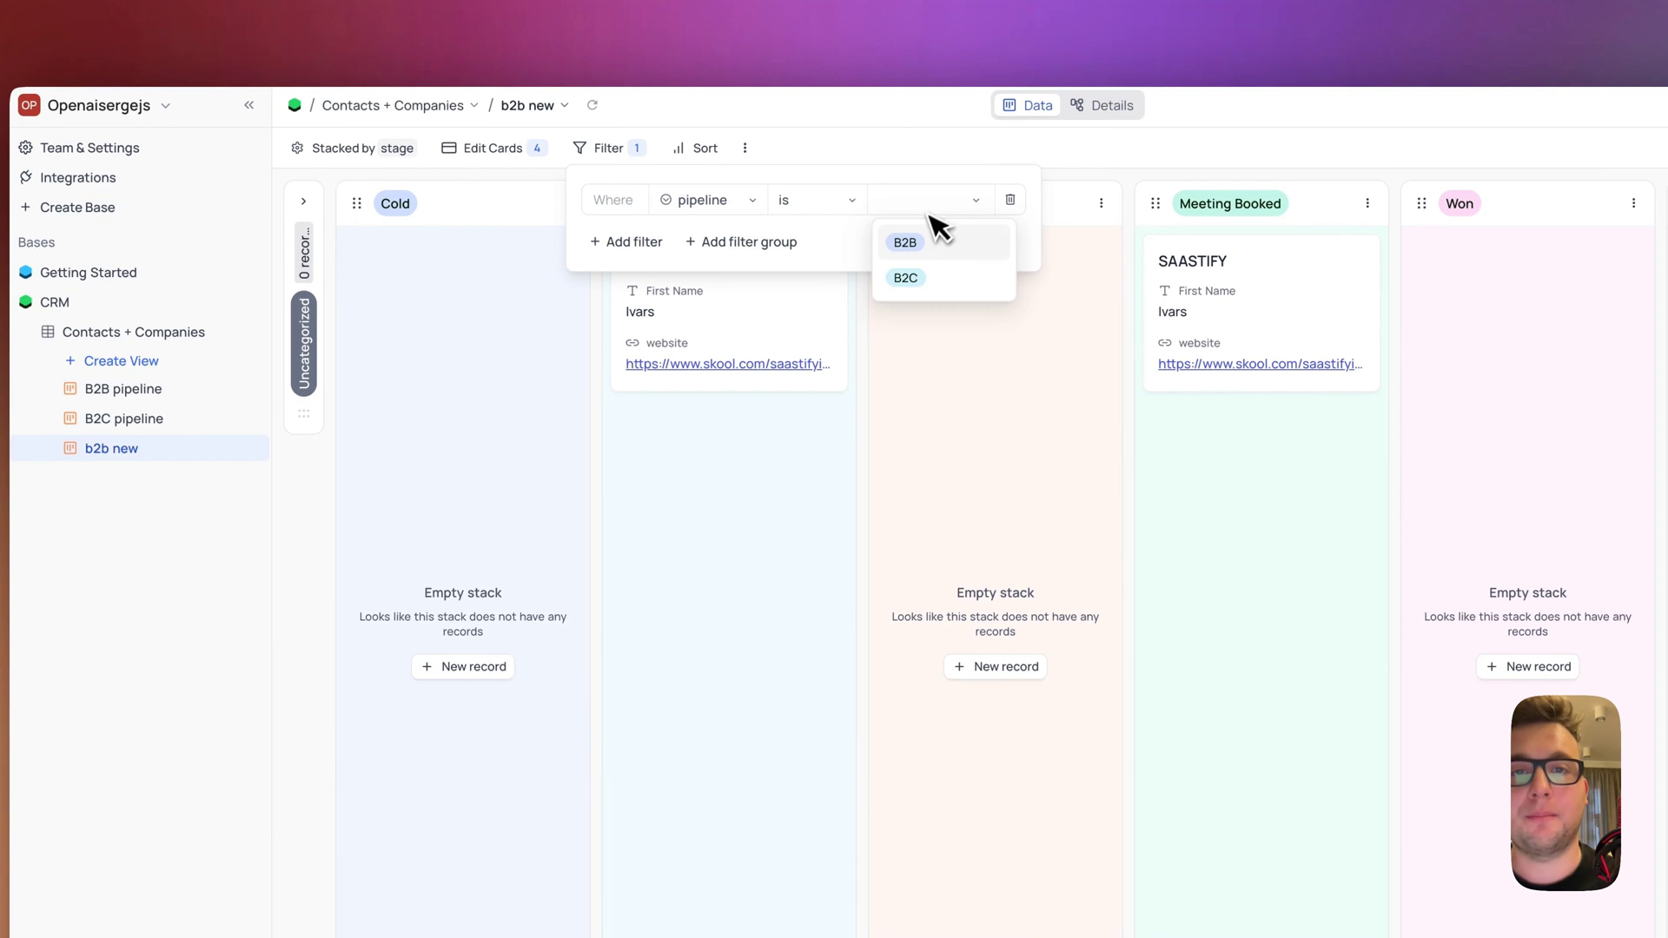
click(921, 243)
- Move the SAASTIFY card into Call later and return to the Contacts + Companies table
click(919, 163)
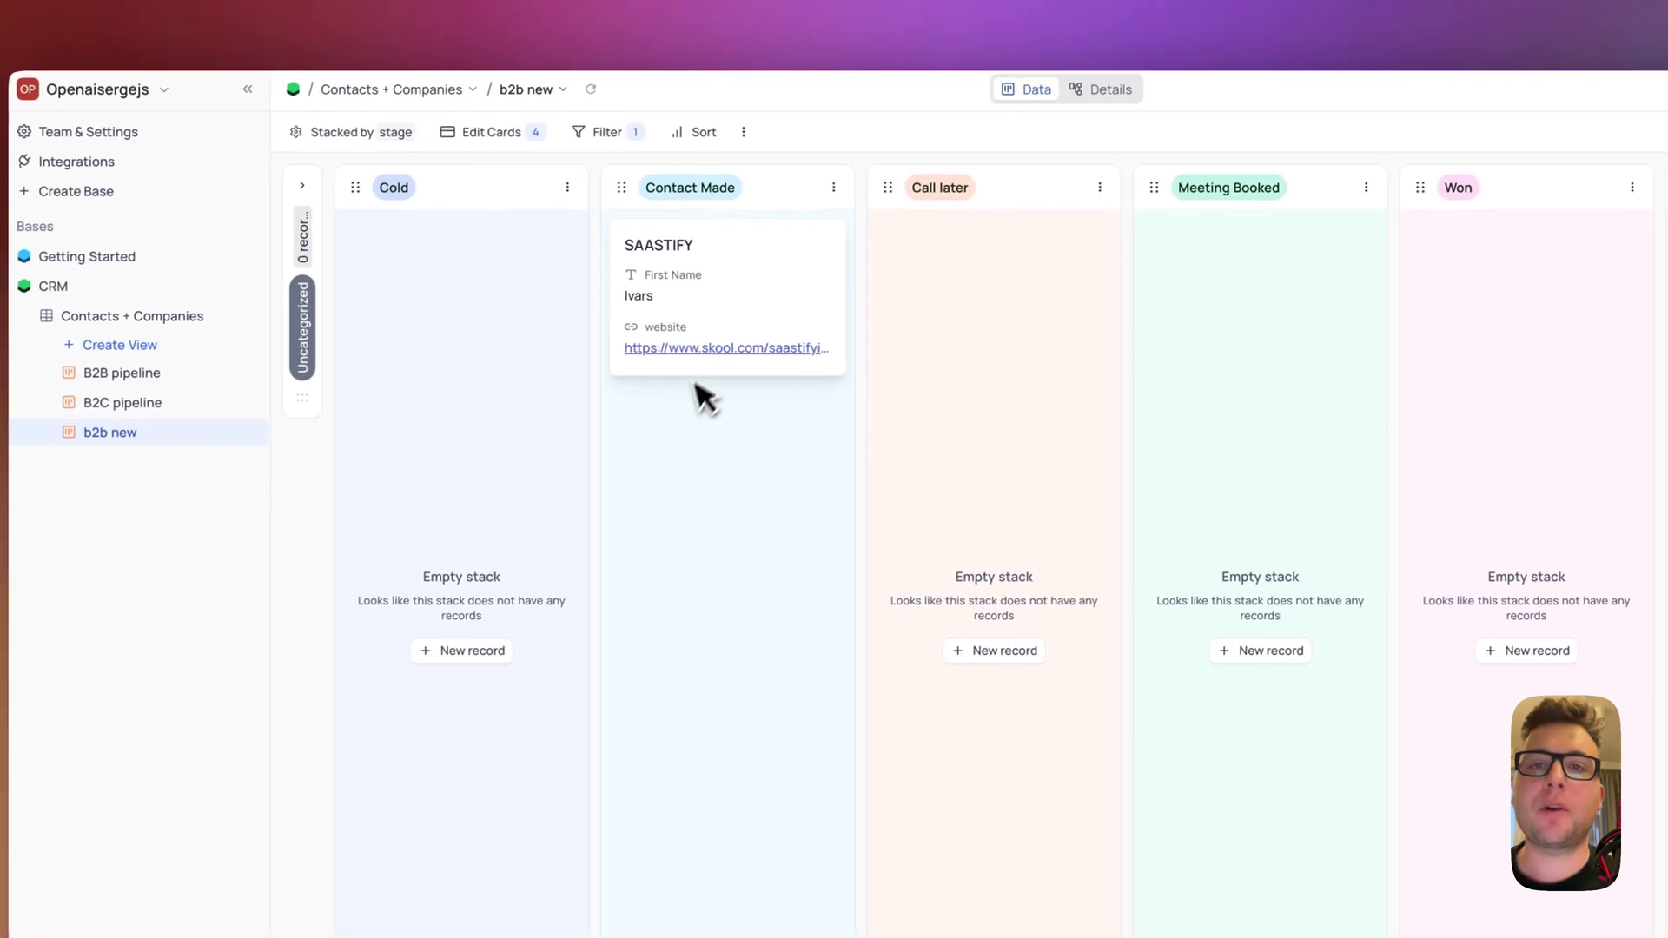
drag(793, 352, 1140, 266)
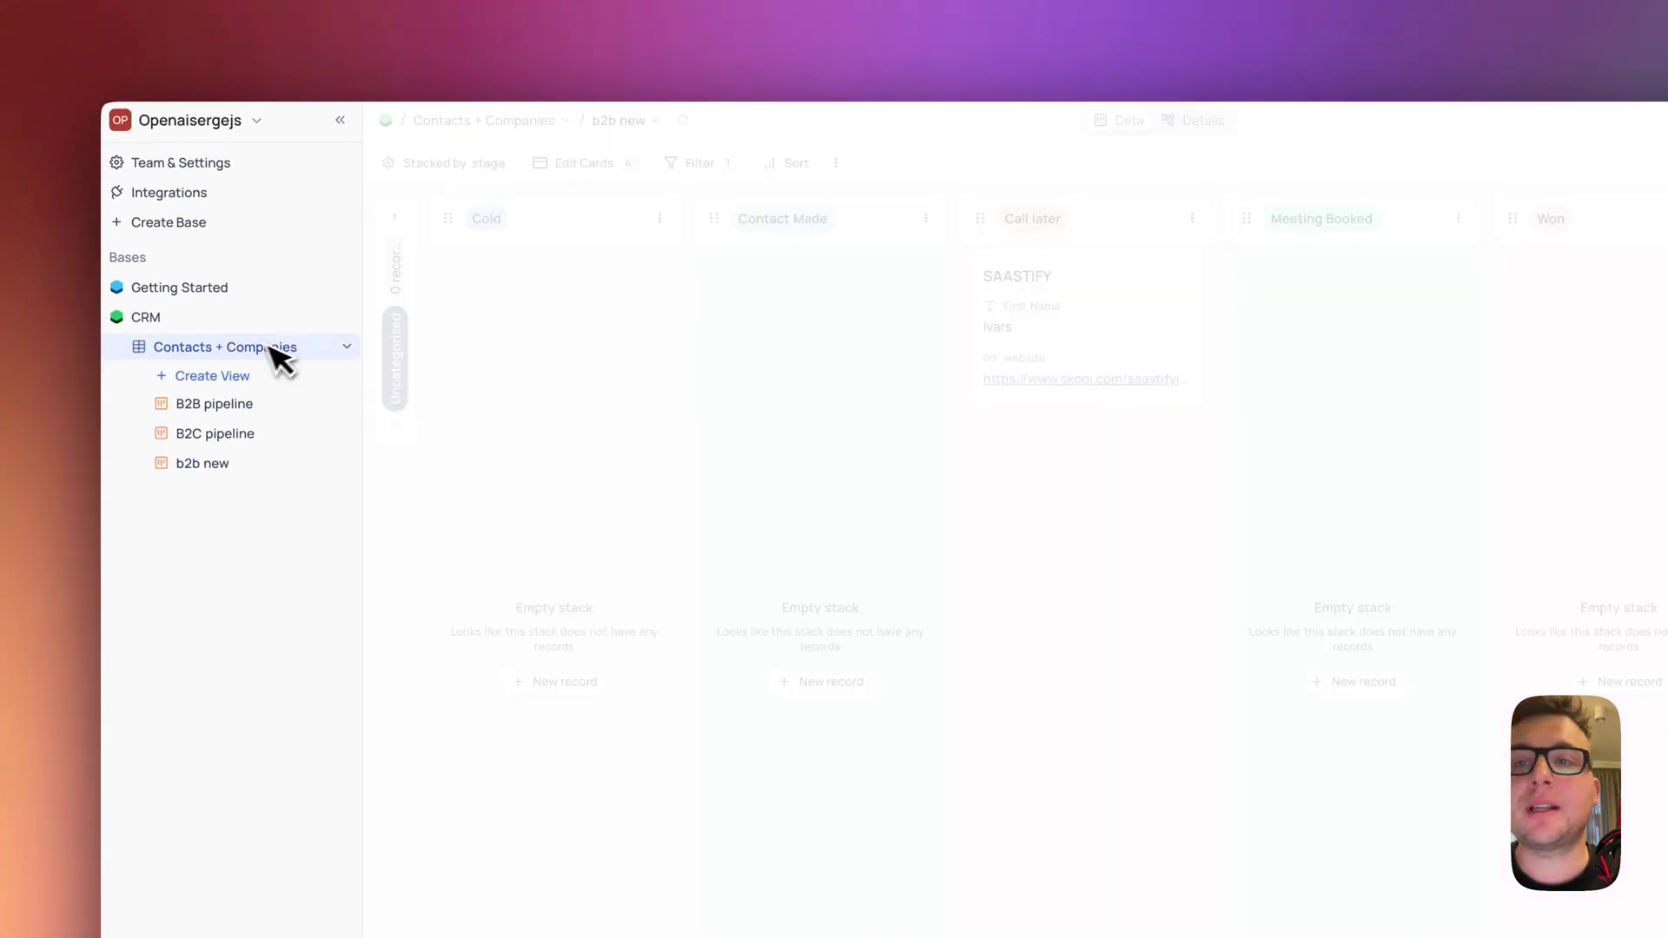
click(173, 321)
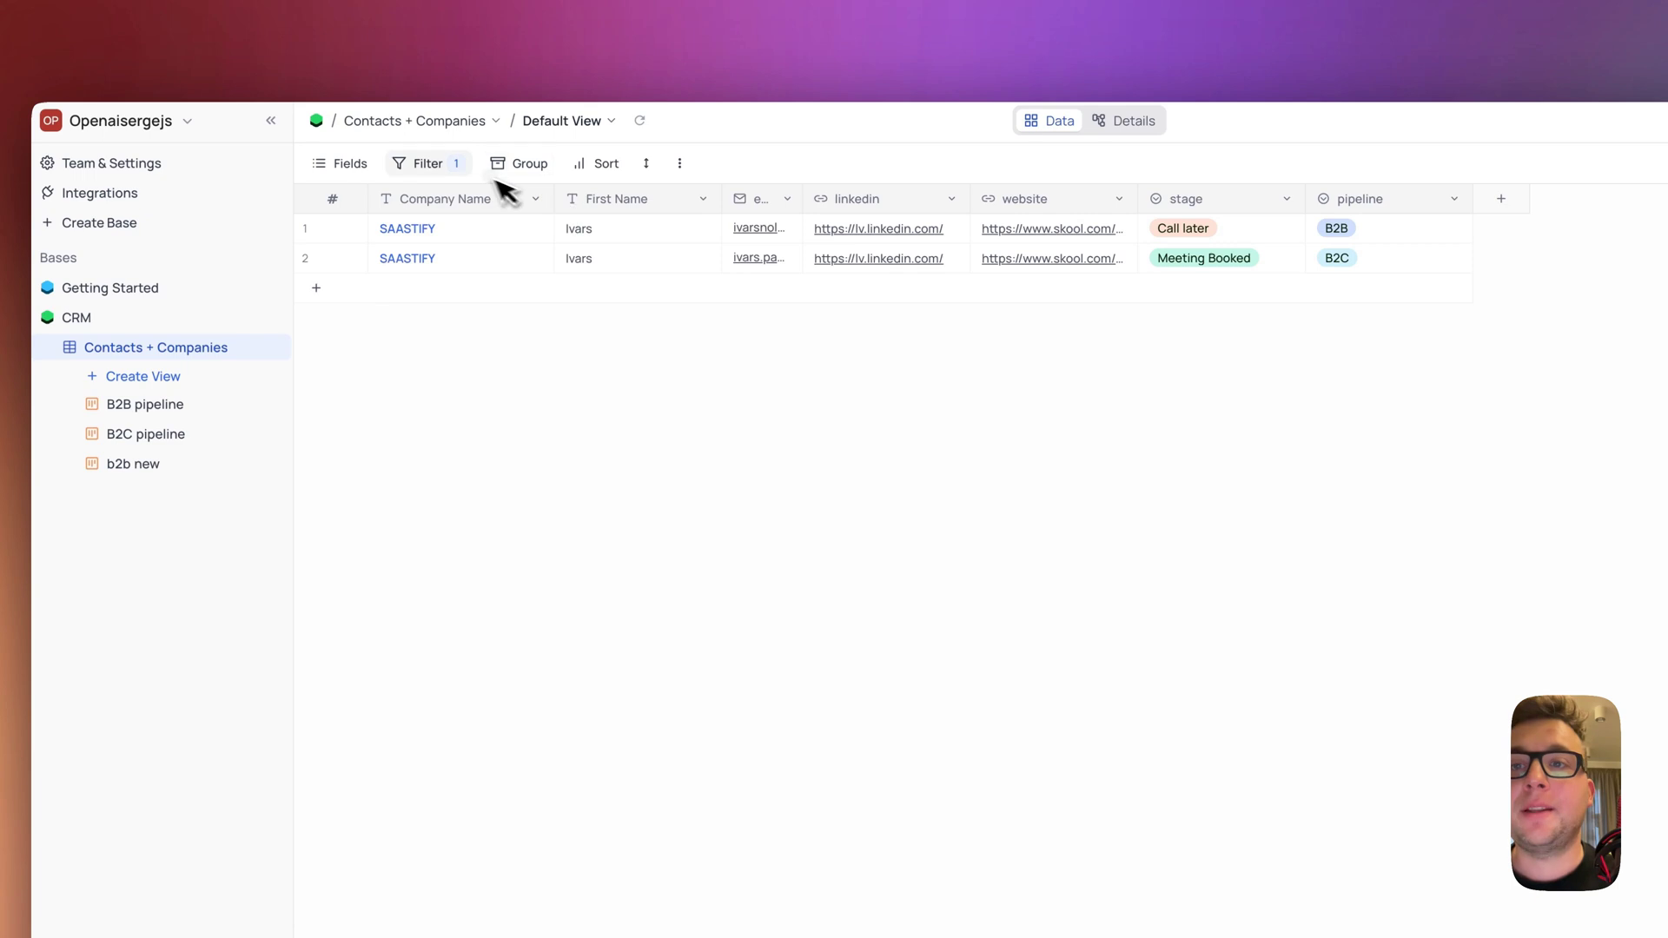
- Review the Default View's filter field list, then show the Create View type submenu
click(469, 146)
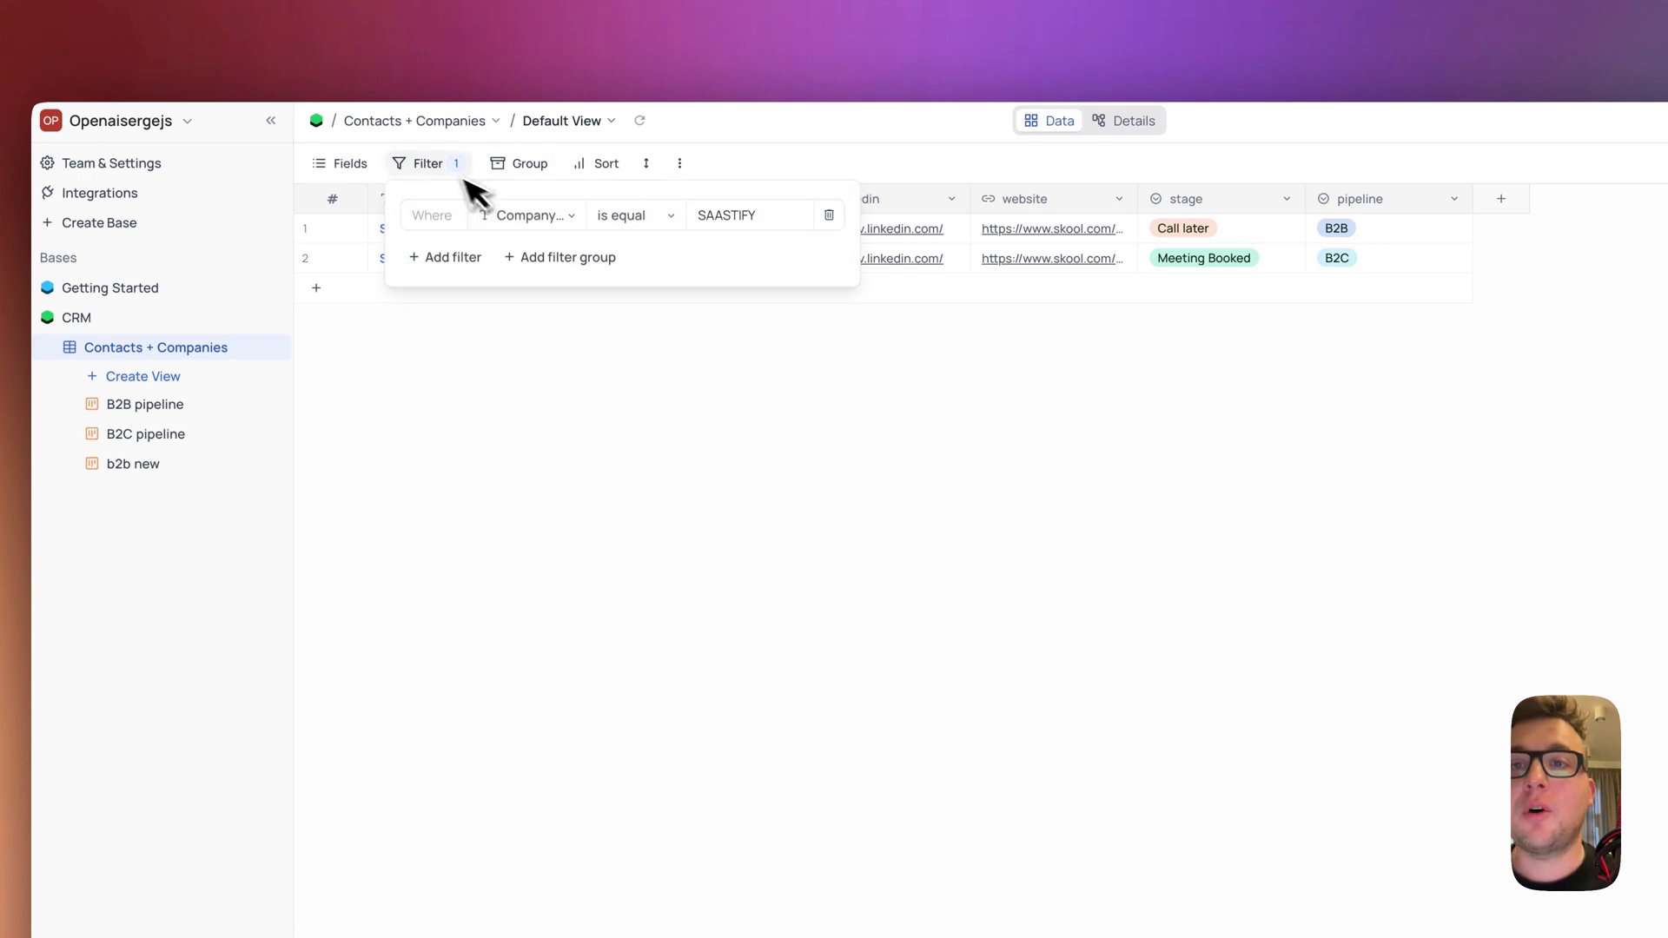
click(525, 216)
click(727, 263)
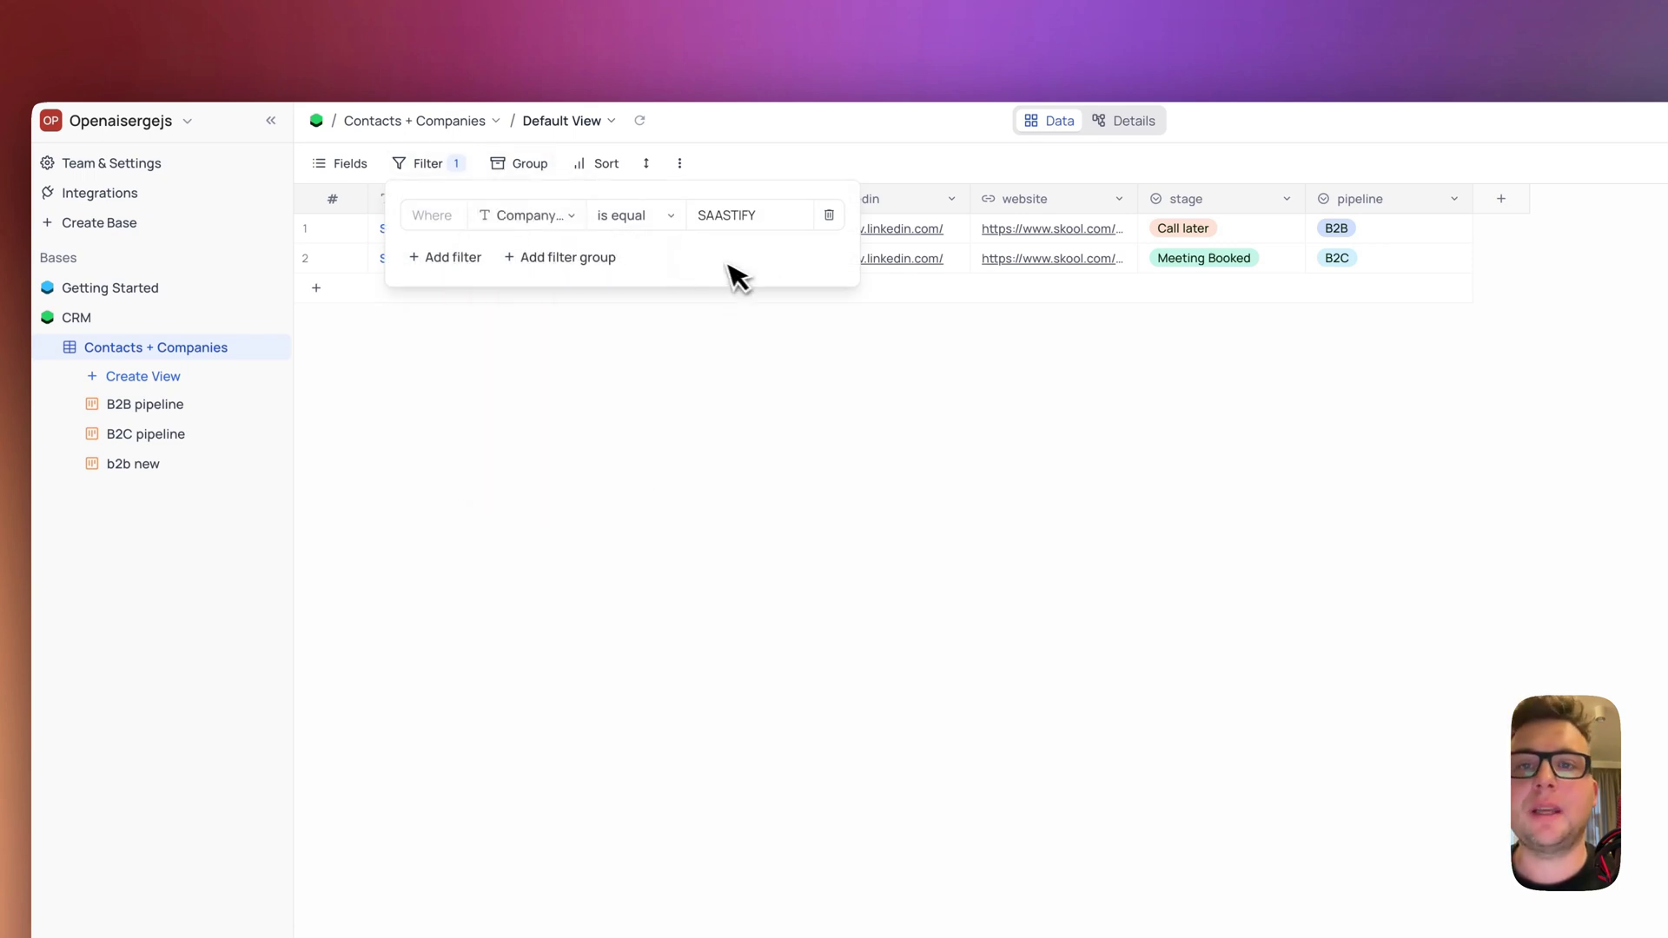
click(572, 217)
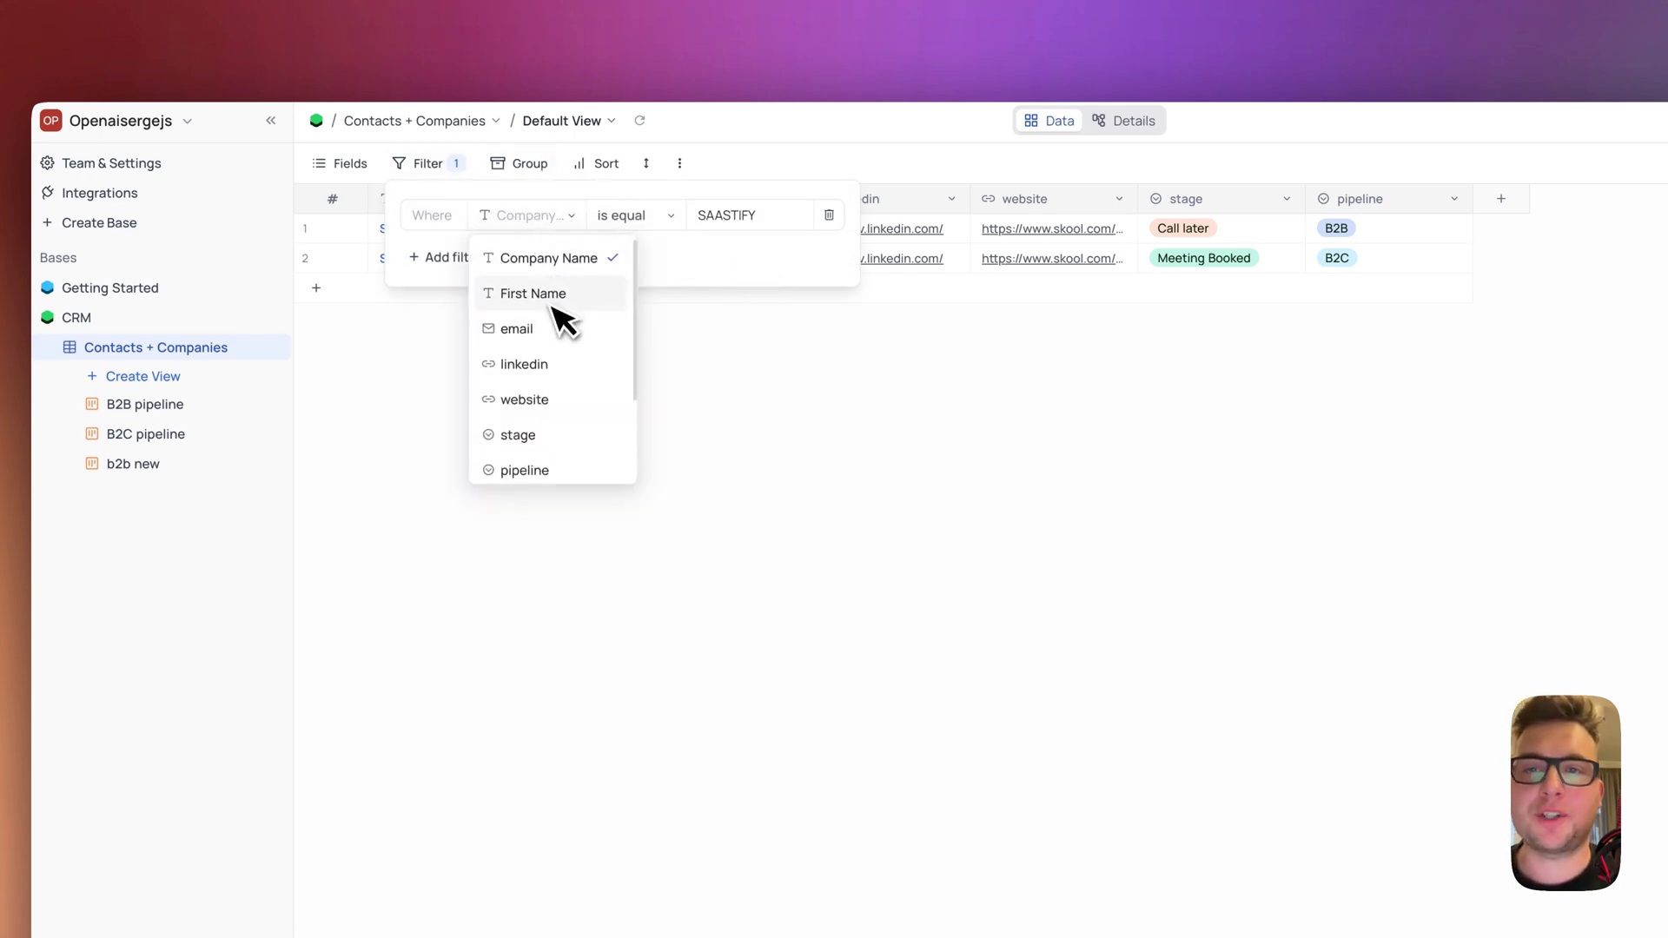
scroll(547, 417, down, 3)
scroll(547, 432, up, 3)
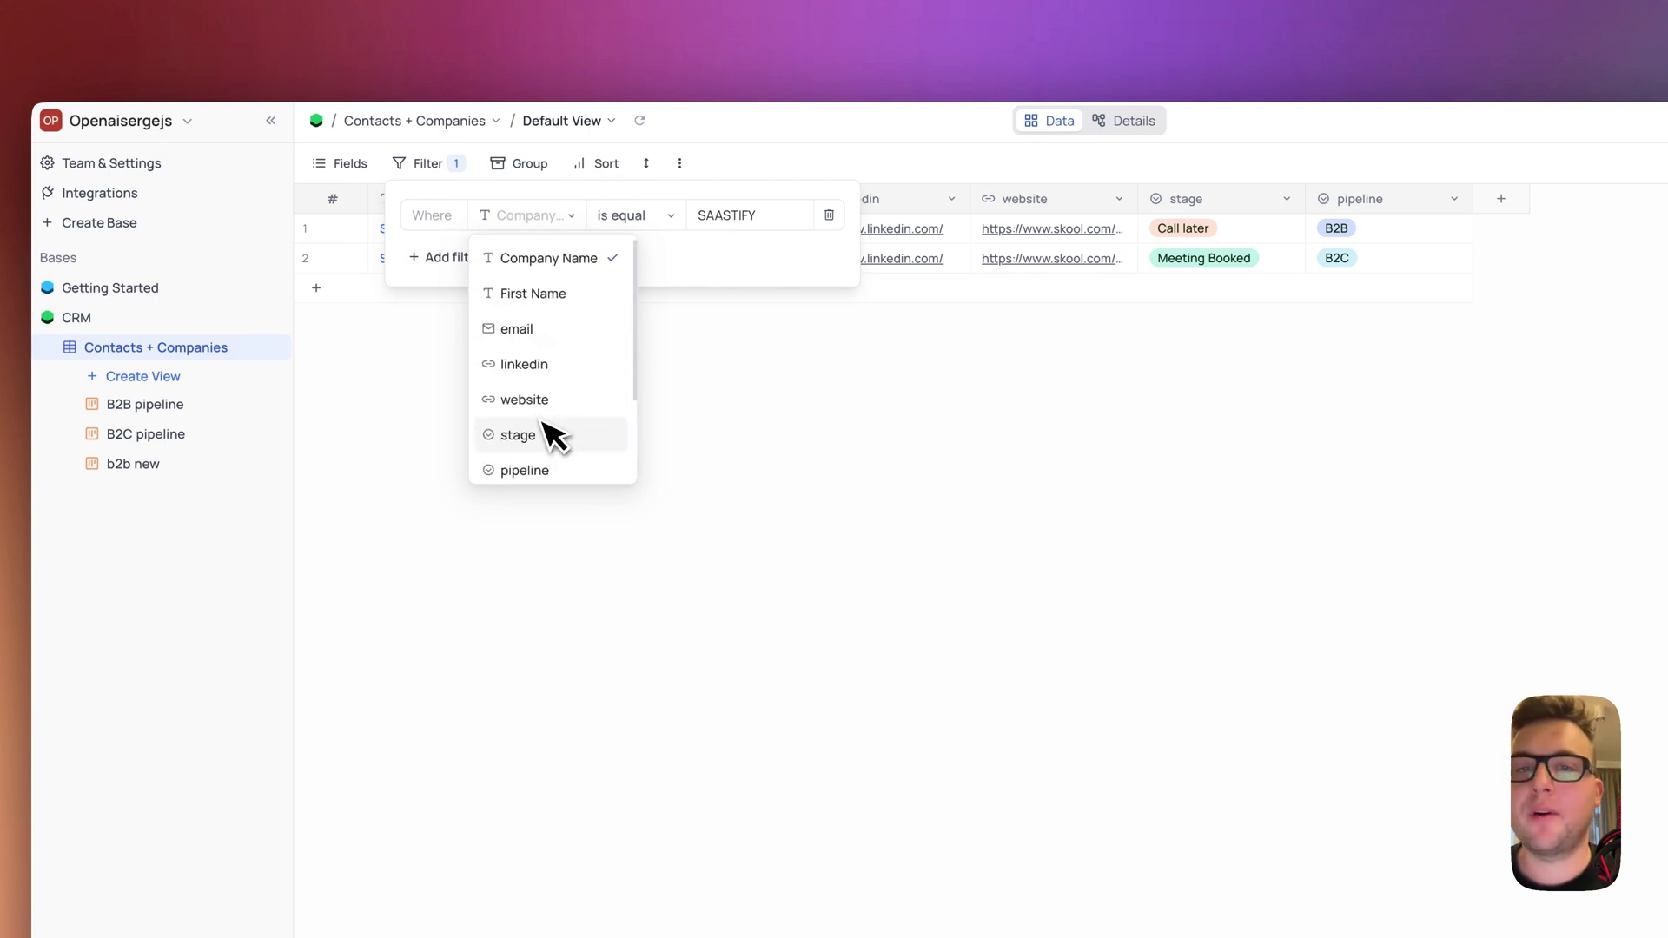
click(860, 492)
click(860, 491)
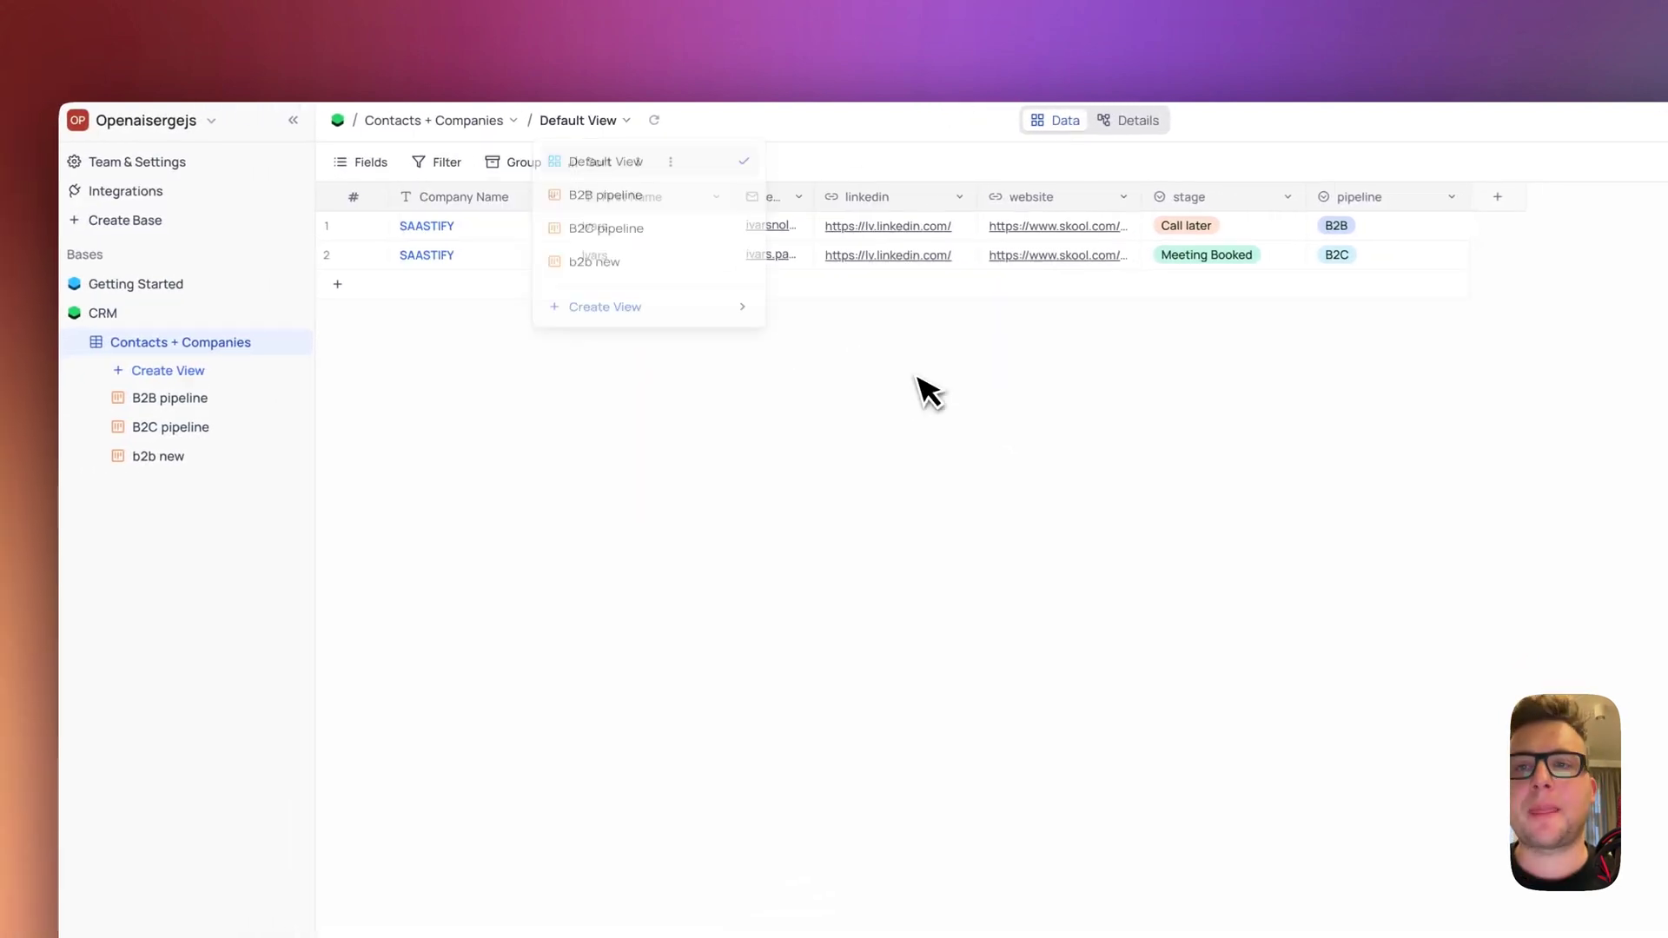
click(634, 121)
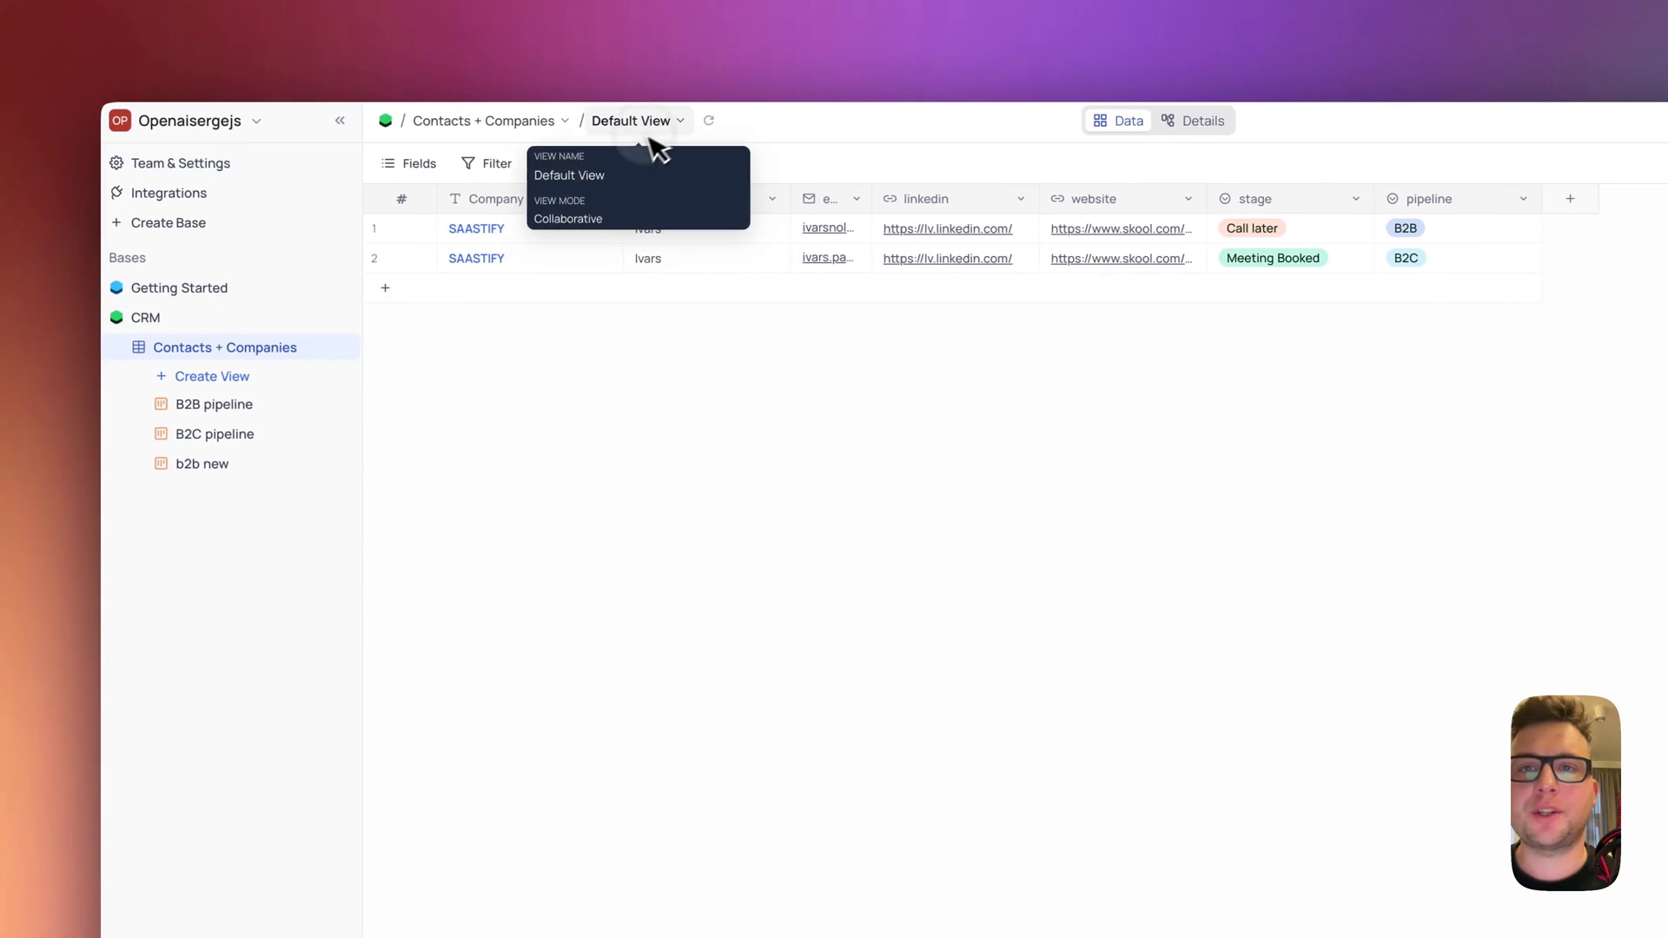
mouse_move(689, 324)
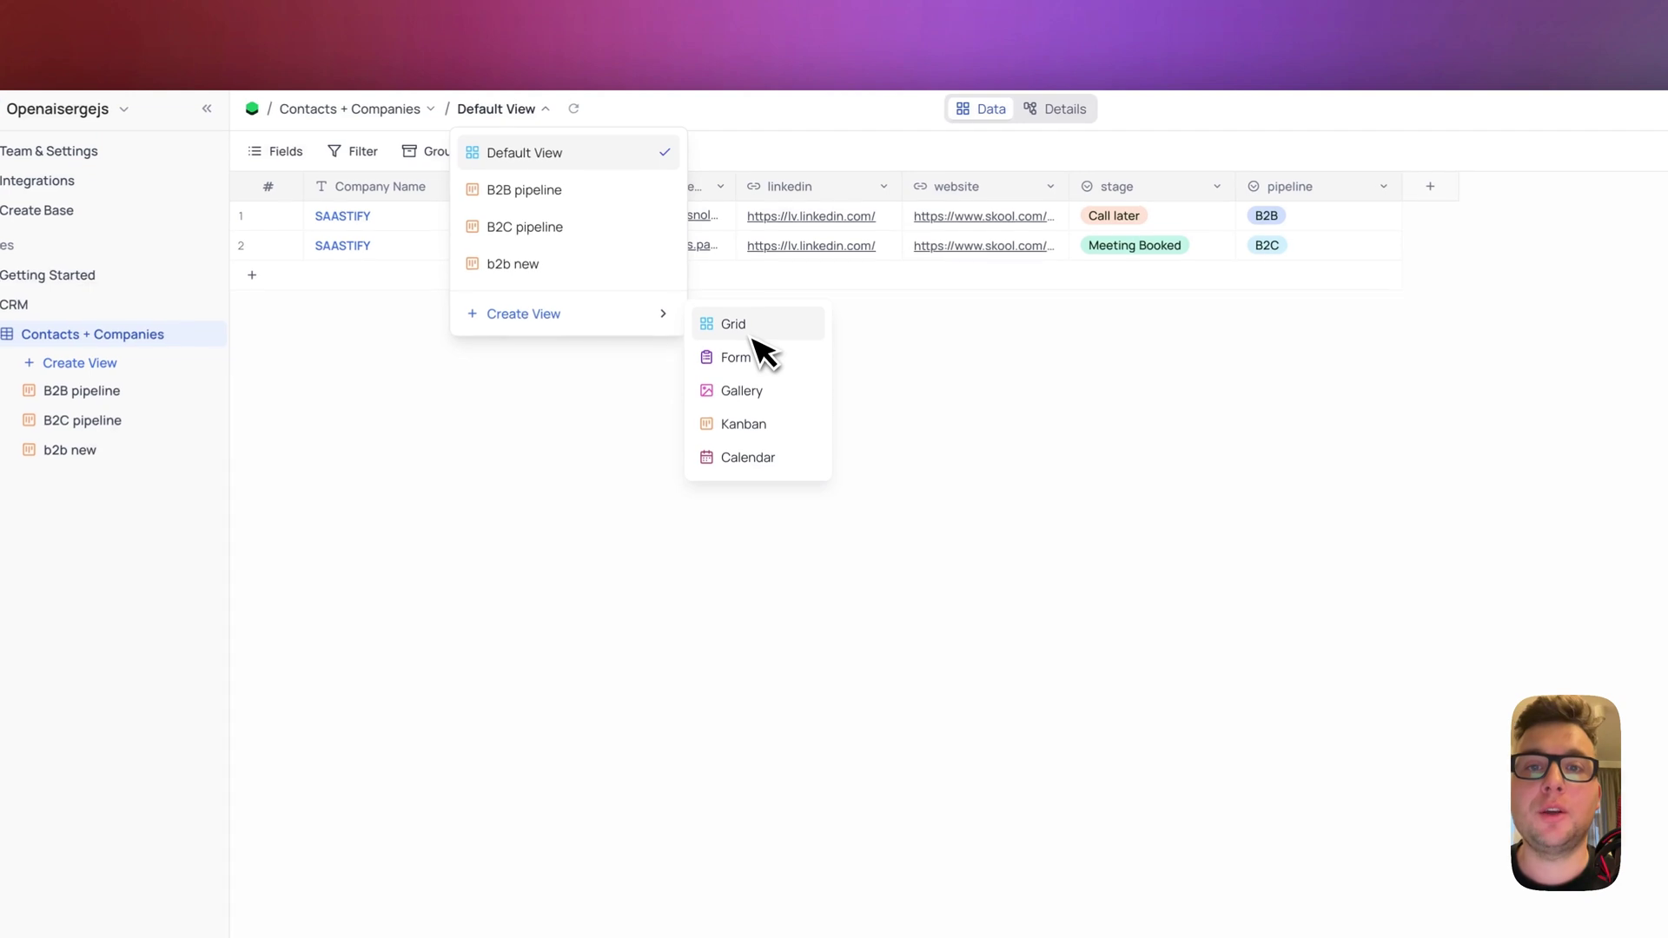
- Create a new grid view named 'Company SAASTIFY'
click(756, 304)
text(Company SAASTIFY)
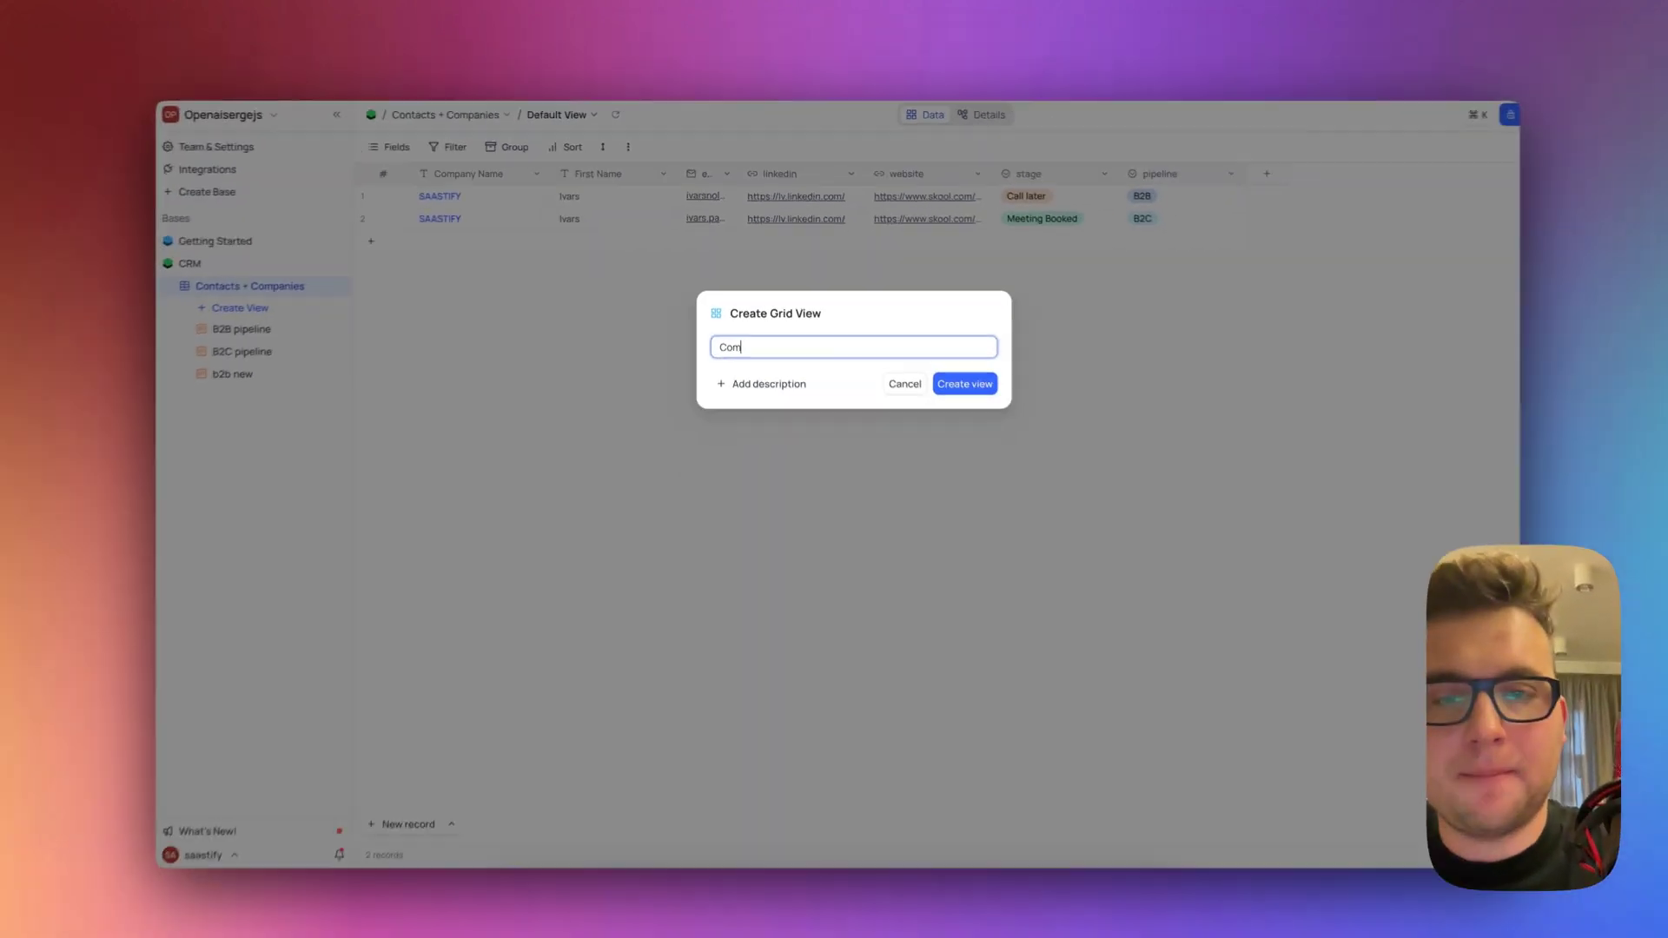
key(Return)
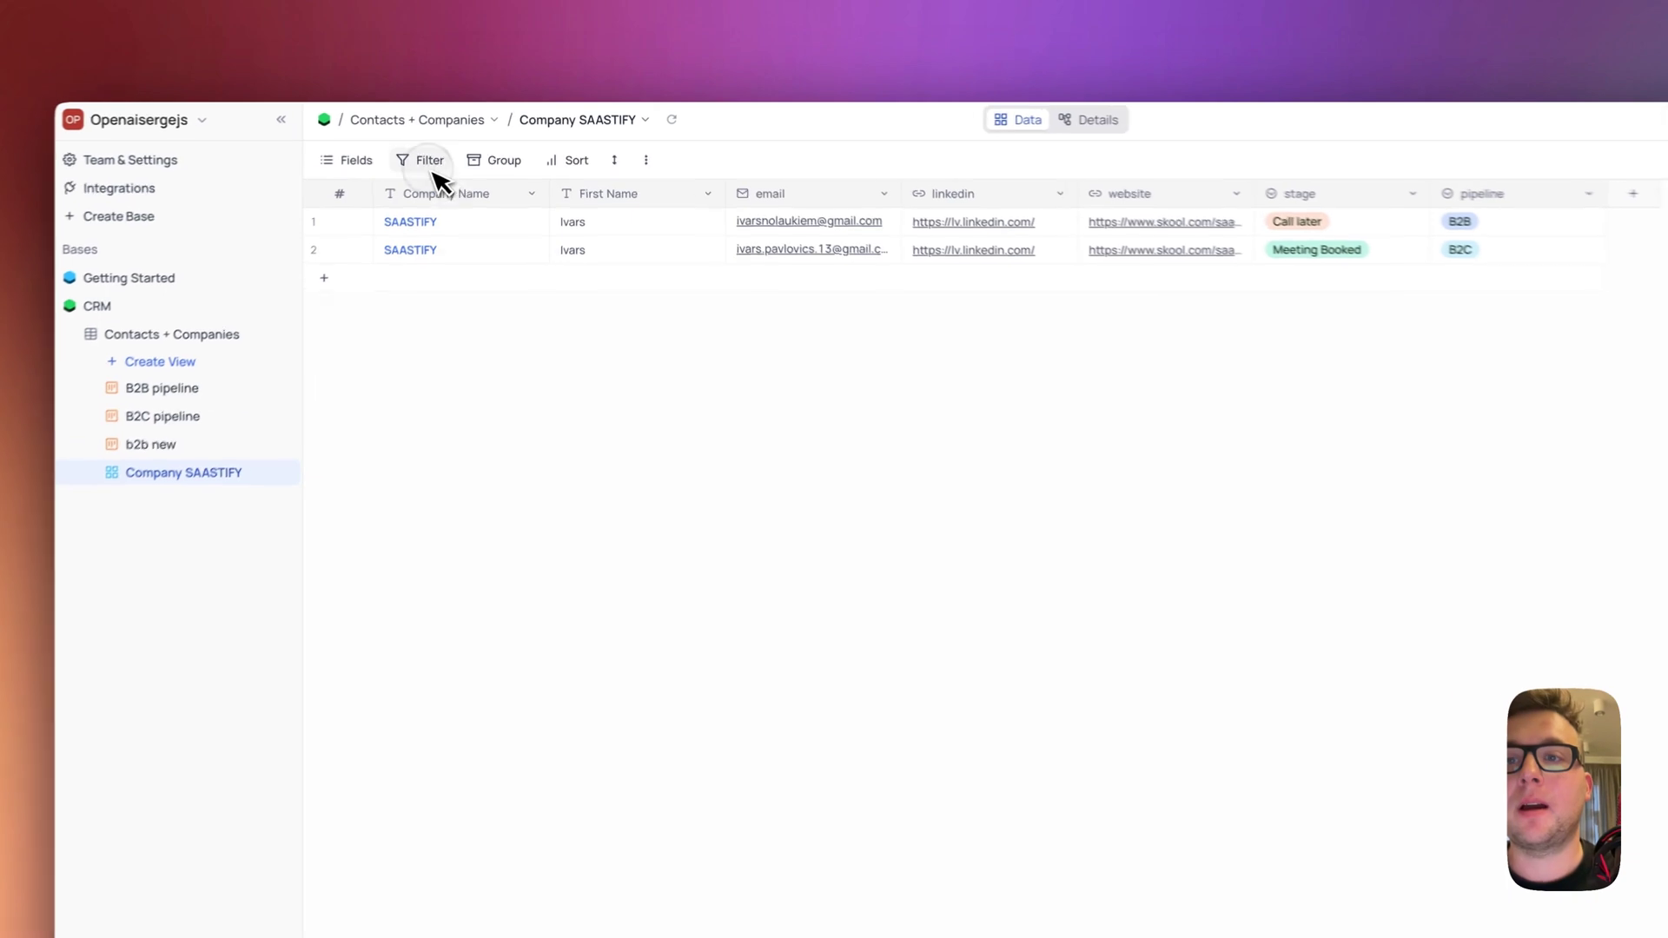
- Add a filter condition to the Company SAASTIFY view, then go back to the Default View's views list
click(465, 147)
click(447, 202)
click(577, 224)
click(825, 348)
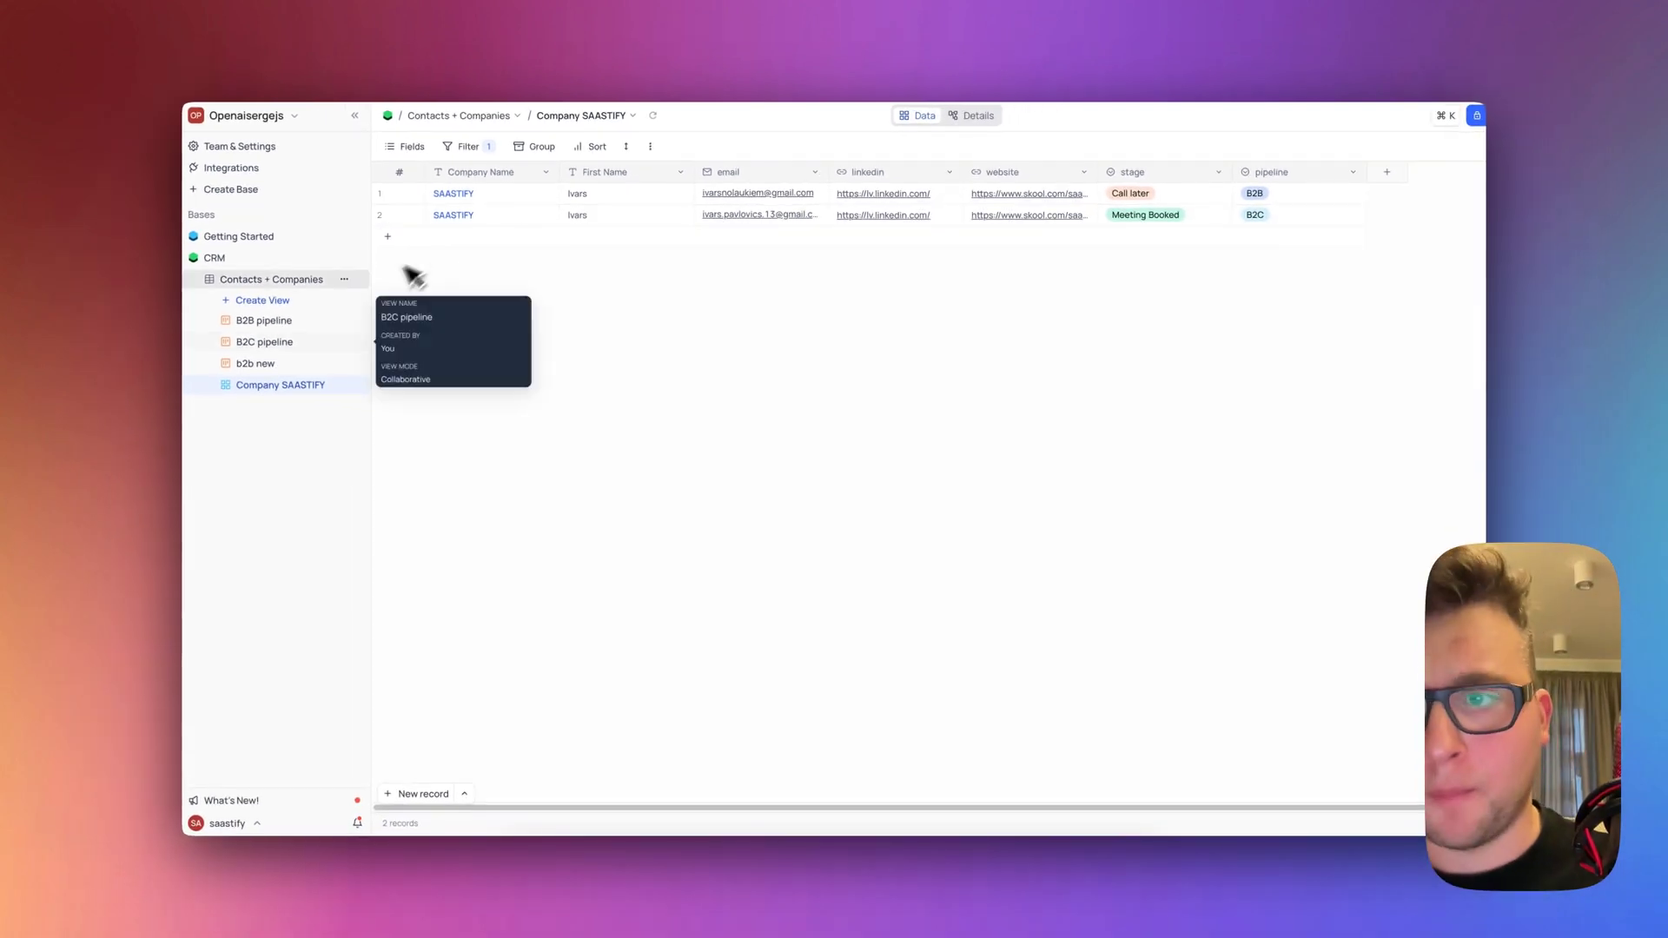
click(276, 278)
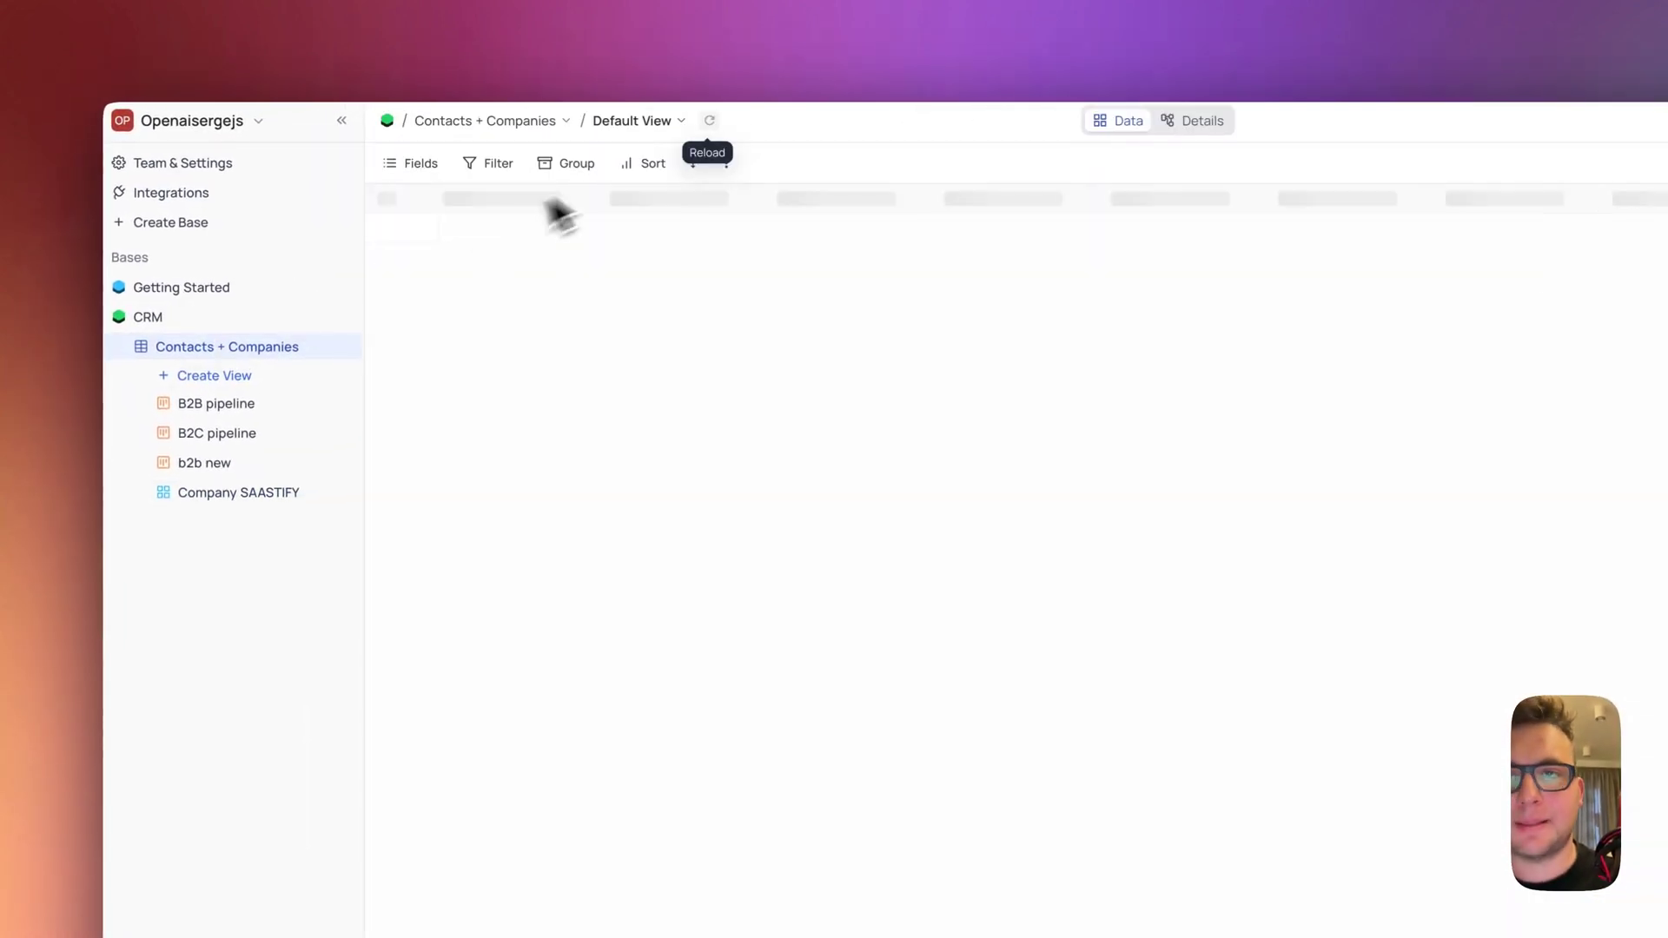
click(687, 124)
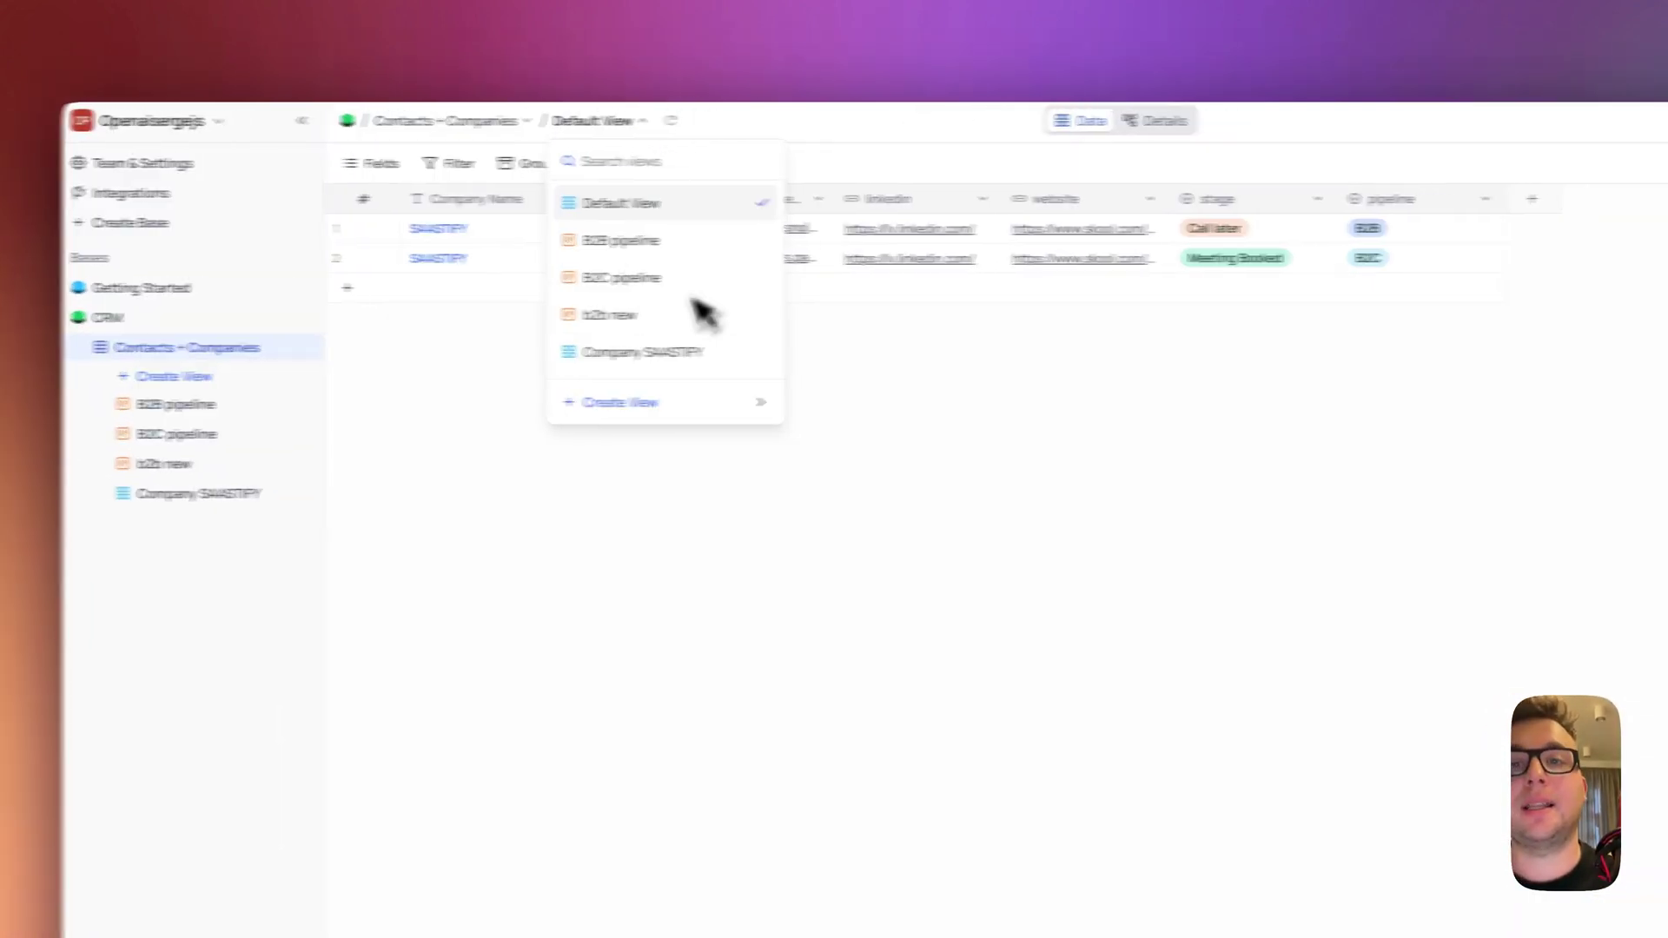
- Add a Date field named 'last-meeting' and set the first record's date to 2025-01-14
click(658, 157)
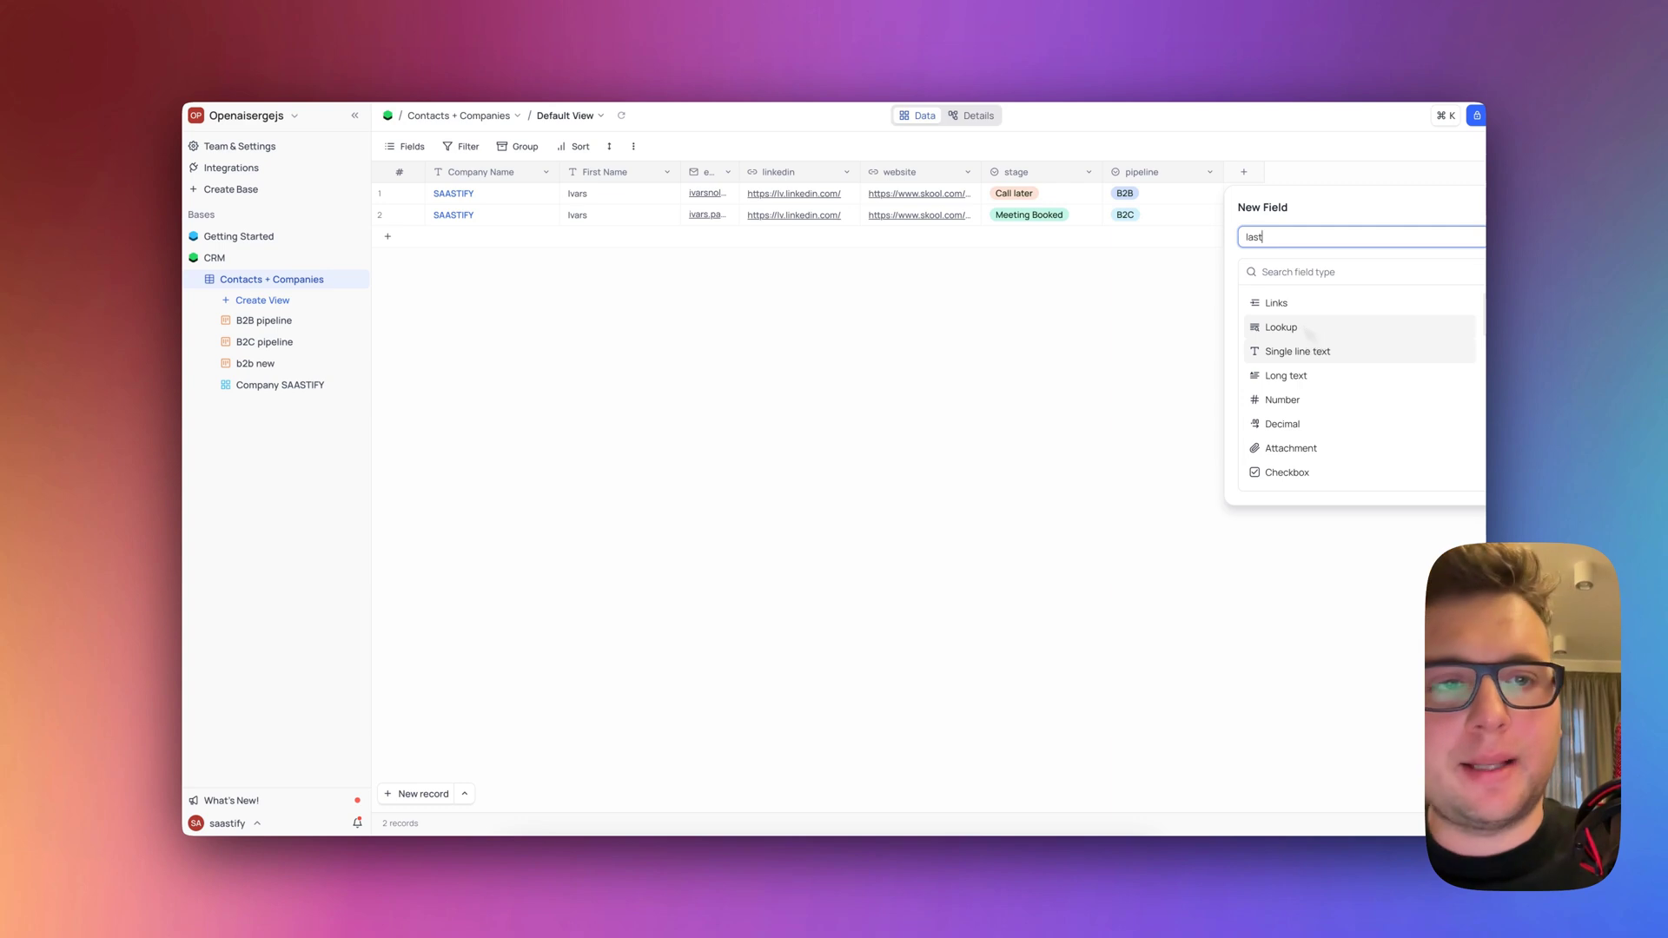
text(-meeting)
scroll(1306, 446, down, 3)
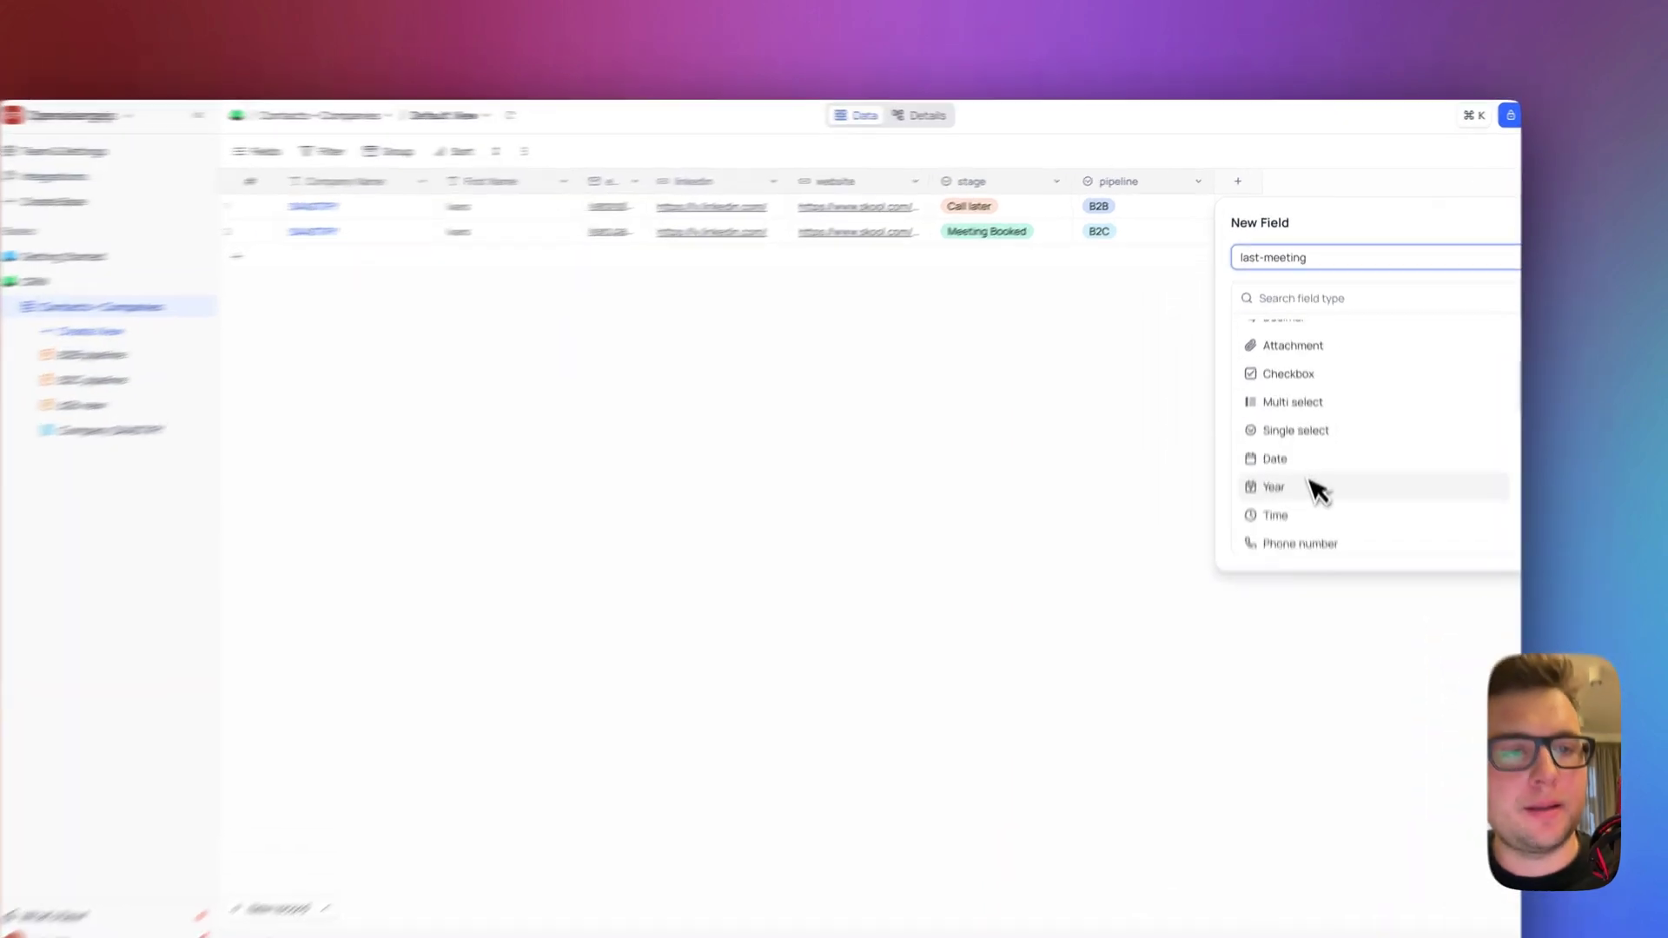
click(1295, 459)
click(1527, 427)
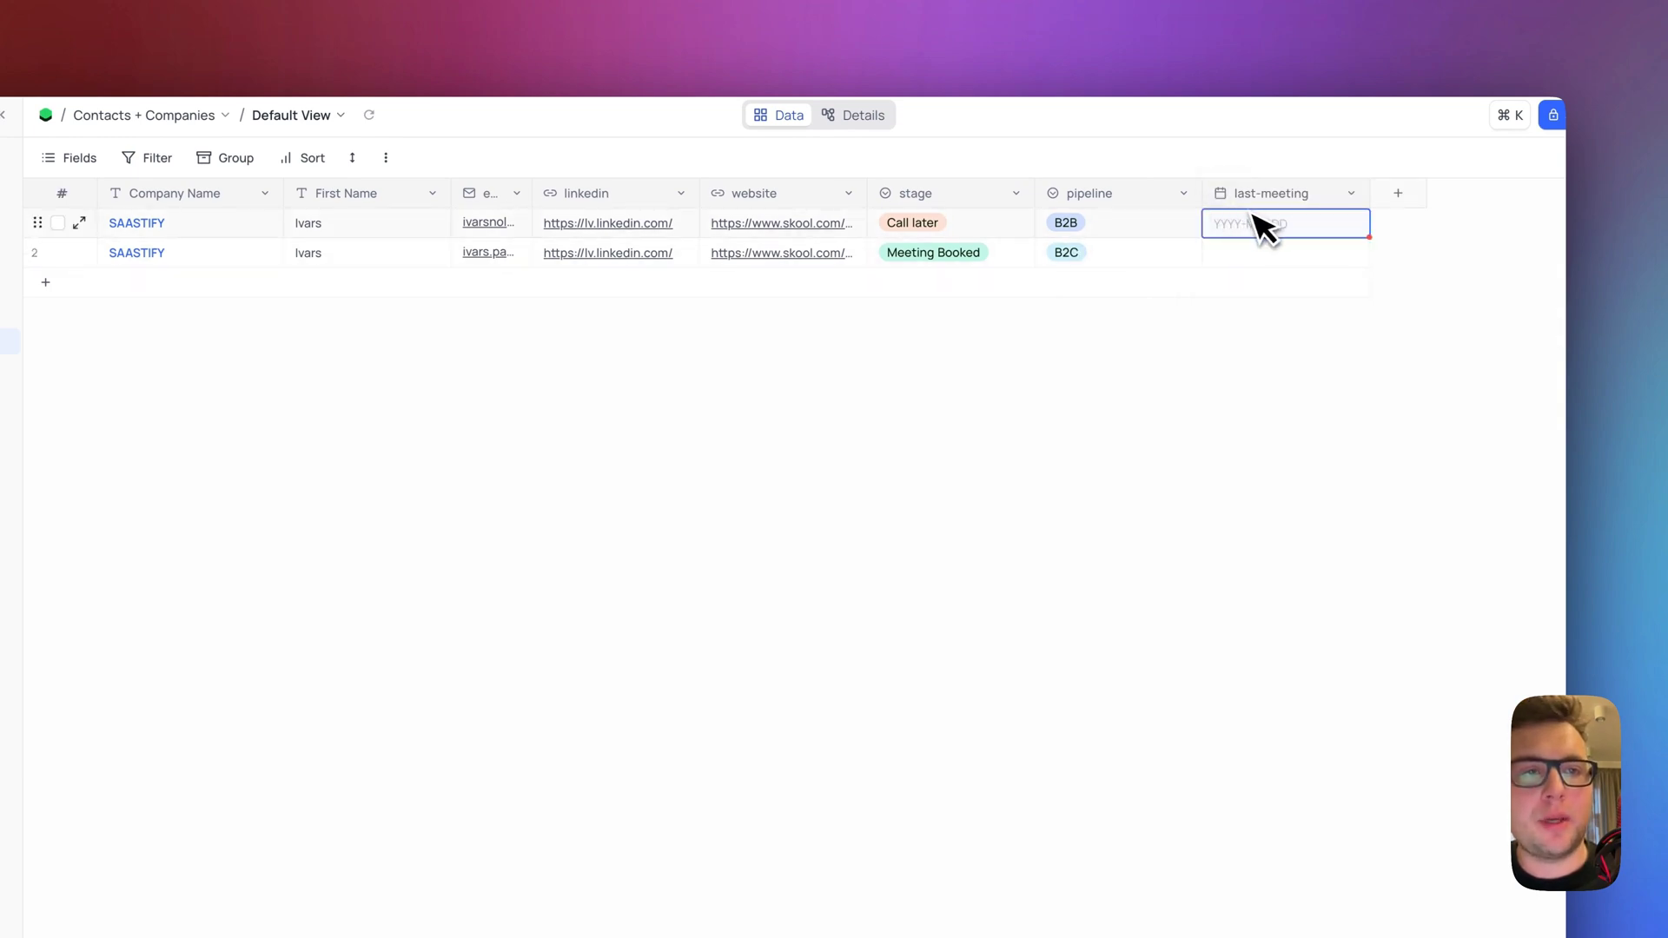
click(1254, 217)
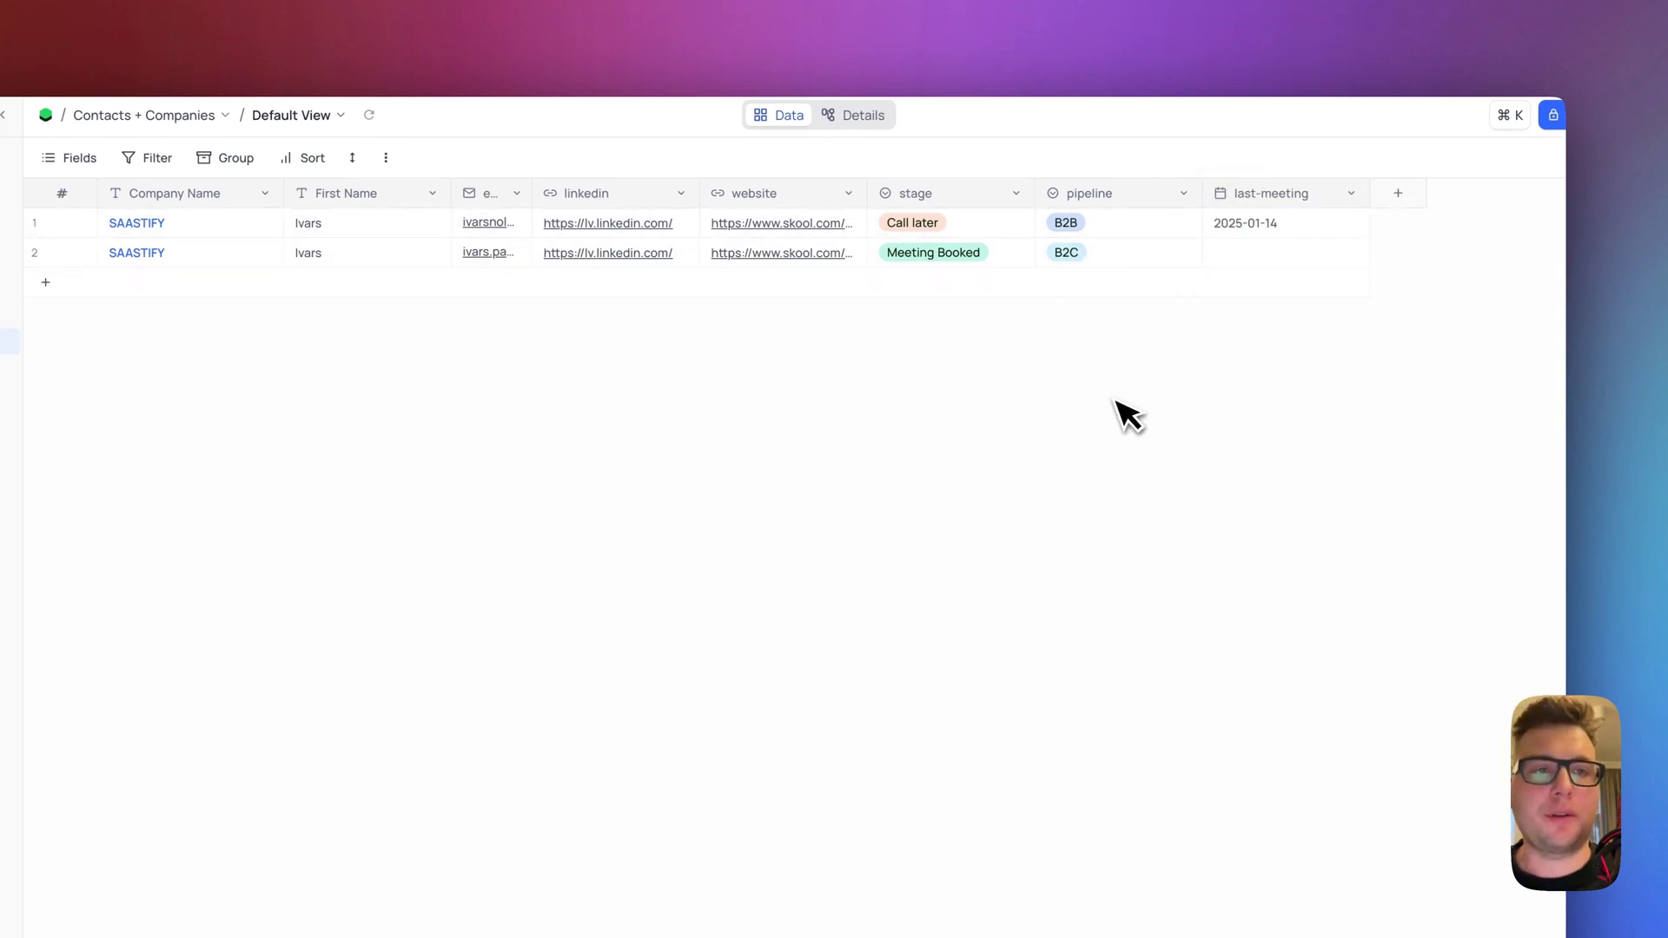
- Create a Calendar view on last-meeting and move the SAASTIFY meeting from 6 Jan to 15 Jan
click(328, 117)
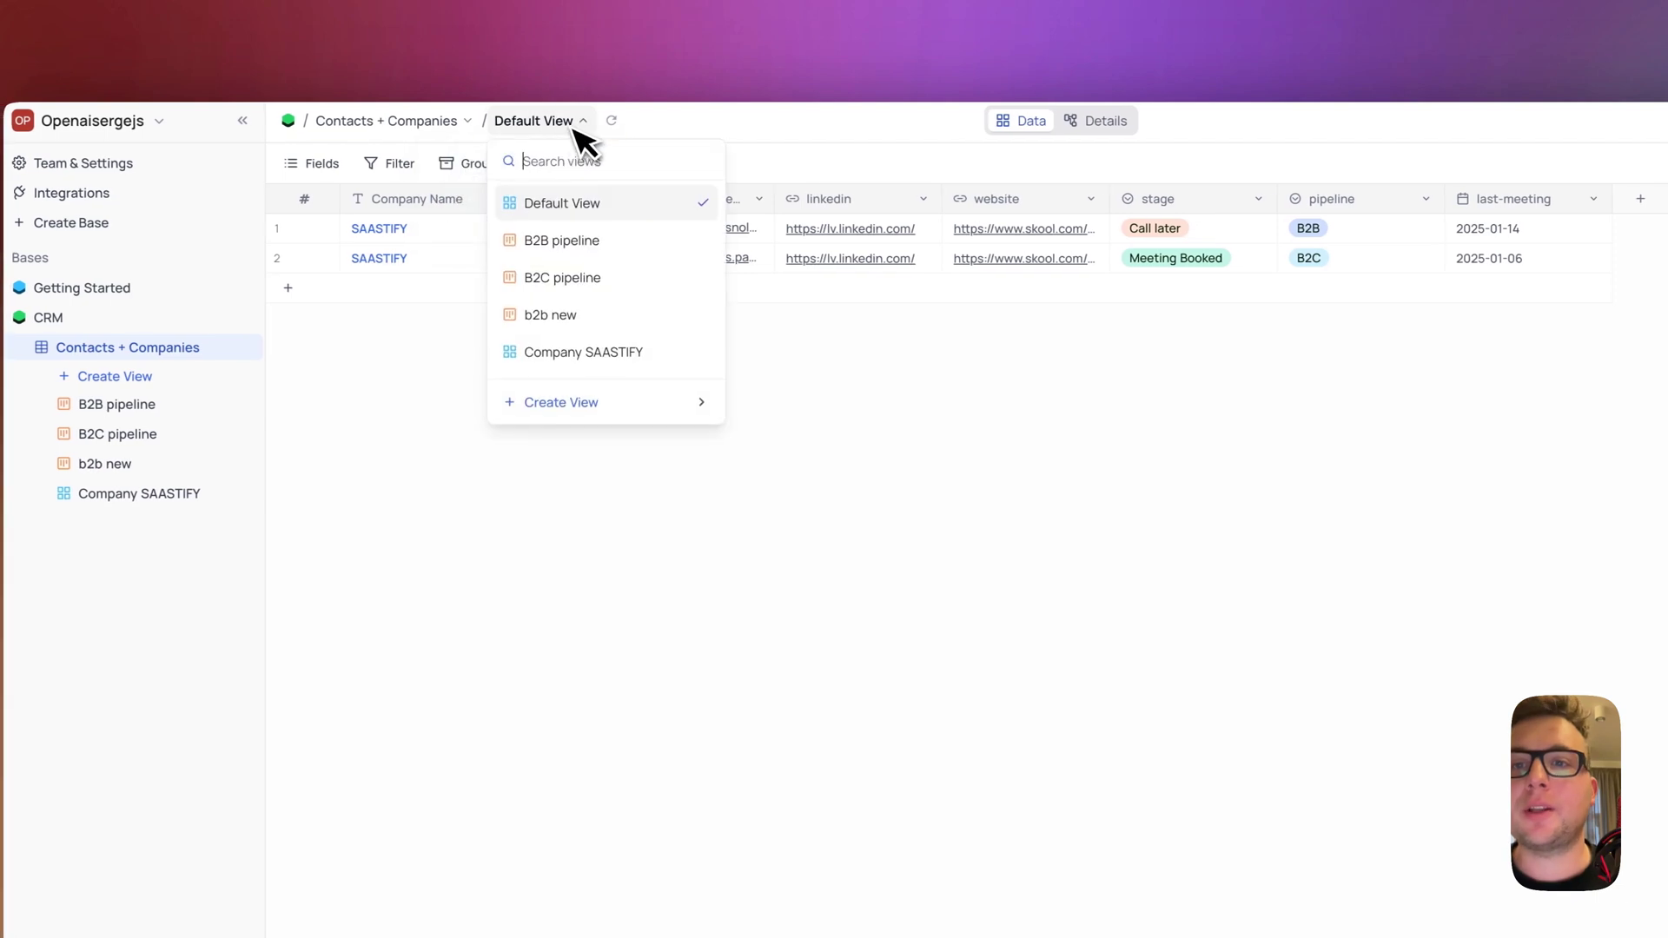
mouse_move(599, 402)
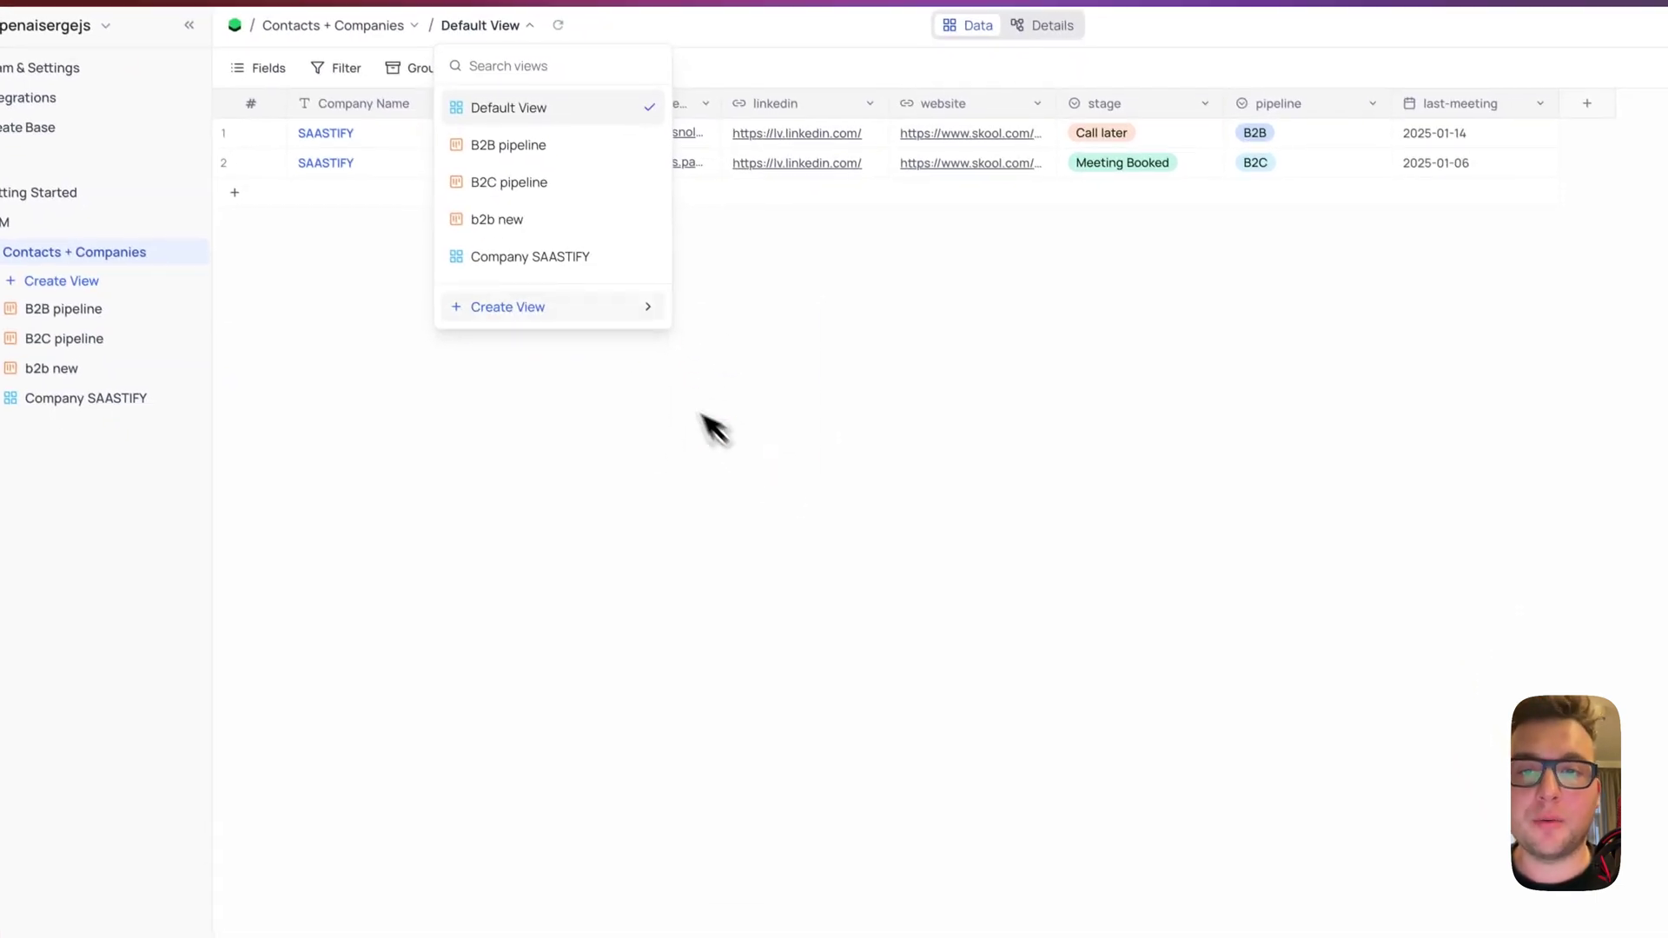
click(712, 445)
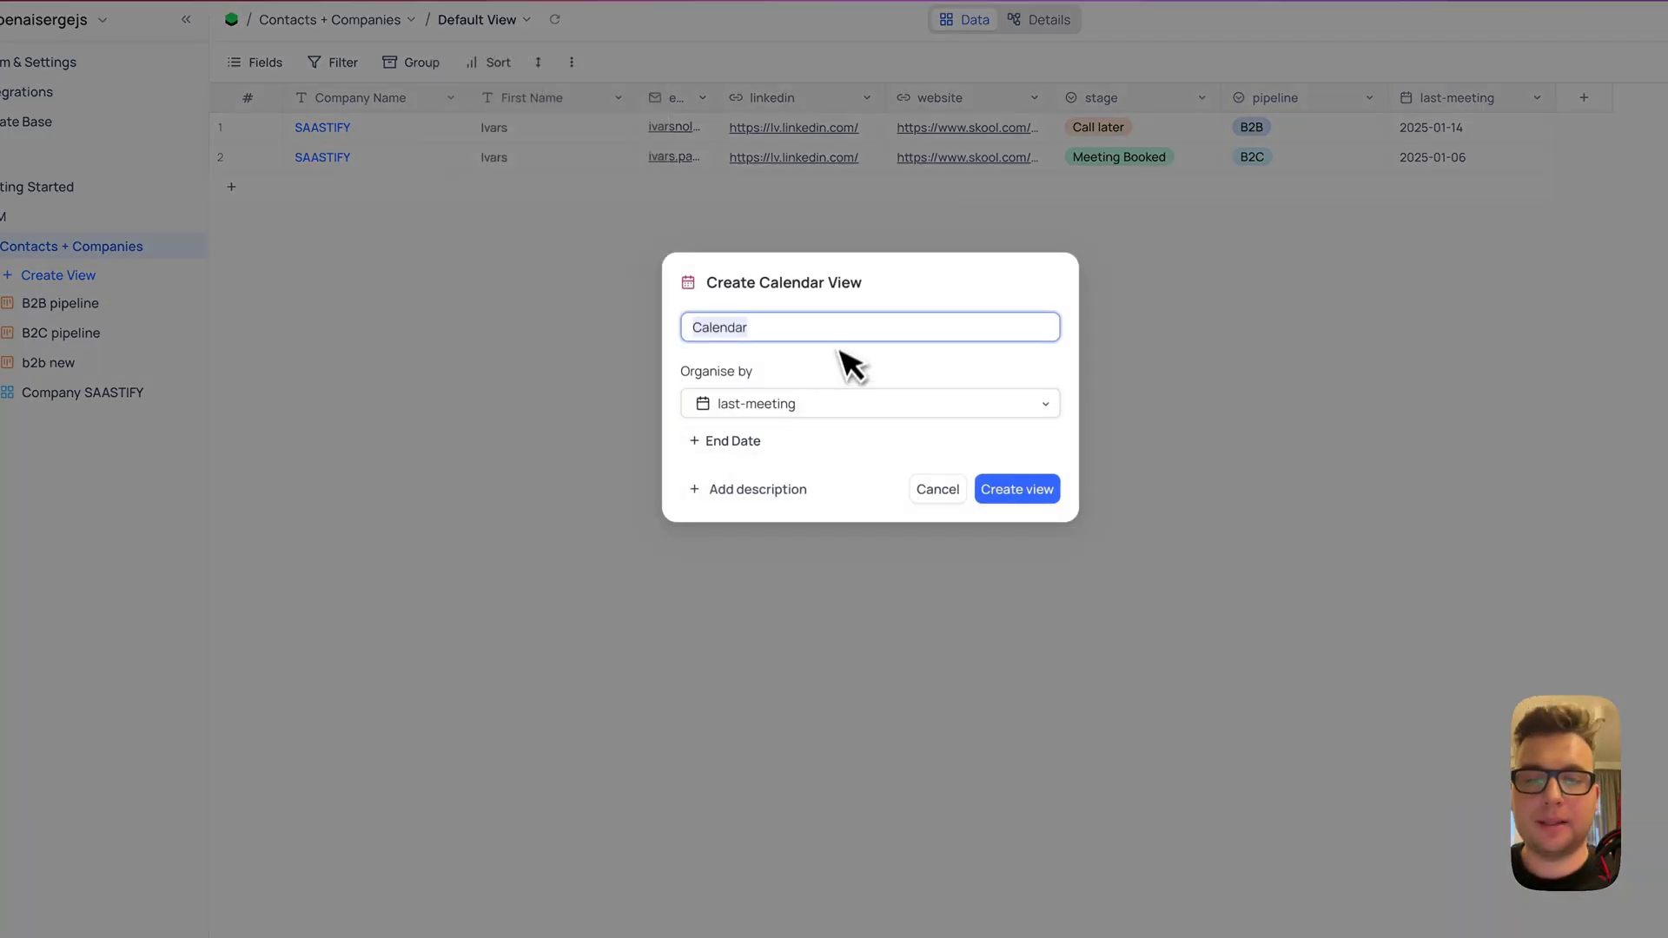
key(Return)
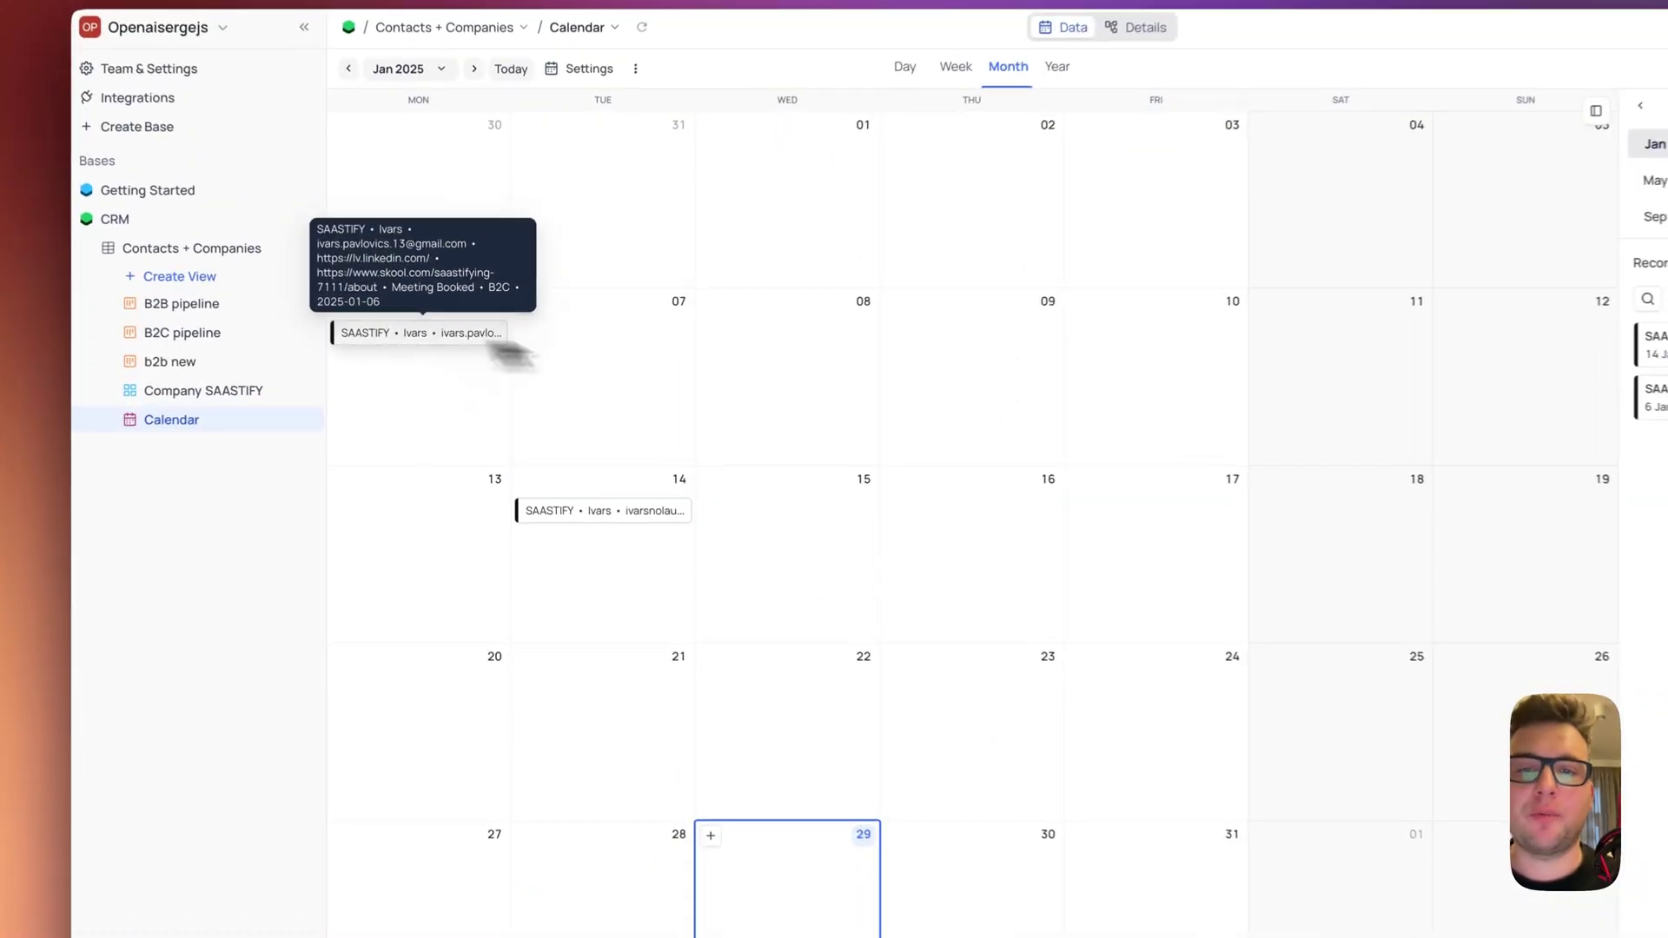
drag(503, 347, 728, 509)
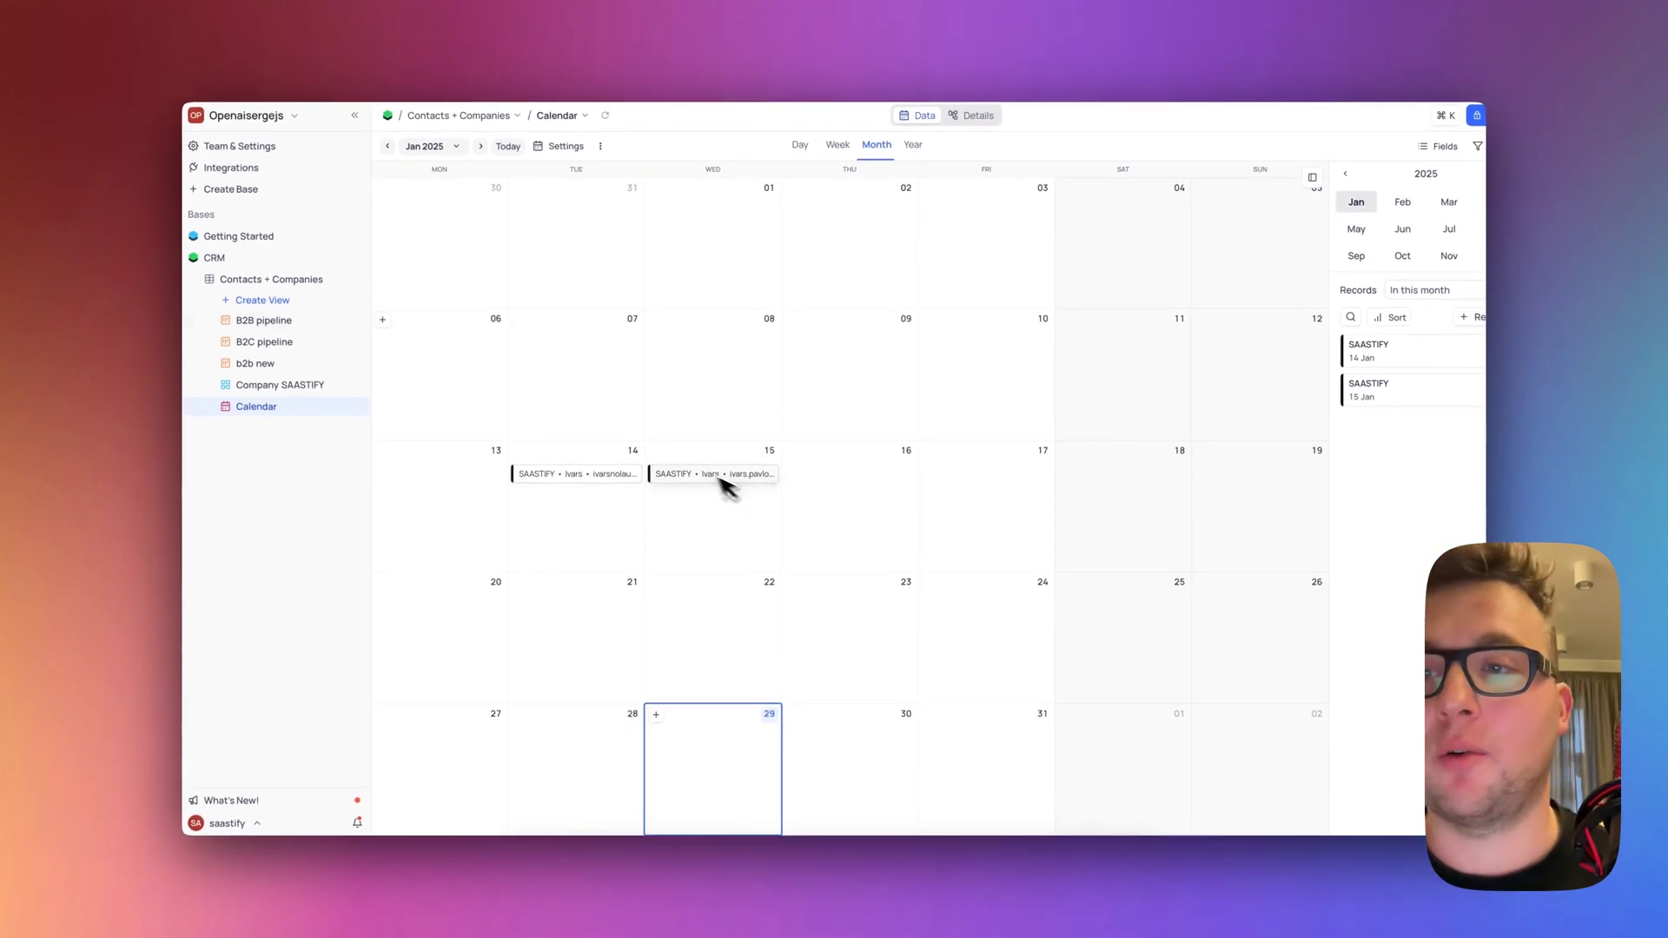
- Open the SAASTIFY record from the B2C pipeline Kanban board
click(271, 279)
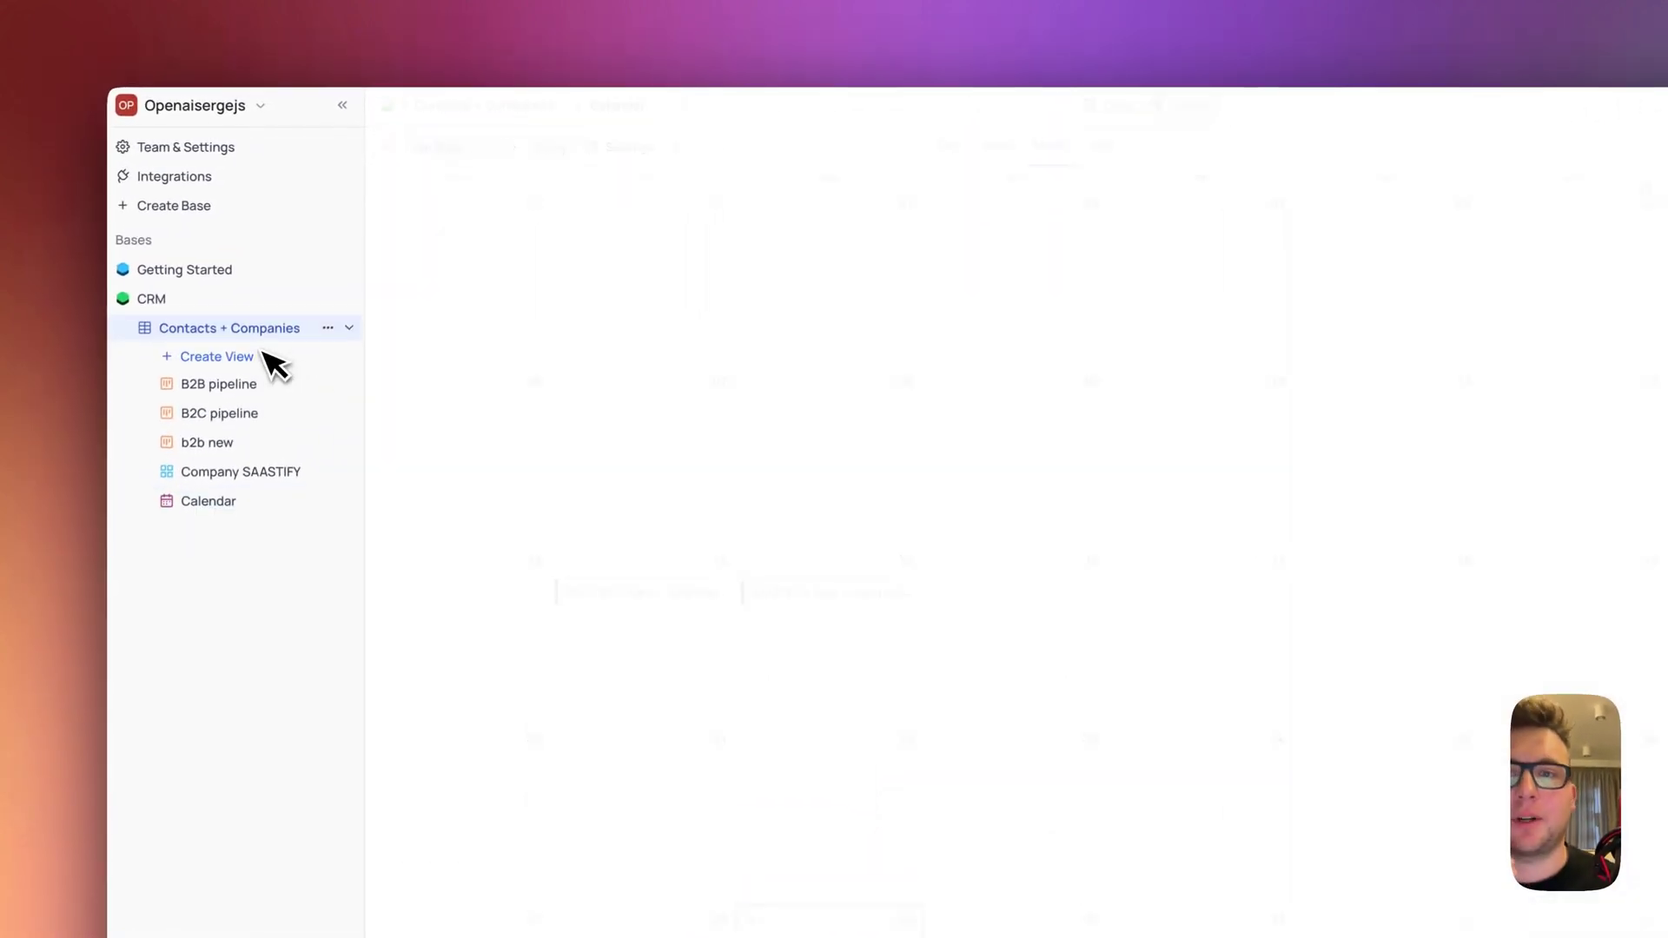
click(259, 414)
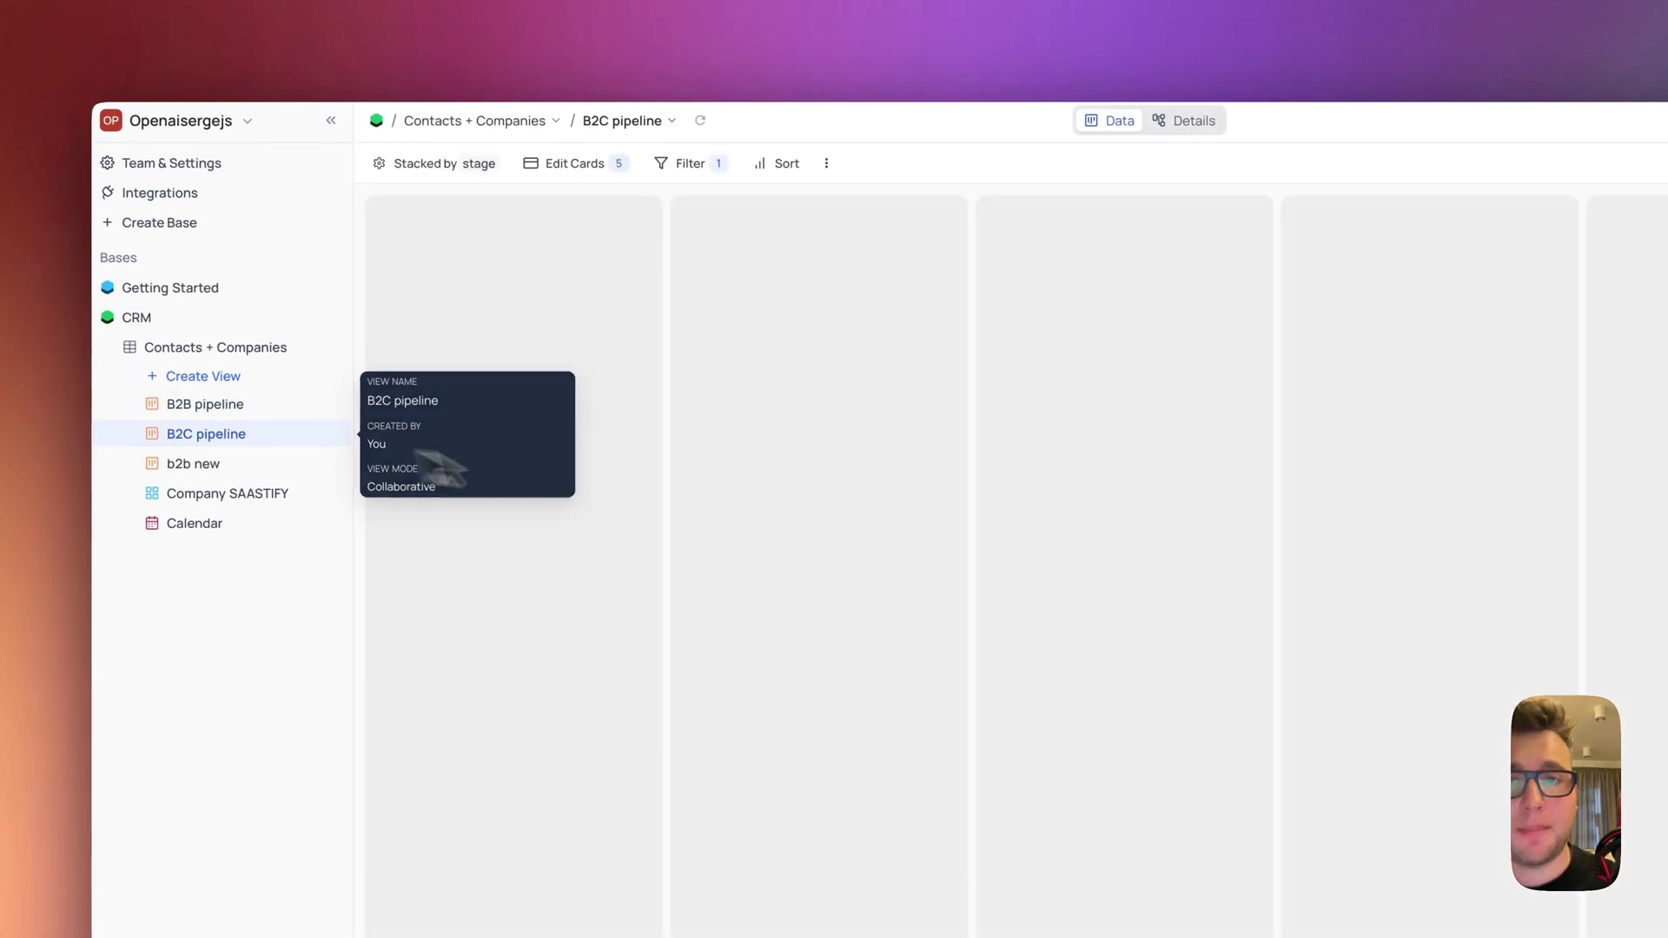
scroll(817, 418, right, 4)
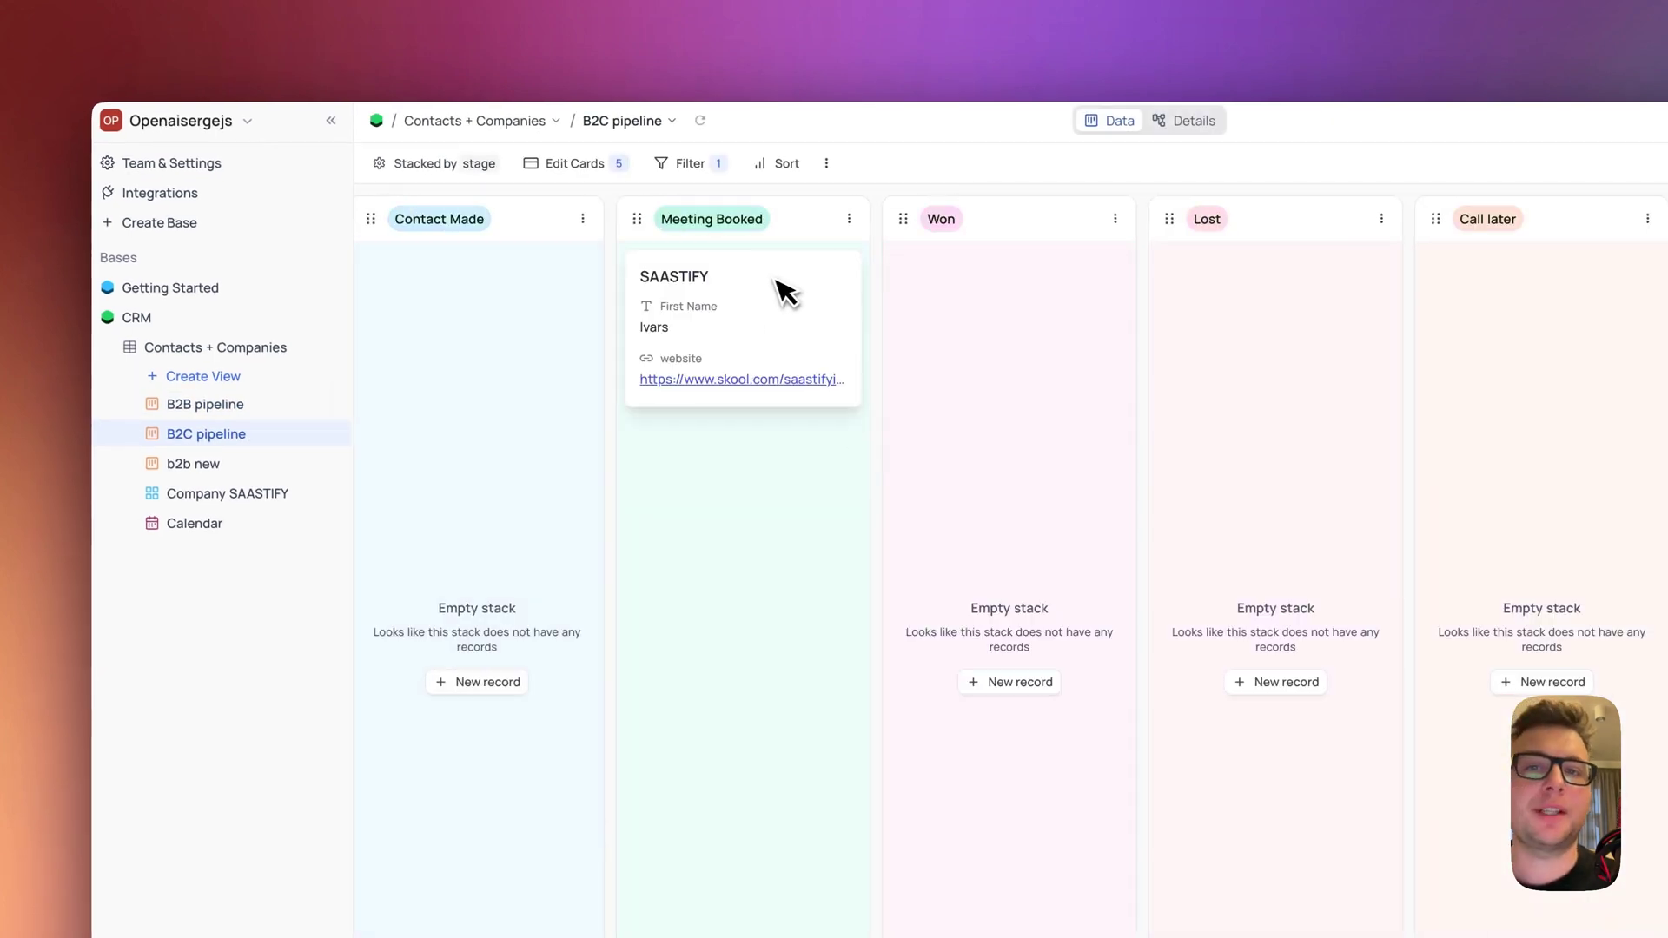
click(786, 291)
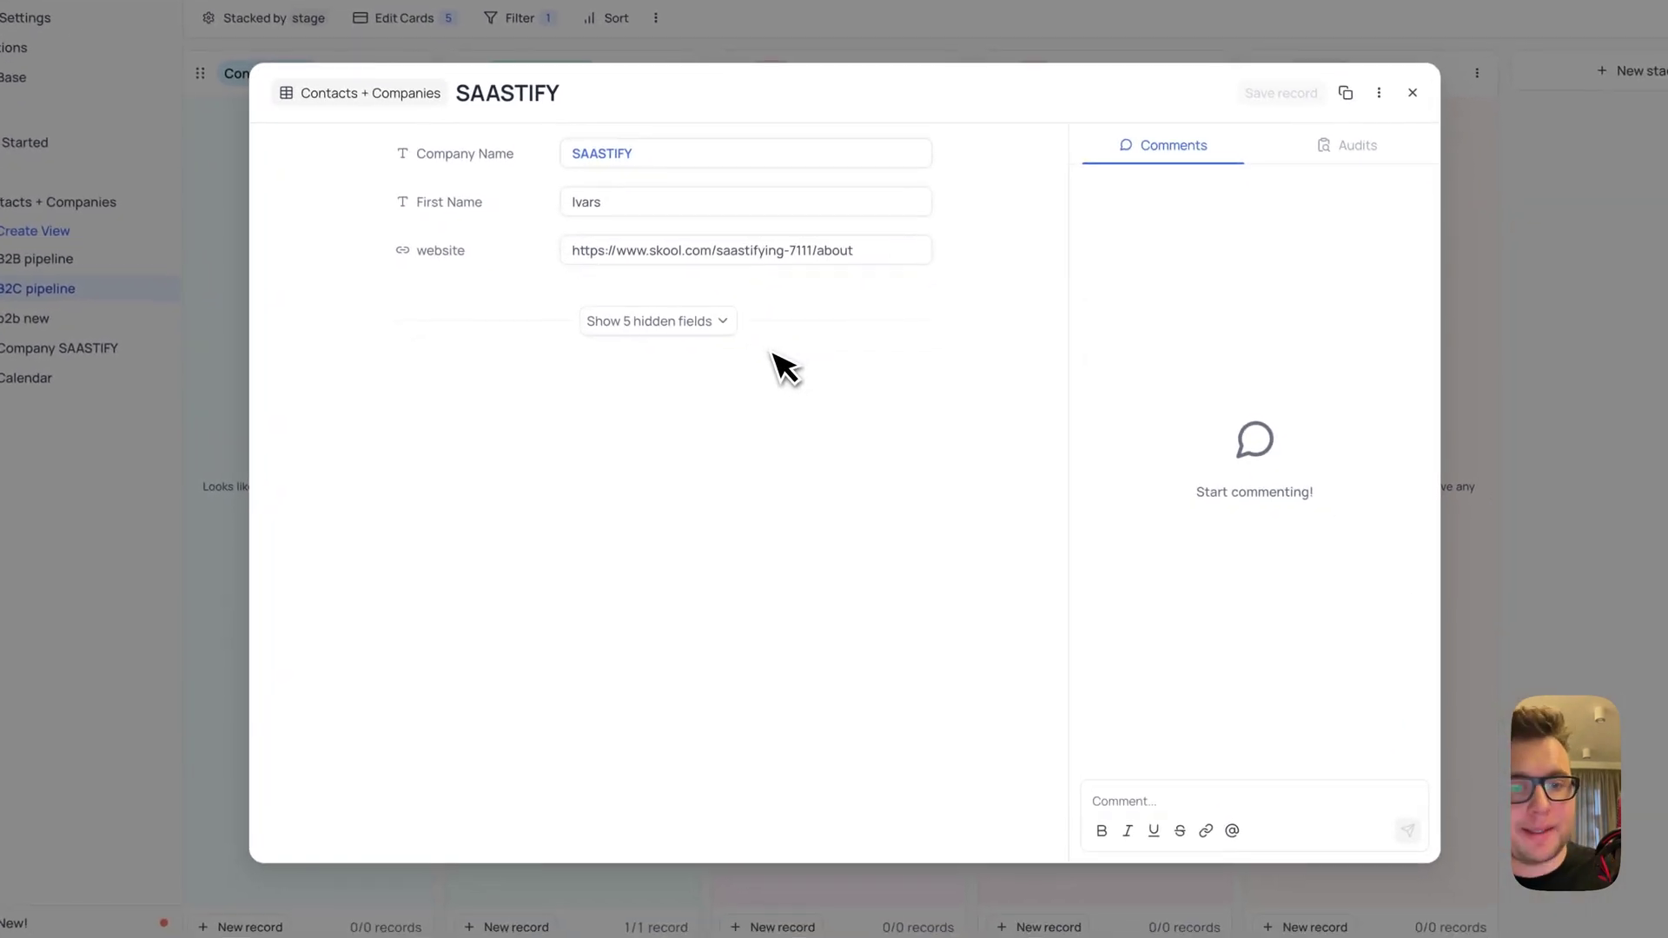
- Post the comment 'WE had a great call.' on the SAASTIFY record
click(1207, 801)
text(W)
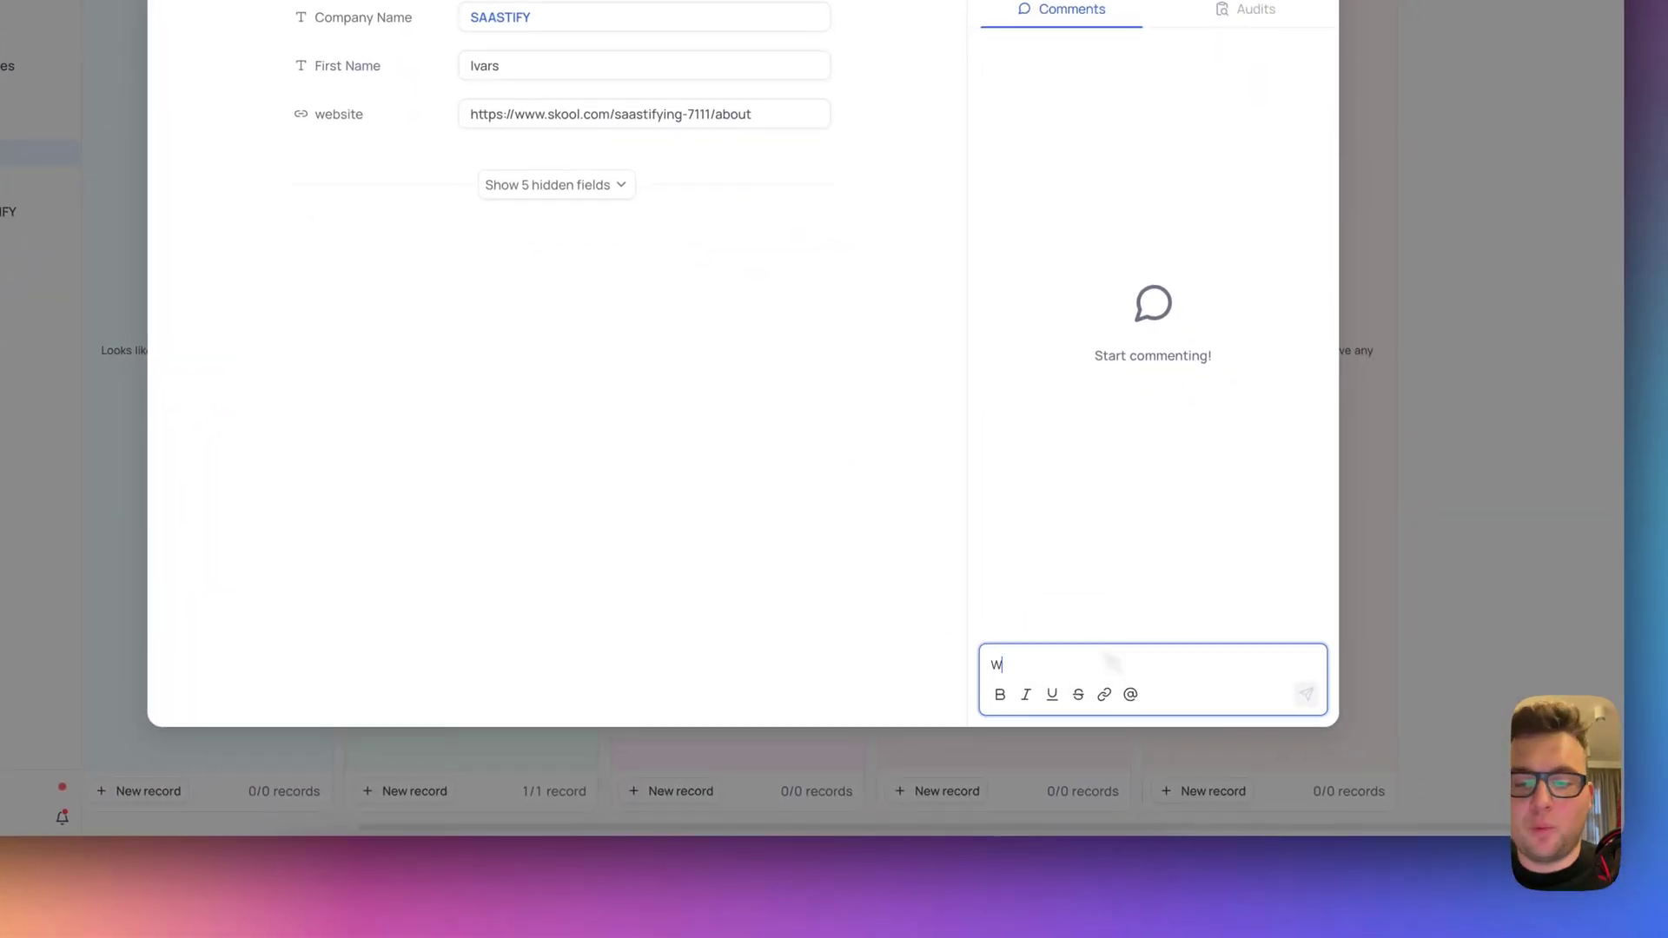
text(E haf)
key(BackSpace)
text(d a great )
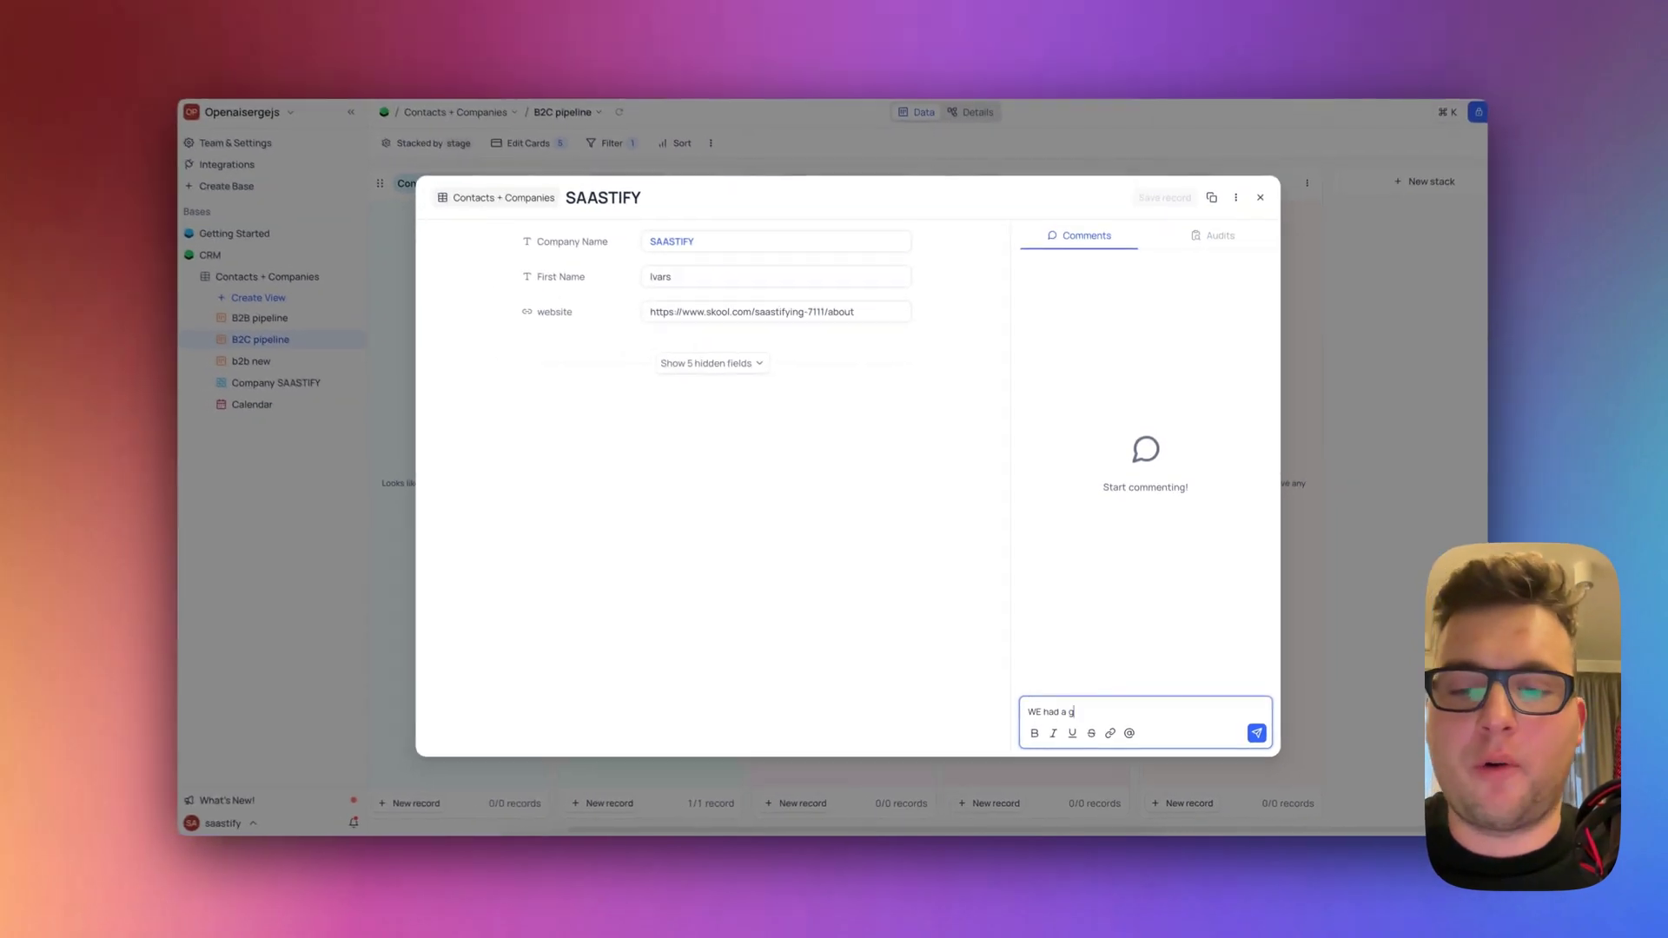
text(call.)
key(Return)
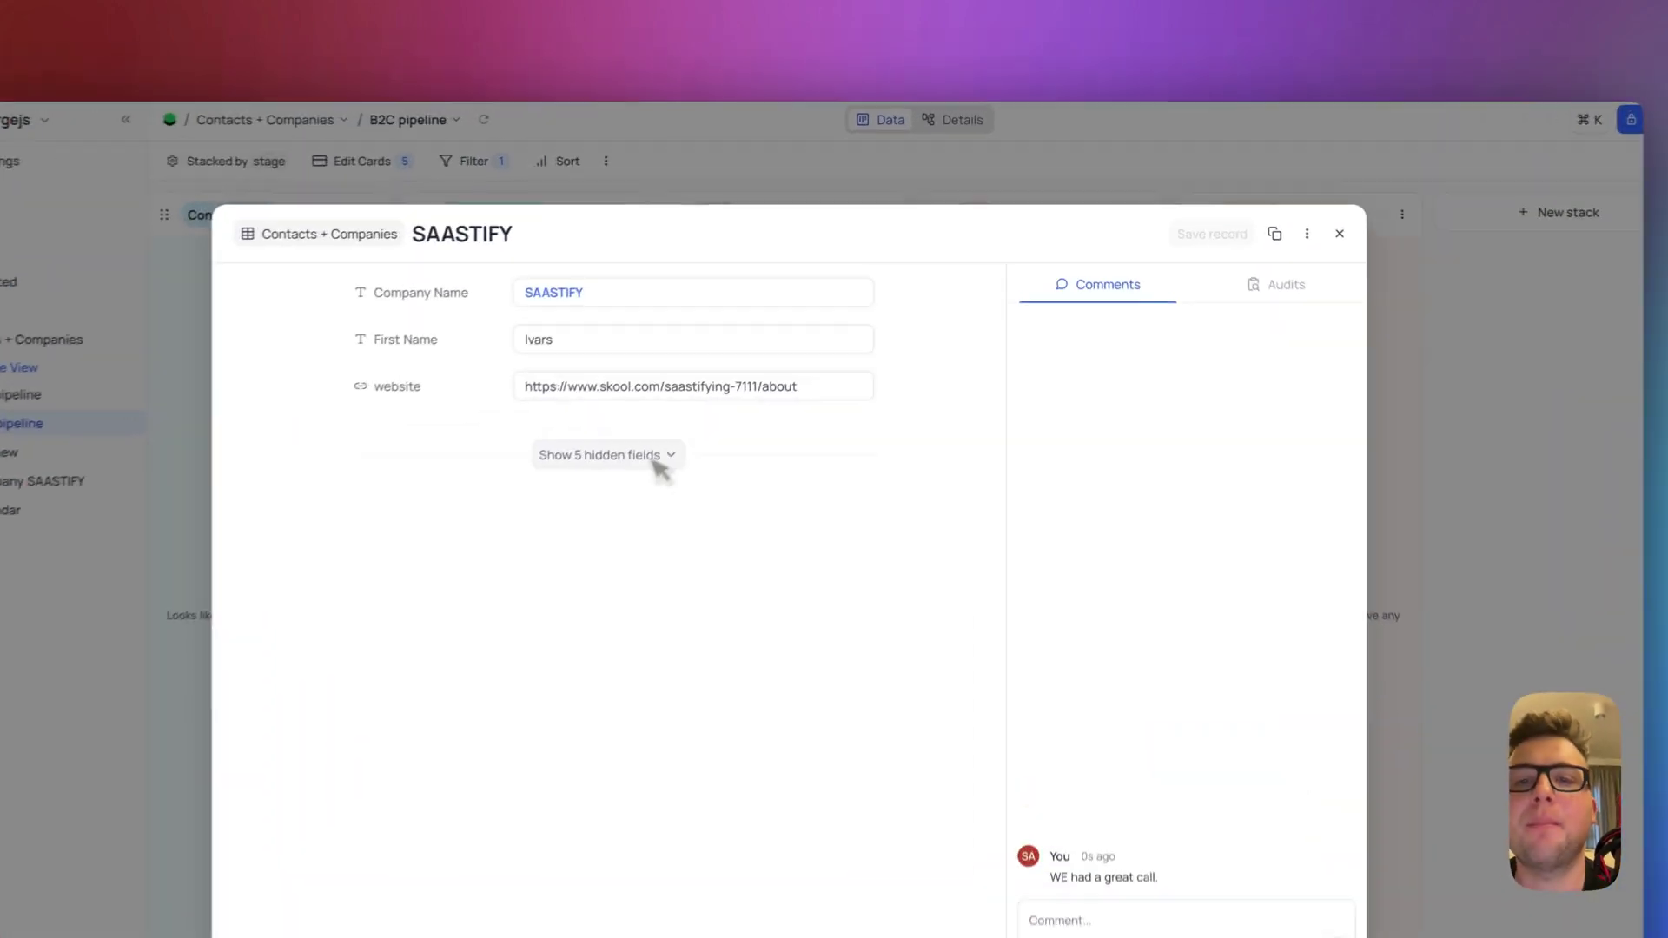
- Expand and collapse the record's hidden fields, then start and clear an @ mention comment
click(755, 366)
click(751, 367)
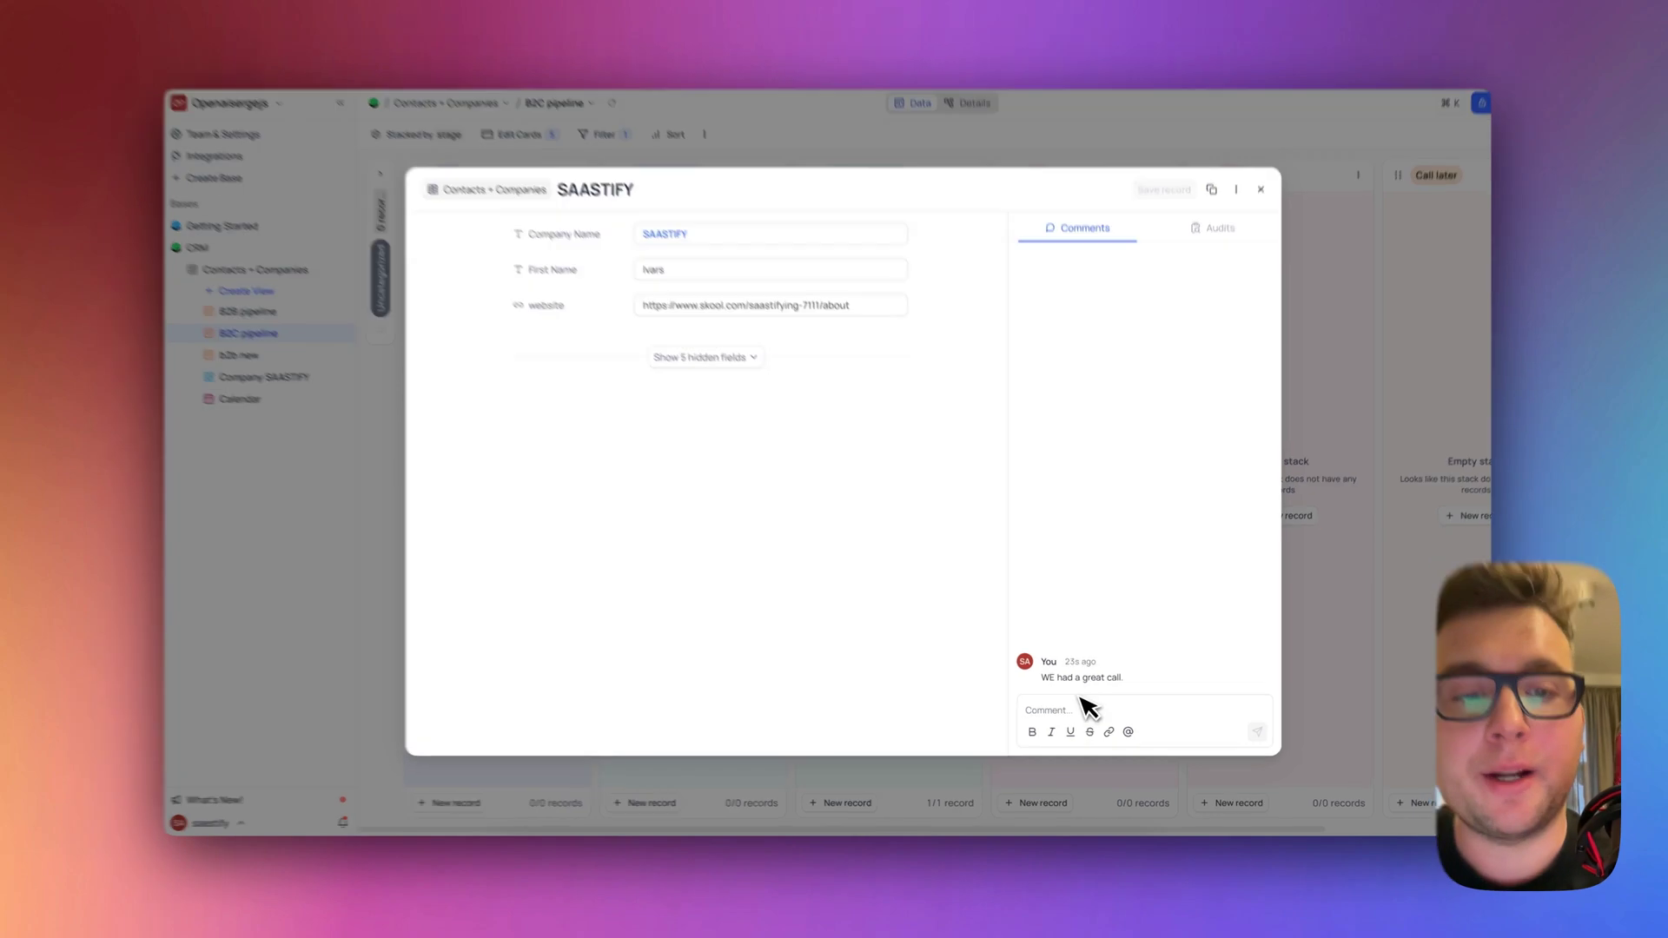
click(1086, 708)
text(@)
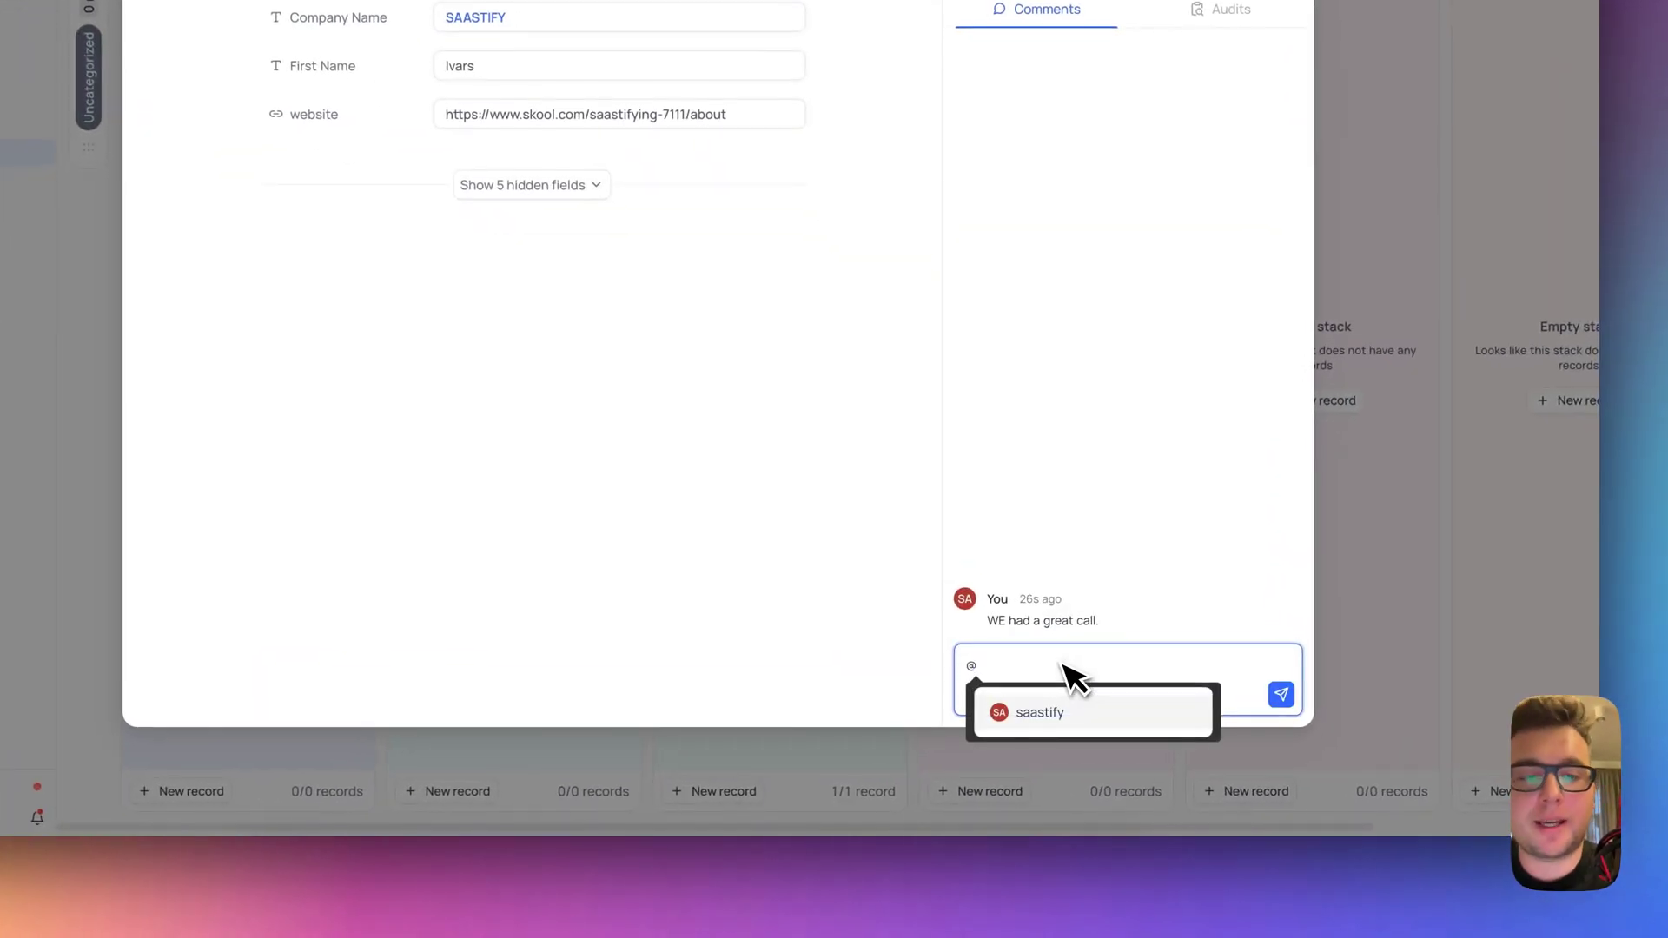
key(BackSpace)
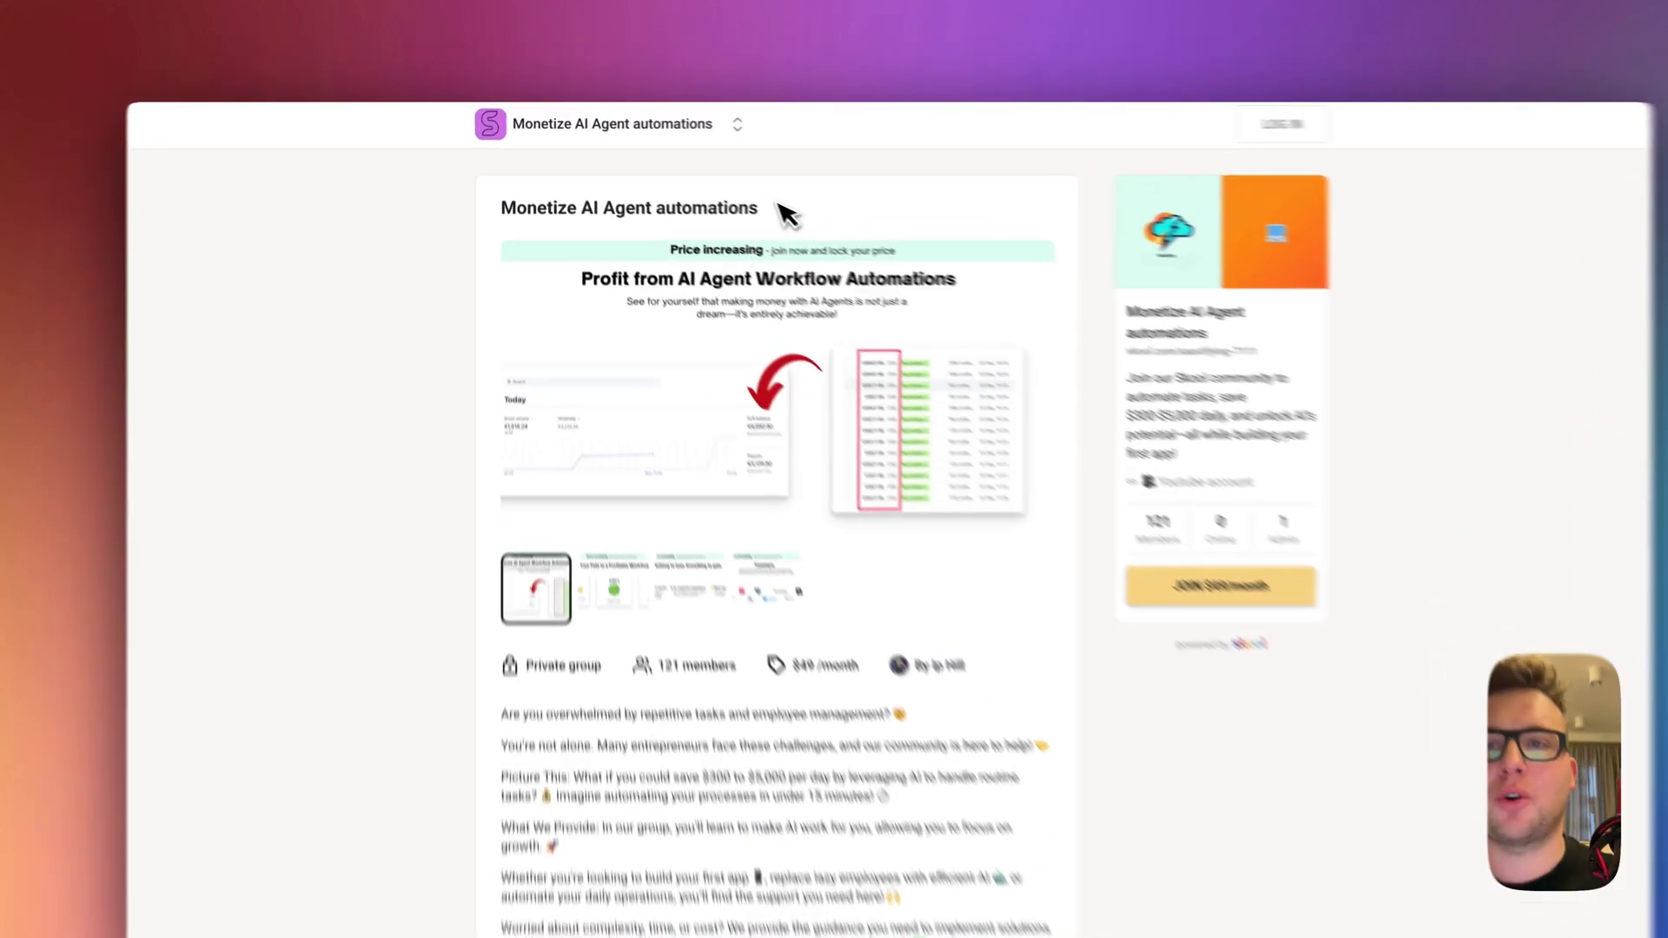
- Select the 'Monetize AI Agent automations' title on the Skool community page
drag(744, 198, 466, 194)
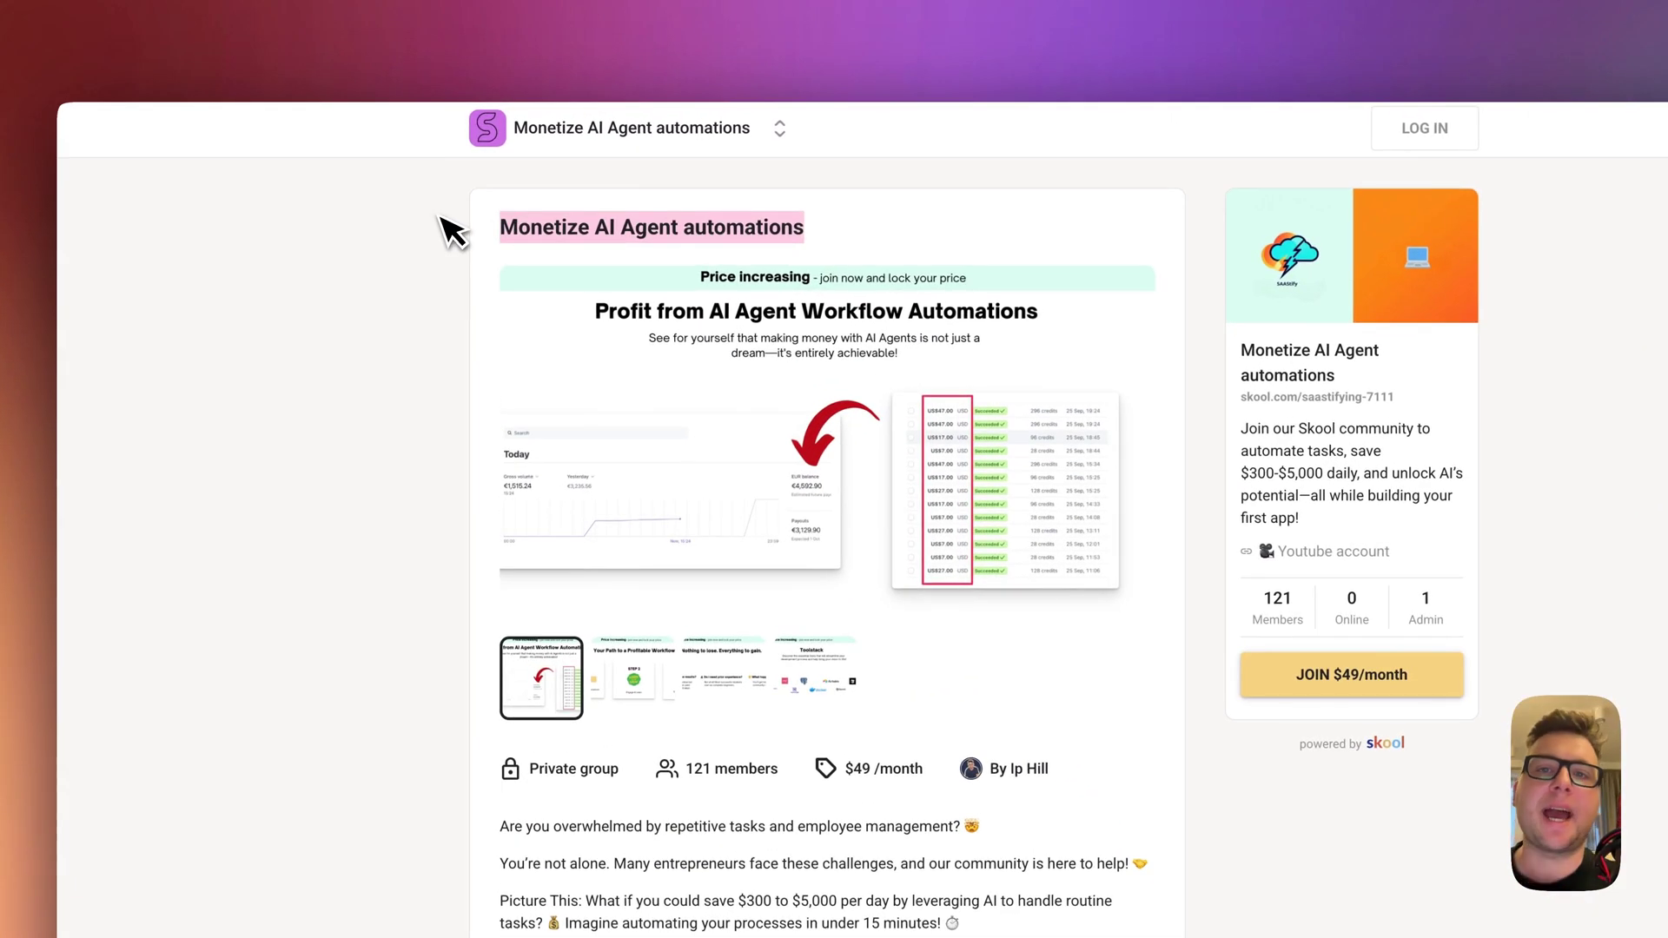